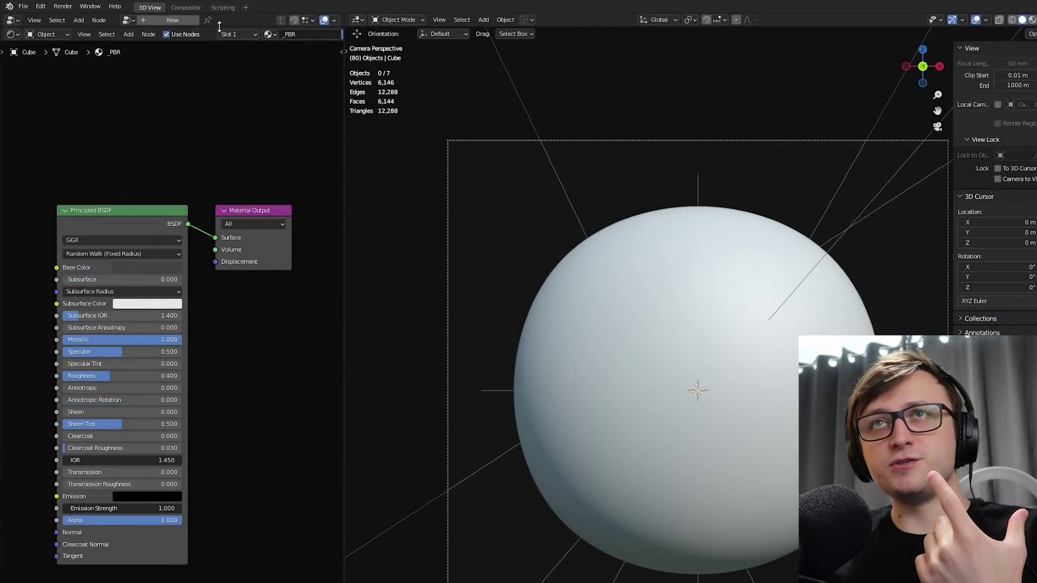
- Enlarge the empty node editor and the world node editor around the material nodes, and frame the nodes in both shader editors
drag(219, 26, 220, 224)
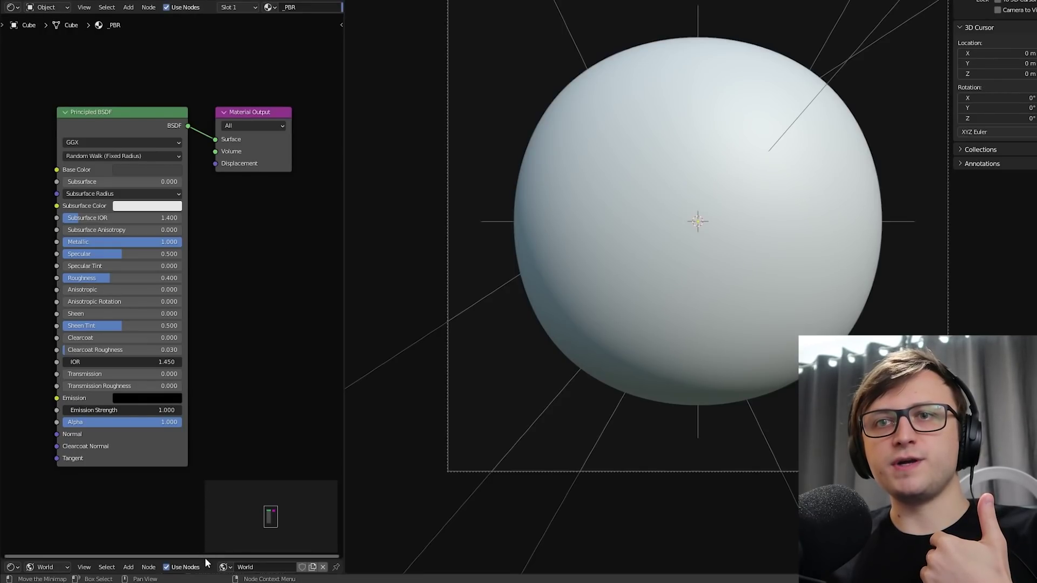
drag(205, 560, 243, 272)
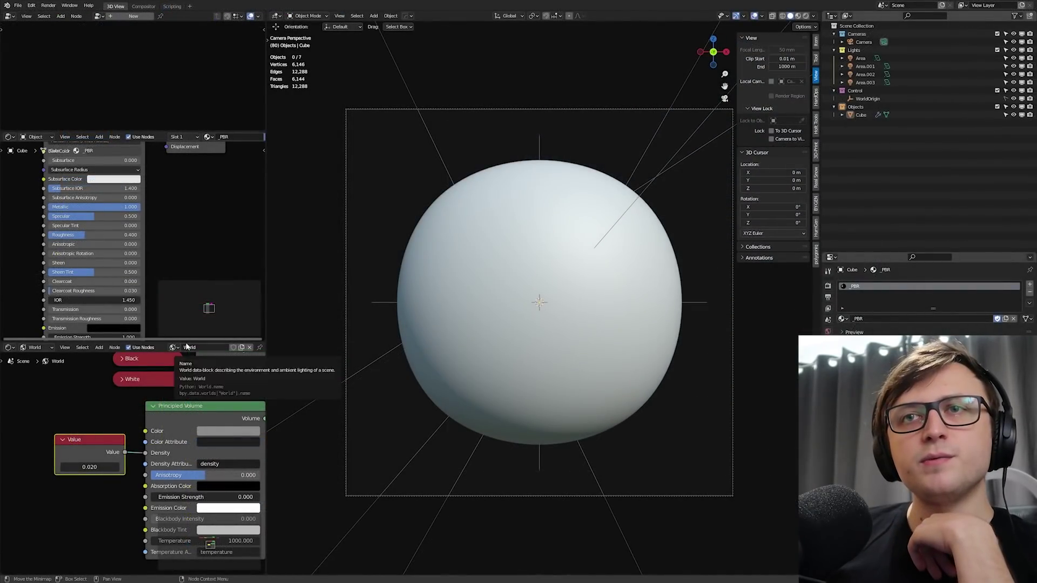
drag(242, 275, 240, 330)
drag(186, 385, 200, 402)
scroll(167, 312, down, 6)
scroll(164, 316, up, 4)
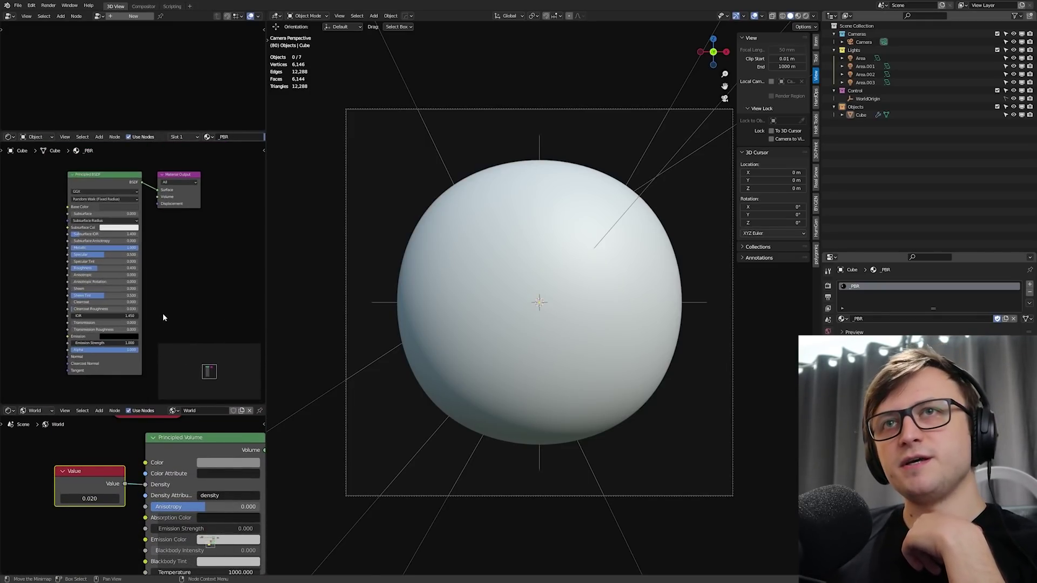
middle_drag(192, 478, 186, 476)
- Display the viewport in rendered shading and set the sphere material's Metallic to 0.836
key(z)
click(417, 316)
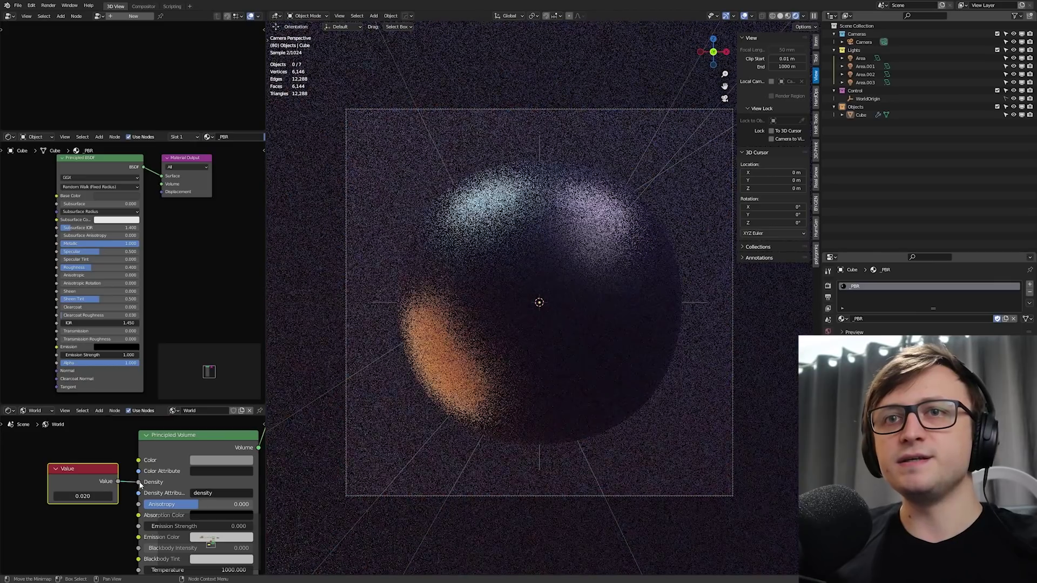
mouse_move(138, 482)
mouse_down()
mouse_move(120, 466)
mouse_move(139, 481)
mouse_up()
click(472, 320)
drag(96, 244, 83, 244)
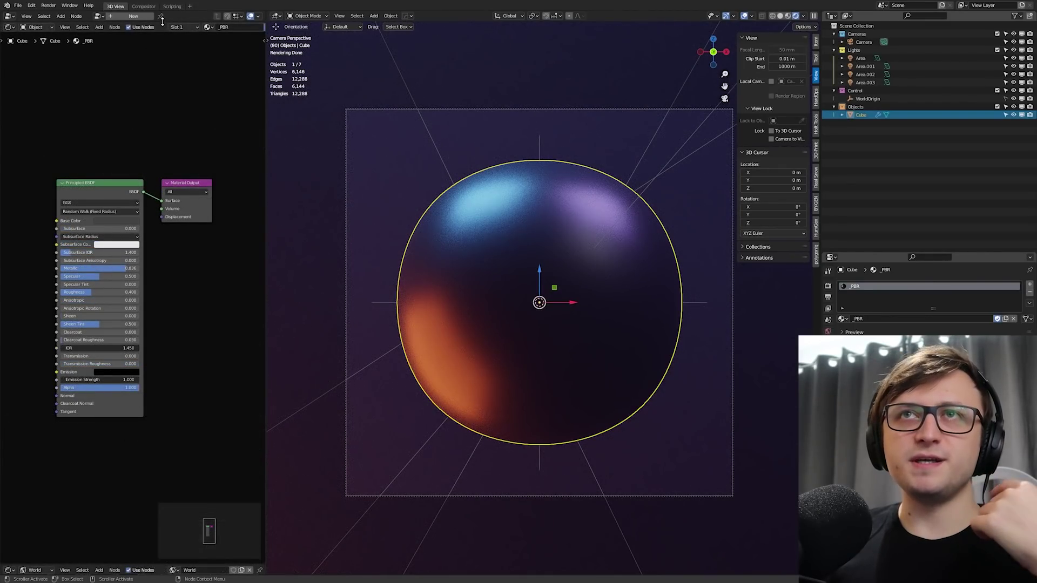
- Try expanding the collapsed node editors stacked above and below the material nodes
drag(164, 23, 121, 211)
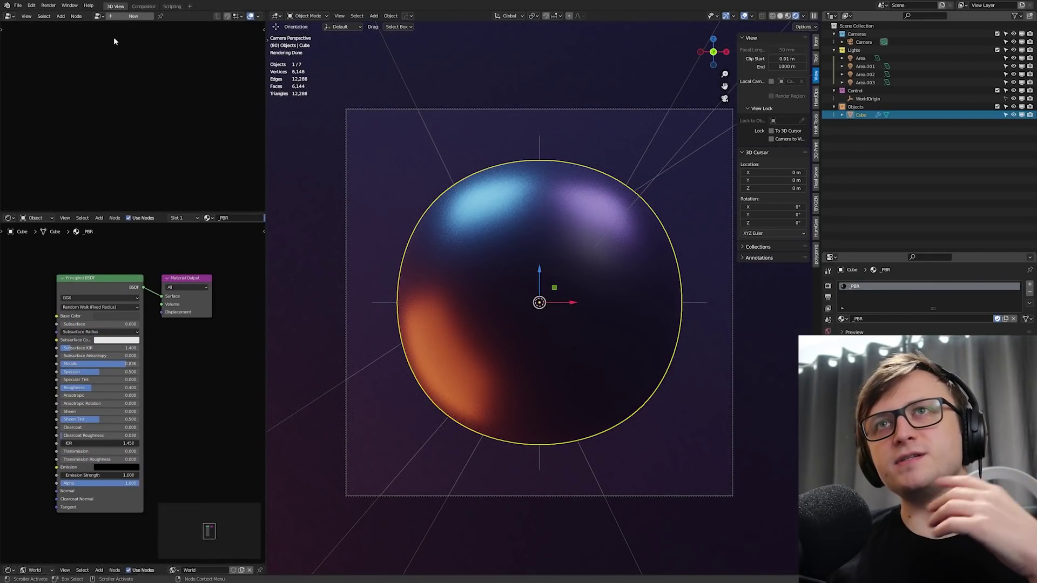
click(10, 15)
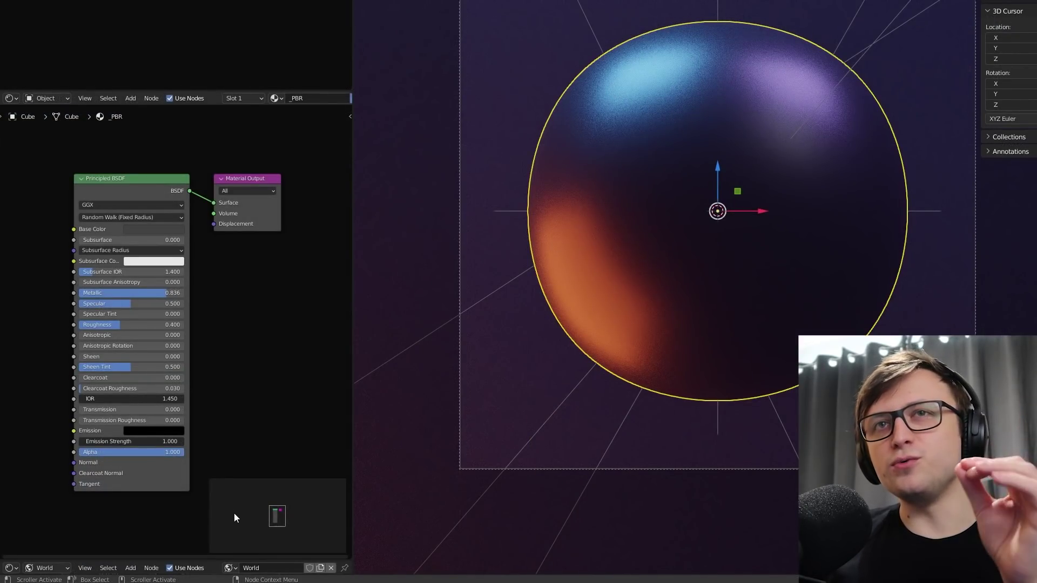
drag(208, 562, 209, 315)
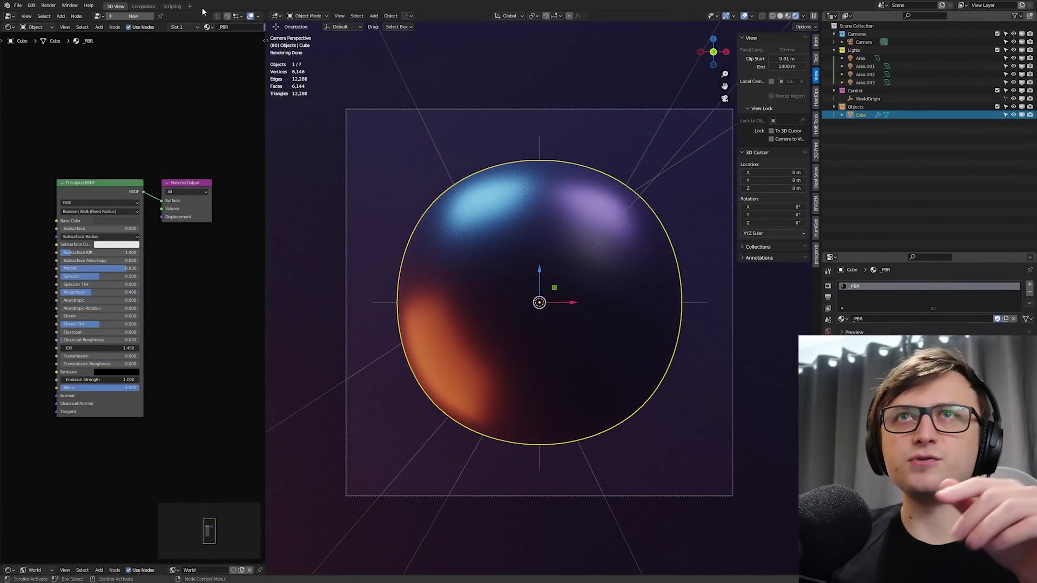
drag(120, 564, 173, 564)
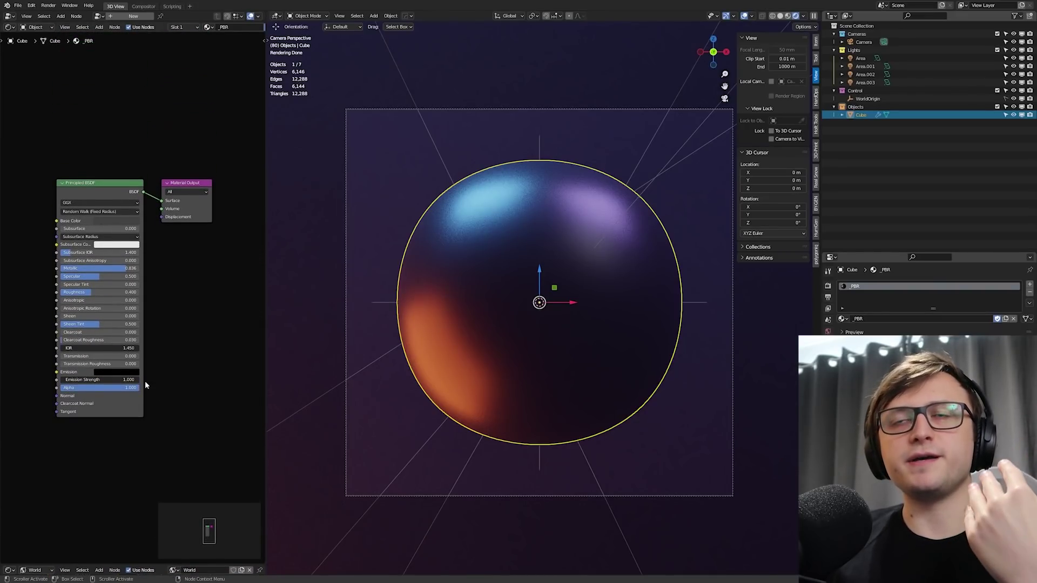
middle_drag(145, 377, 150, 371)
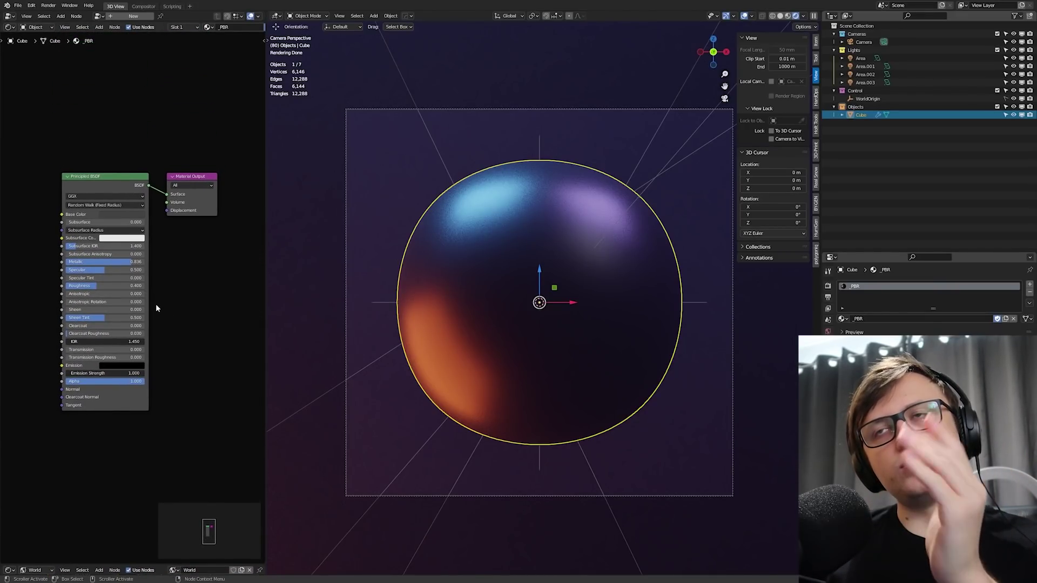
- Split a wide area off beneath the 3D viewport, make it a world Shader Editor, and narrow the tall material editor beside it
drag(269, 572, 280, 412)
click(305, 417)
click(276, 418)
click(306, 492)
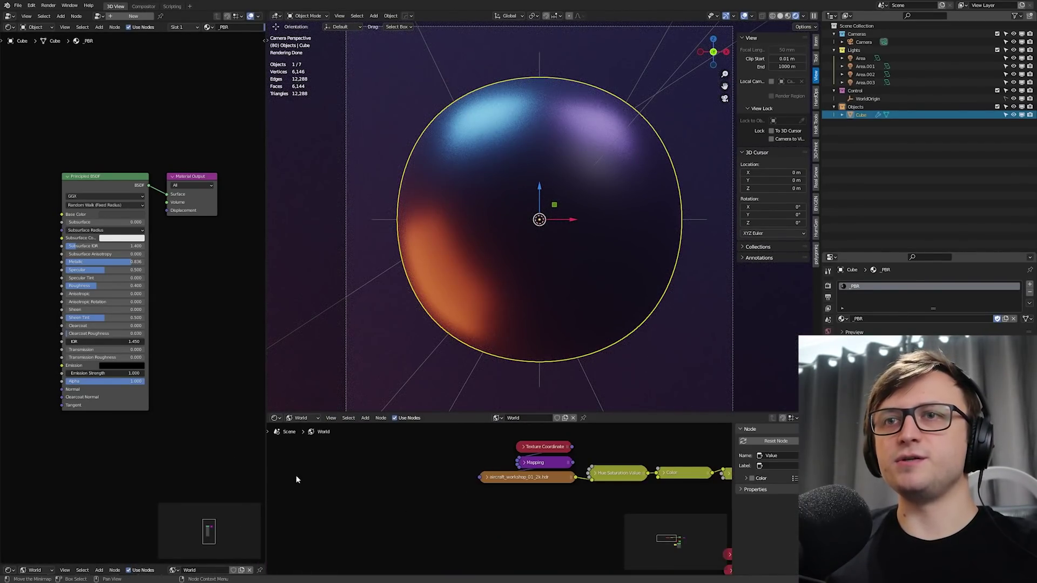
drag(264, 477, 132, 475)
- Switch the wide Shader Editor between the World and Object shader types, finishing on Object
click(173, 418)
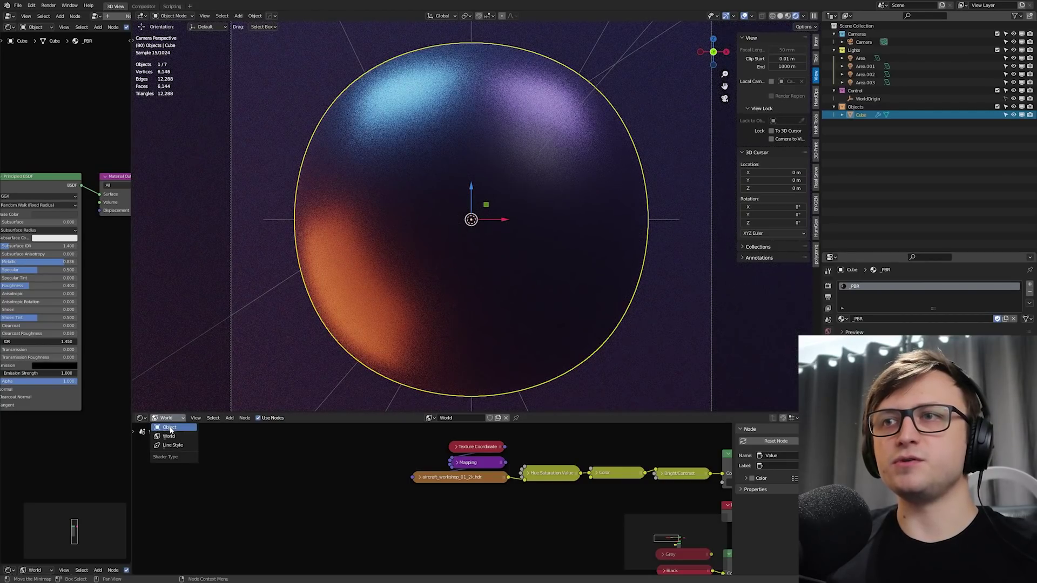
click(170, 428)
click(169, 419)
click(170, 434)
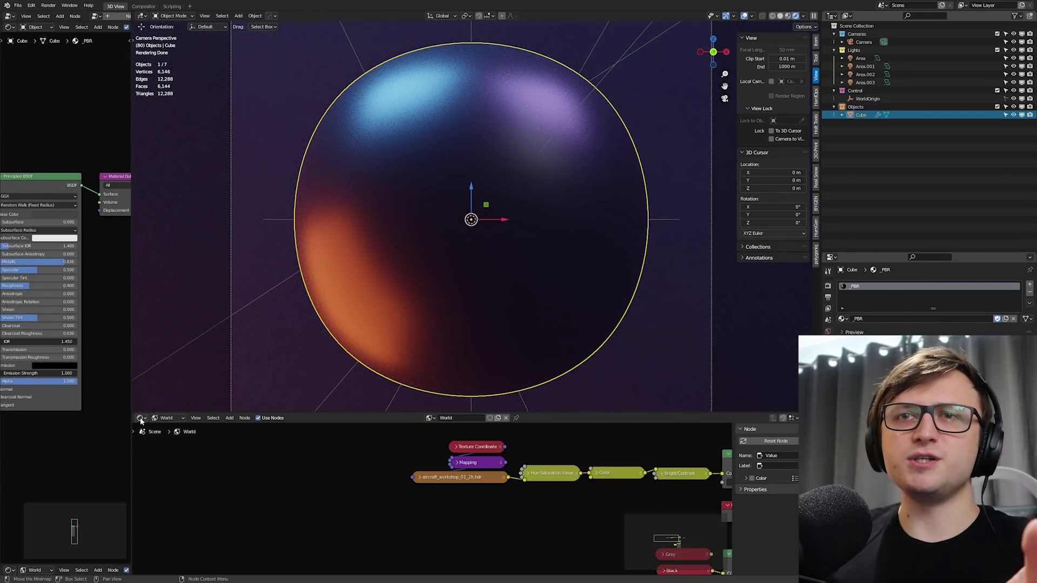
click(173, 420)
click(170, 428)
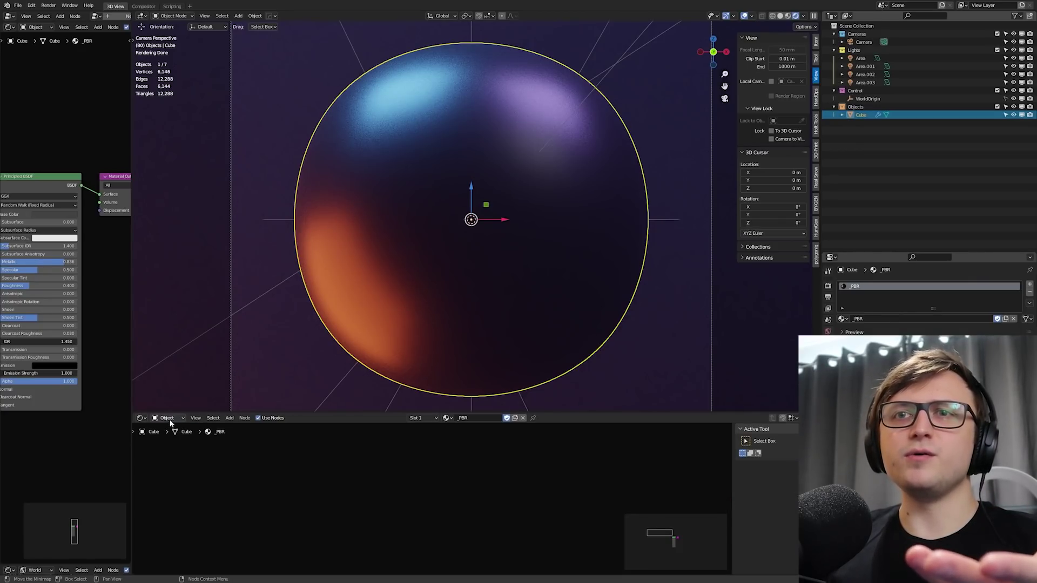
click(168, 419)
click(169, 436)
click(175, 419)
click(170, 428)
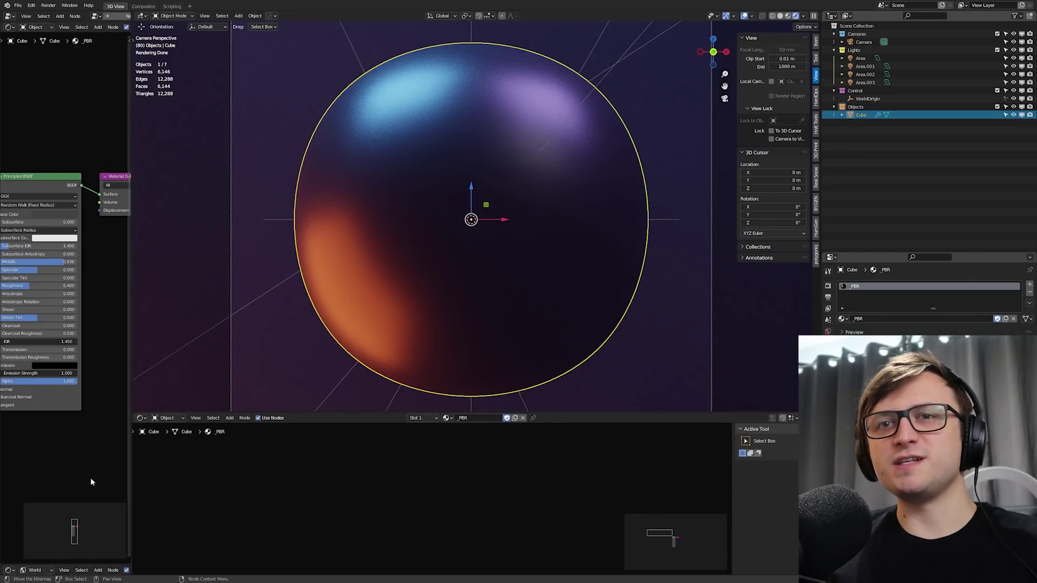
- Compare how the _PBR material nodes fit in the wide and the tall Shader Editors, restoring the tall editor's width
middle_drag(156, 500, 386, 480)
middle_drag(93, 391, 115, 397)
mouse_move(541, 497)
middle_down()
mouse_move(601, 495)
mouse_move(550, 489)
middle_up()
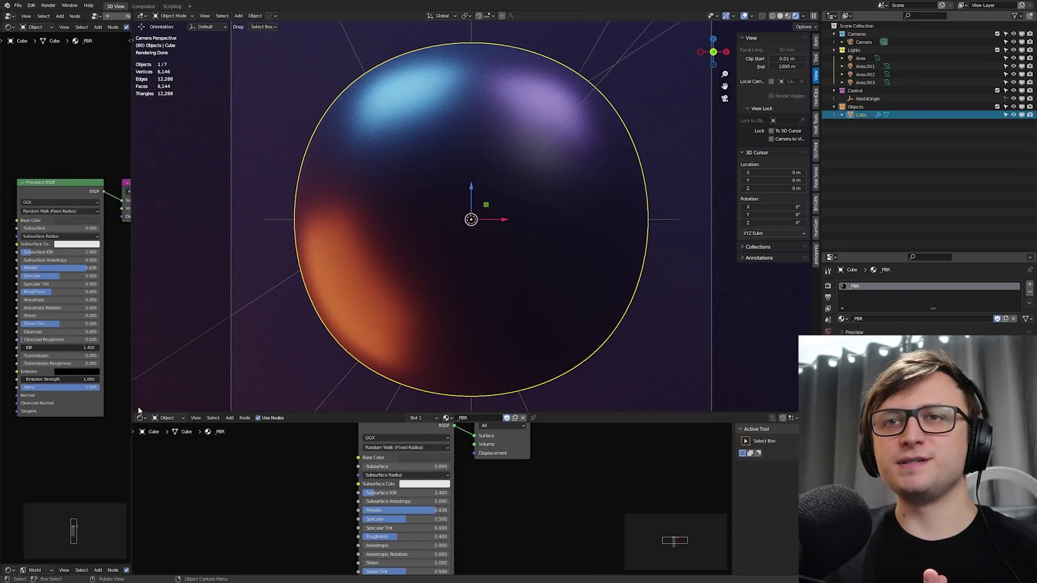
drag(132, 408, 267, 428)
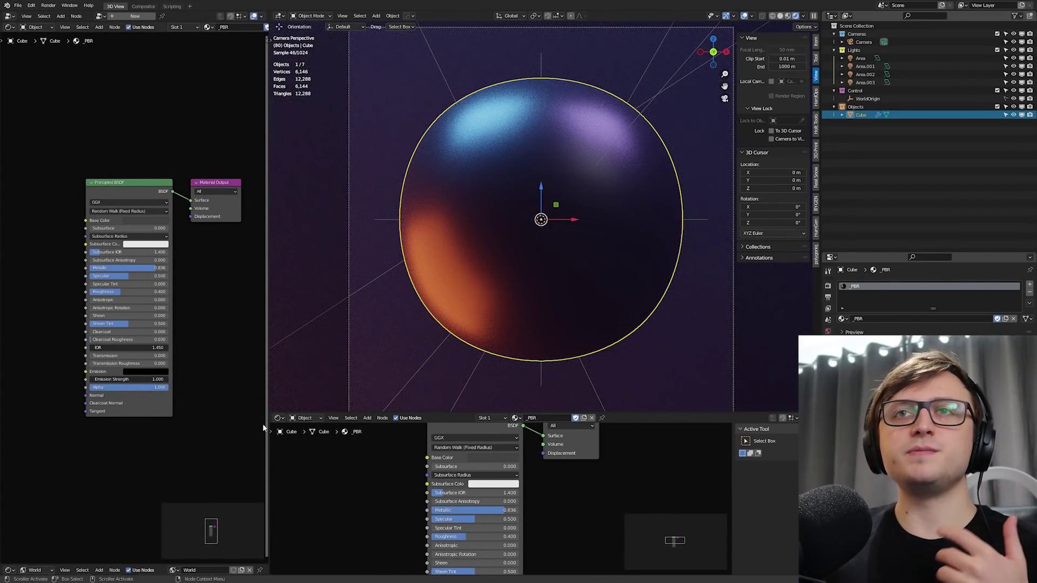
scroll(128, 229, up, 2)
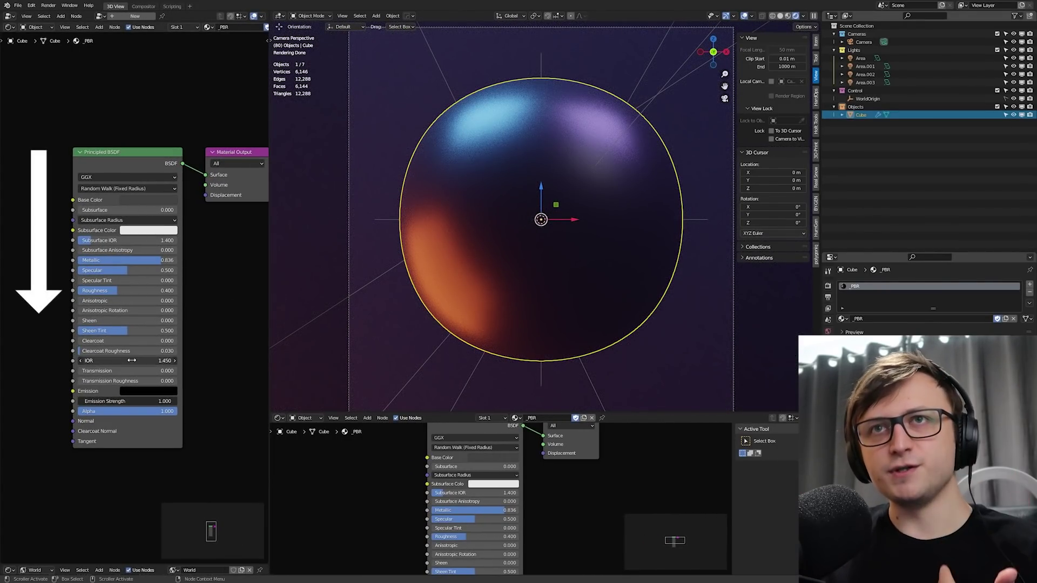
scroll(162, 384, down, 3)
scroll(167, 380, up, 2)
drag(207, 537, 211, 537)
scroll(227, 513, down, 1)
- Narrow the tall Shader Editor again and reframe the material nodes in both editors
drag(269, 495, 103, 486)
scroll(336, 519, down, 3)
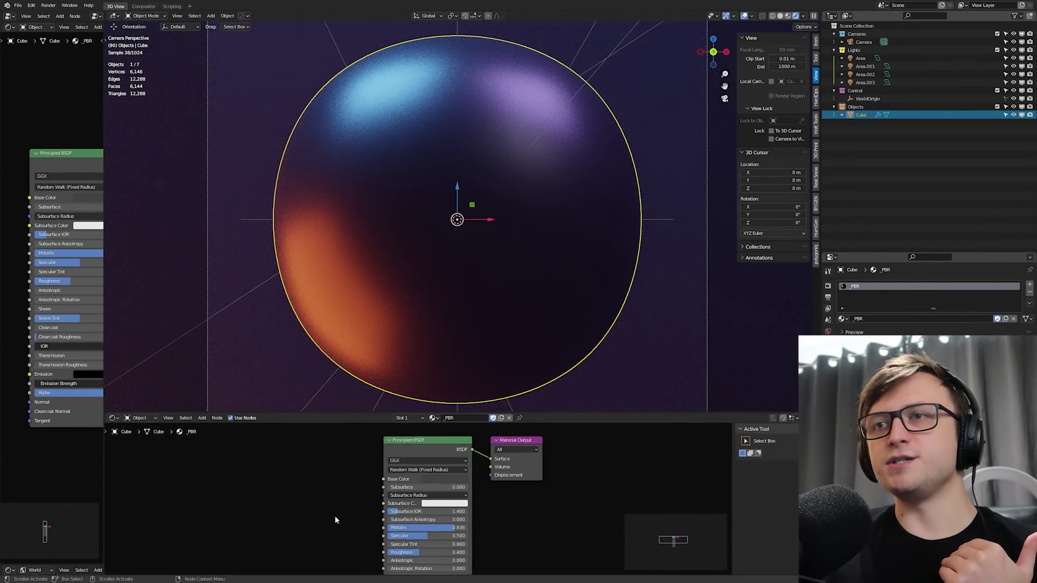
middle_drag(100, 450, 80, 442)
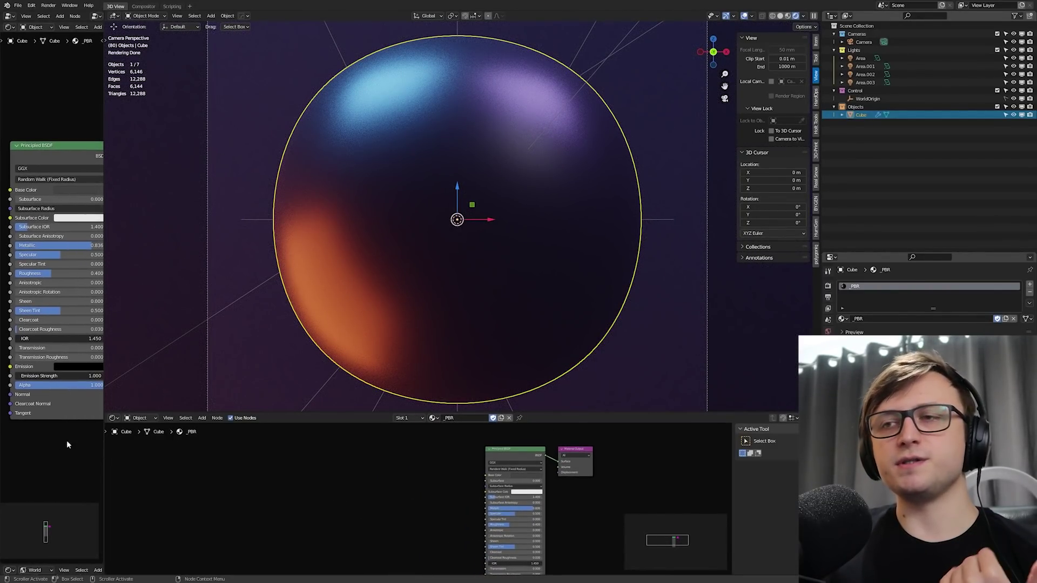
middle_drag(371, 482, 302, 472)
scroll(298, 485, up, 1)
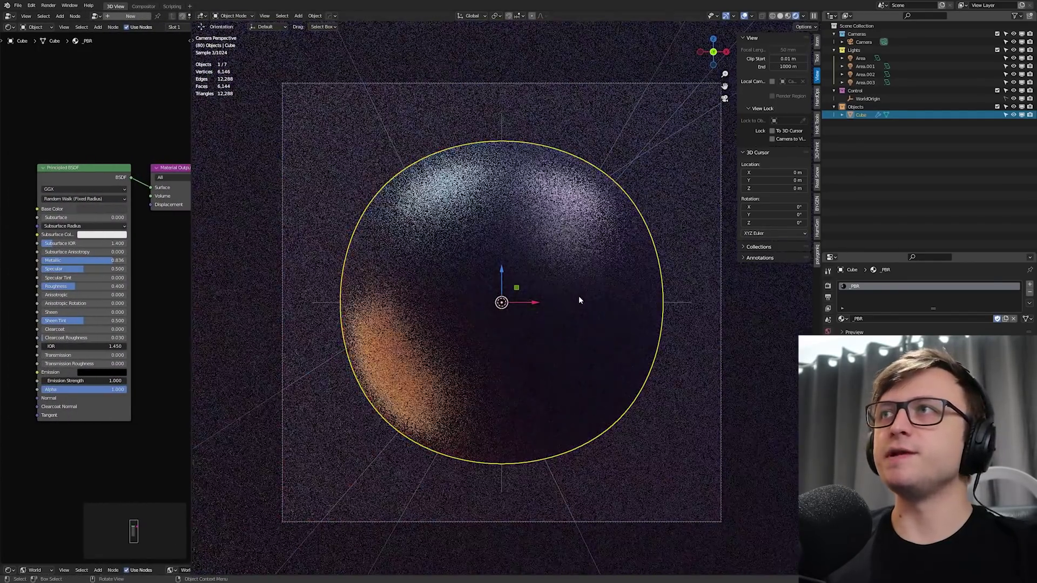
- Hide the 3D viewport's sidebar and frame the sphere in the camera view
key(n)
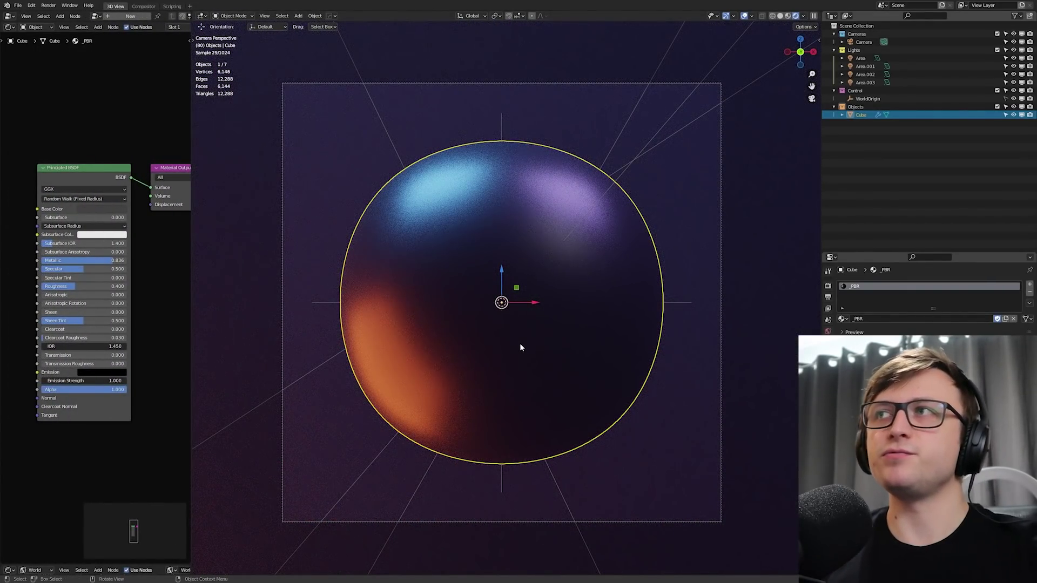
shift+middle_drag(544, 335, 478, 338)
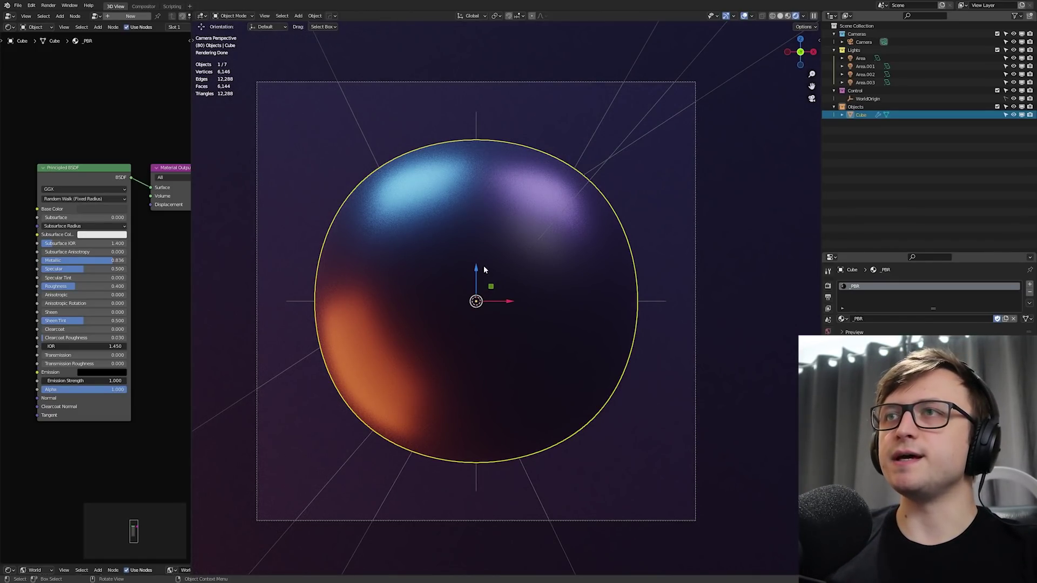
middle_drag(487, 269, 523, 321)
key(KP_0)
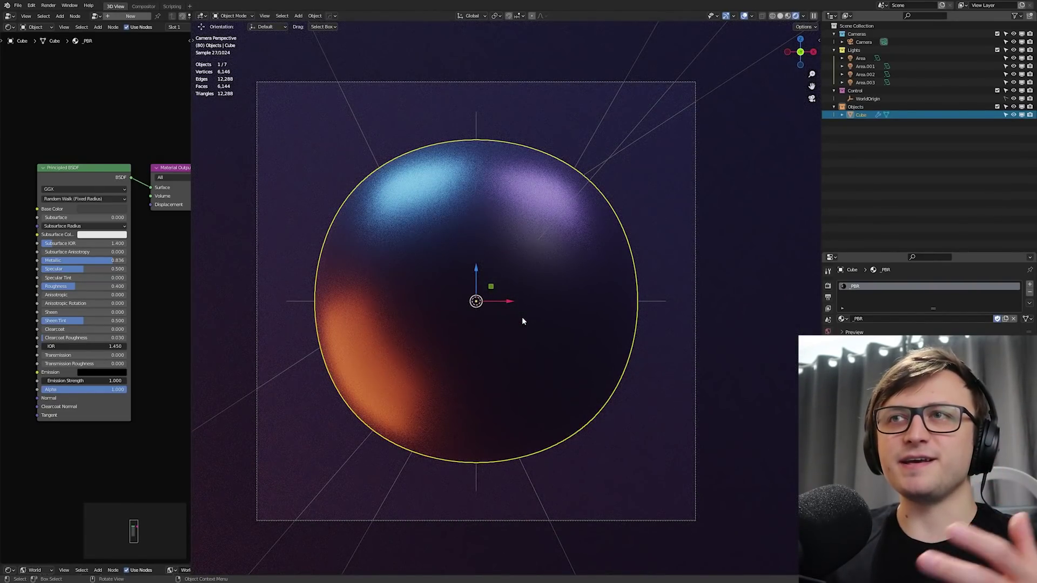
- Delete the sphere and add a Monkey mesh in its place
key(Delete)
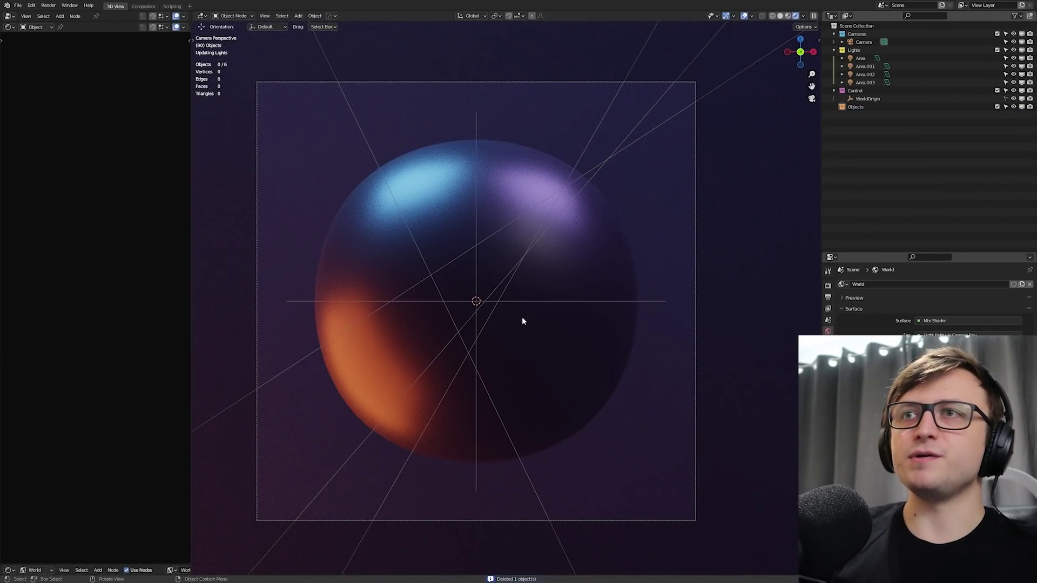
key(shift+a)
mouse_move(519, 318)
click(564, 402)
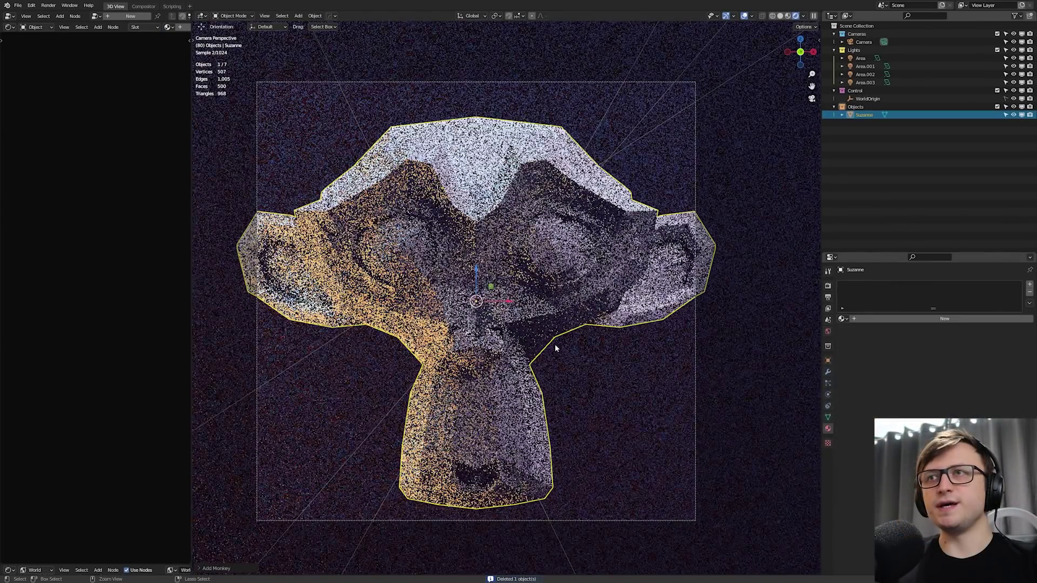
- Give the monkey a level 4 Subdivision modifier, scale it down to fit the camera frame, and apply the modifier
key(ctrl+4)
key(s)
click(527, 325)
click(828, 372)
key(ctrl+a)
- Assign the existing _PBR material to the monkey
click(827, 429)
click(842, 319)
click(860, 346)
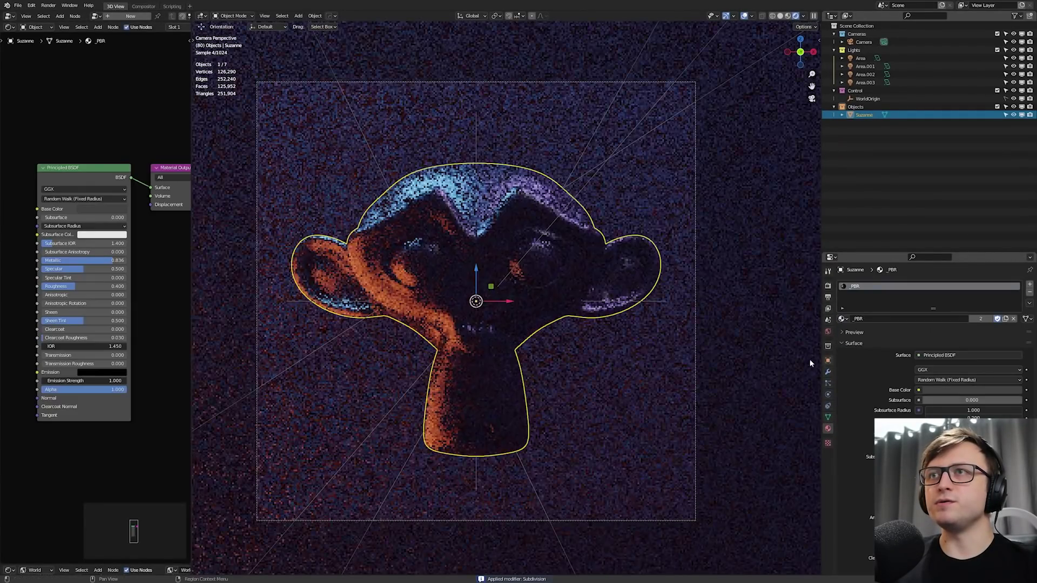
- Brighten the _PBR material's Base Color to a value of 0.839 and set its Metallic to 0.427
click(102, 209)
click(145, 108)
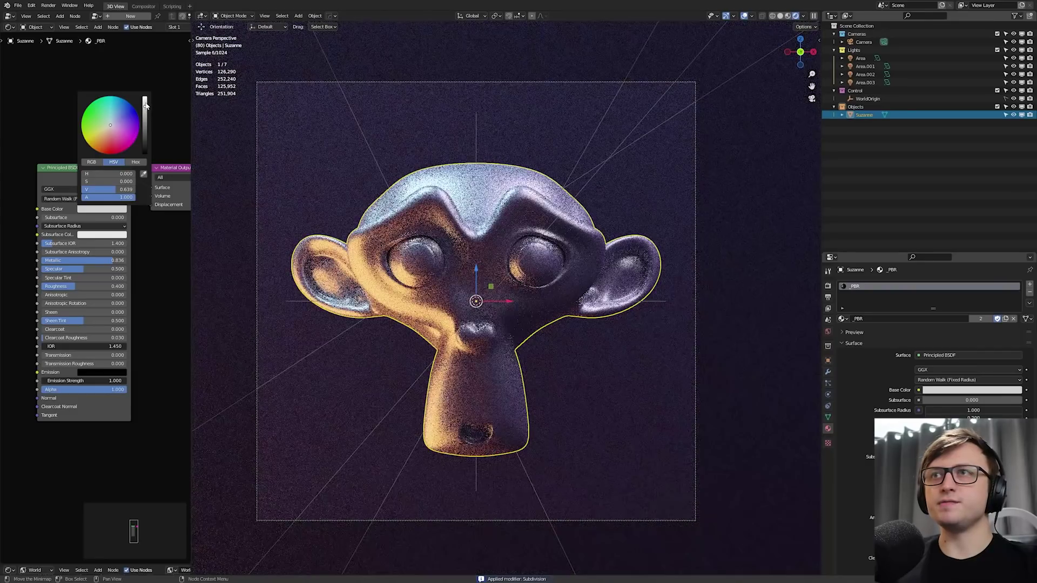
drag(93, 261, 57, 260)
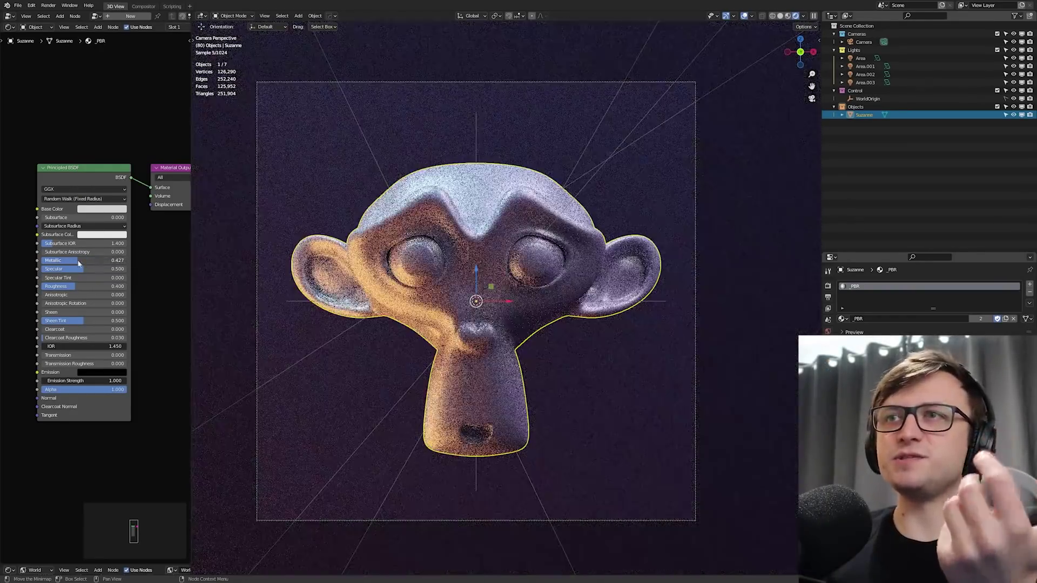
click(284, 242)
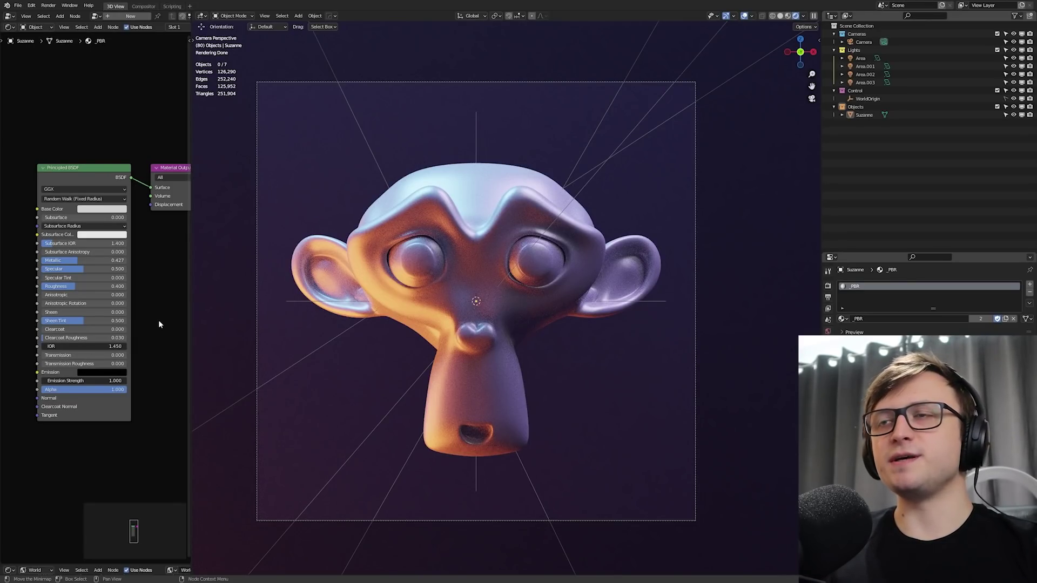
- Inspect the lighting setup around the monkey by selecting the white, orange and blue area lights and checking the camera view
middle_drag(371, 335, 648, 227)
click(647, 235)
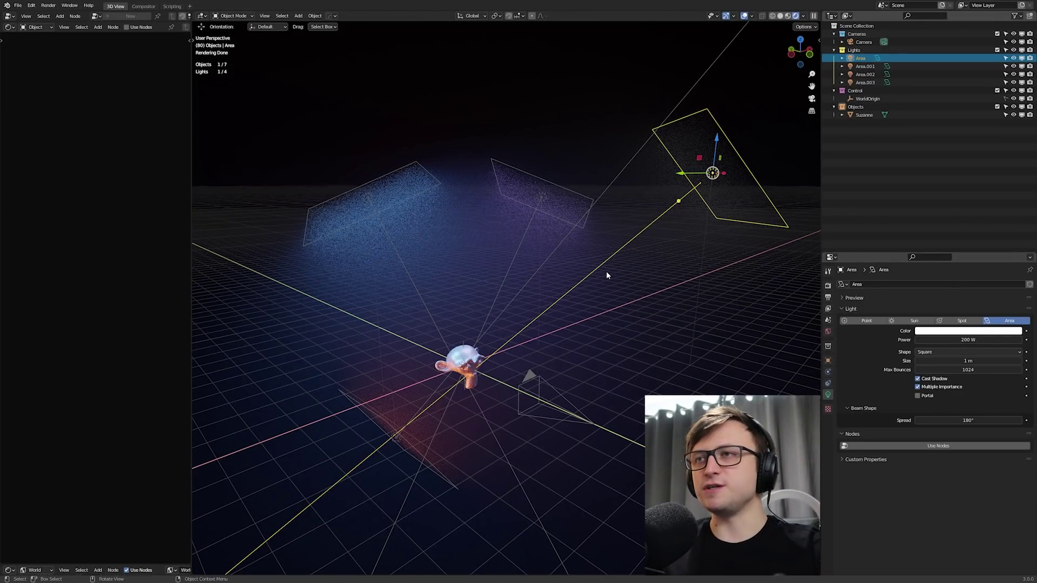
middle_drag(605, 271, 405, 348)
click(403, 346)
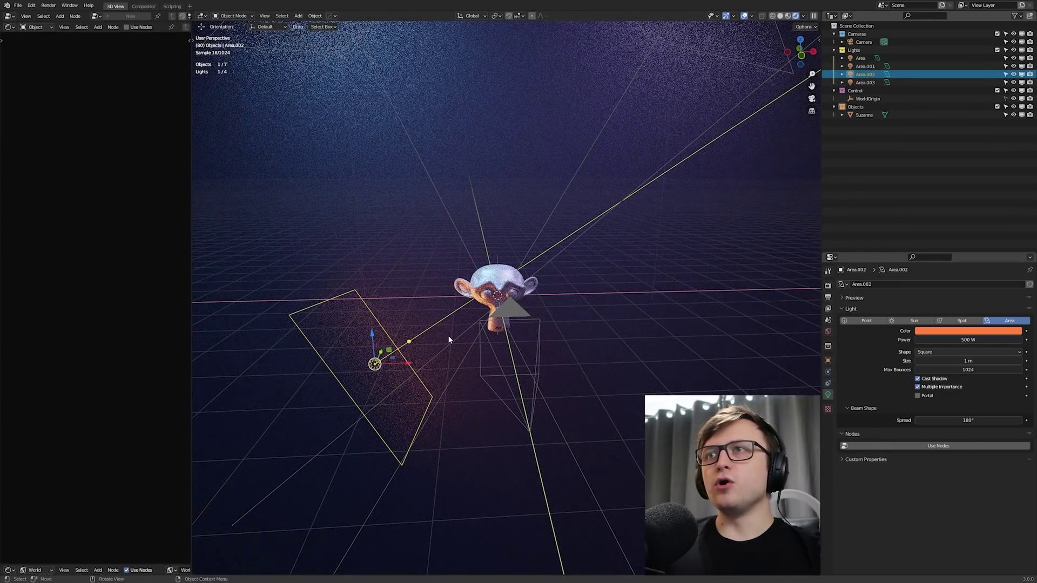
key(KP_0)
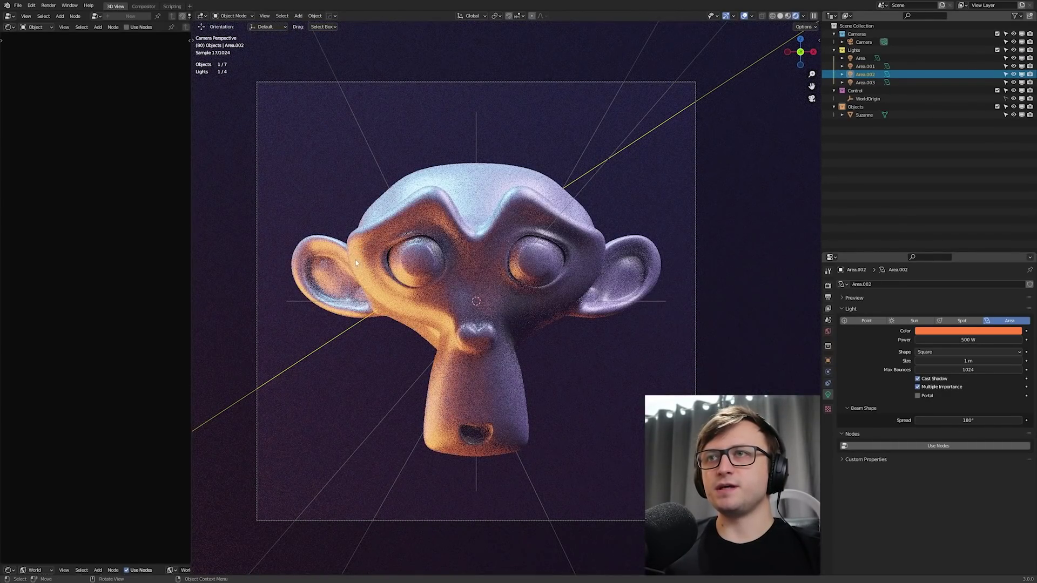
key(KP_0)
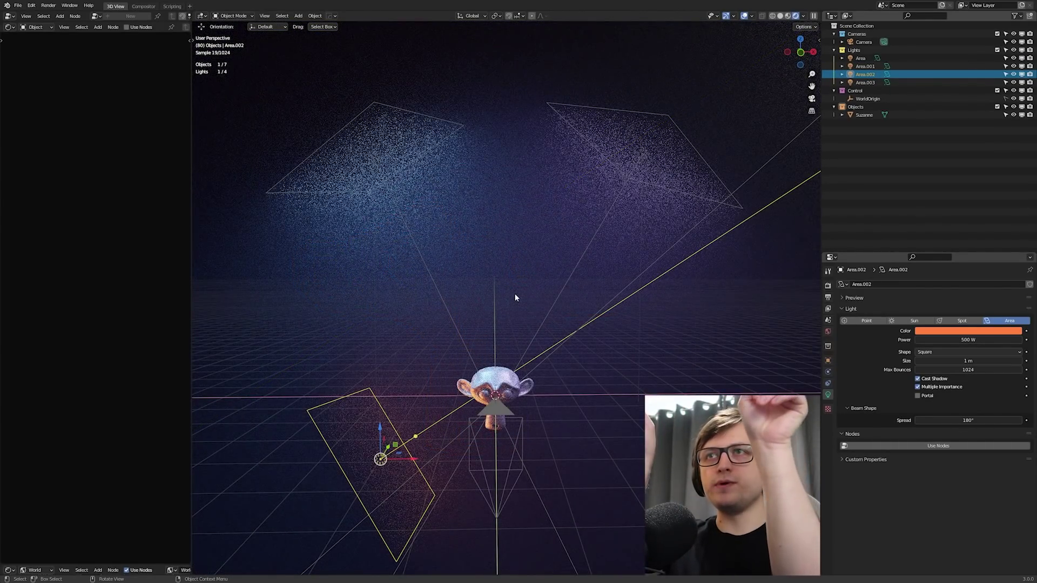
click(451, 307)
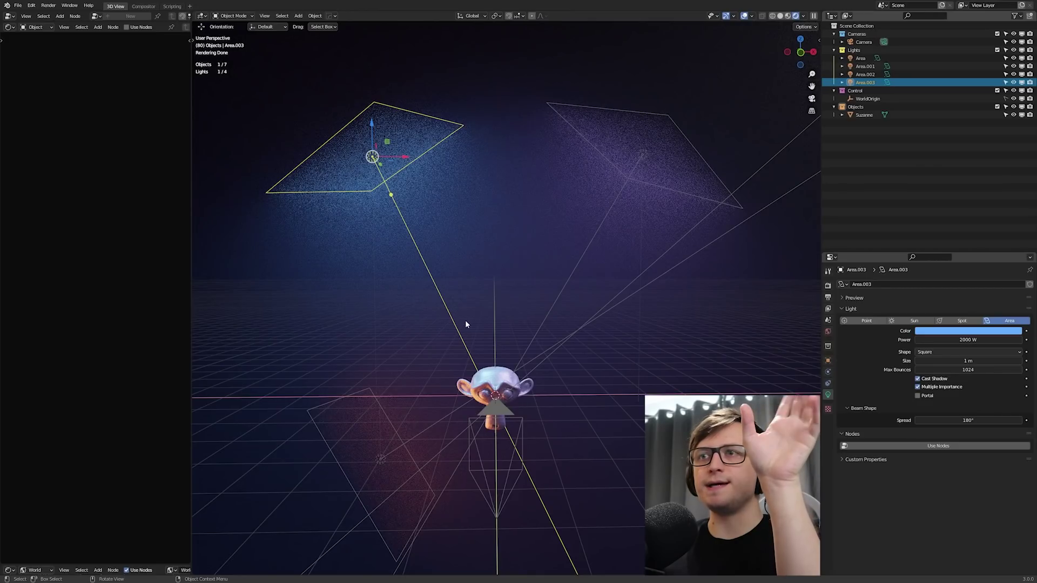
- Try a rotated duplicate of the purple area light beside the monkey, check it through the camera, and delete the copy
click(574, 279)
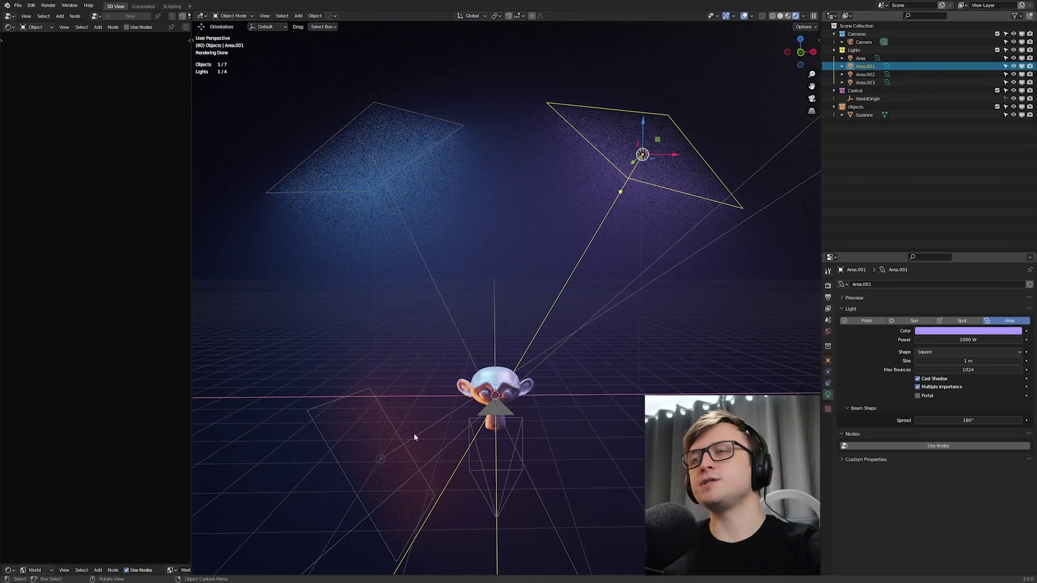
middle_drag(406, 414, 573, 363)
key(shift+d)
click(408, 478)
key(r)
click(545, 157)
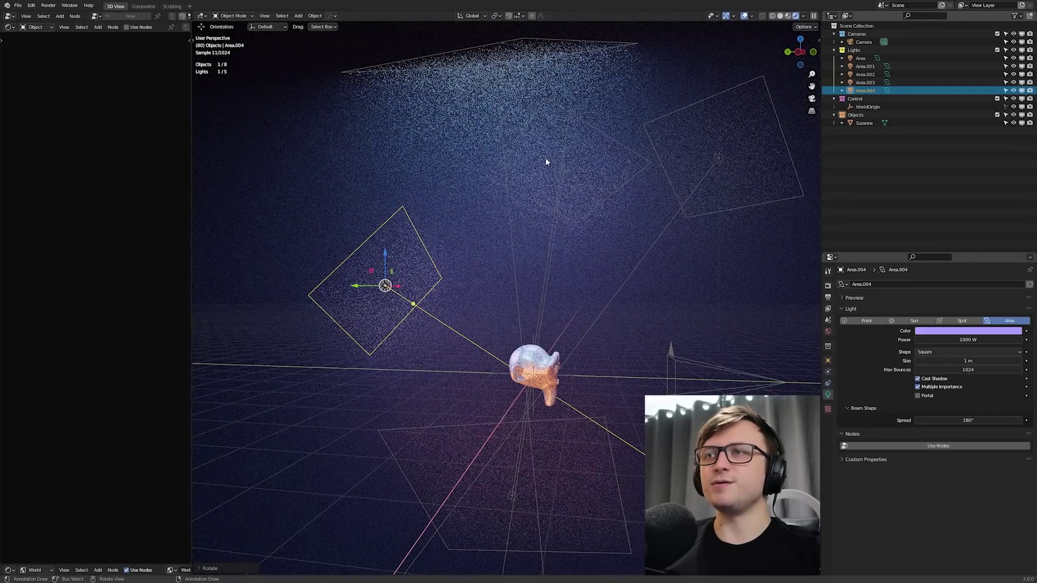
key(KP_0)
key(Delete)
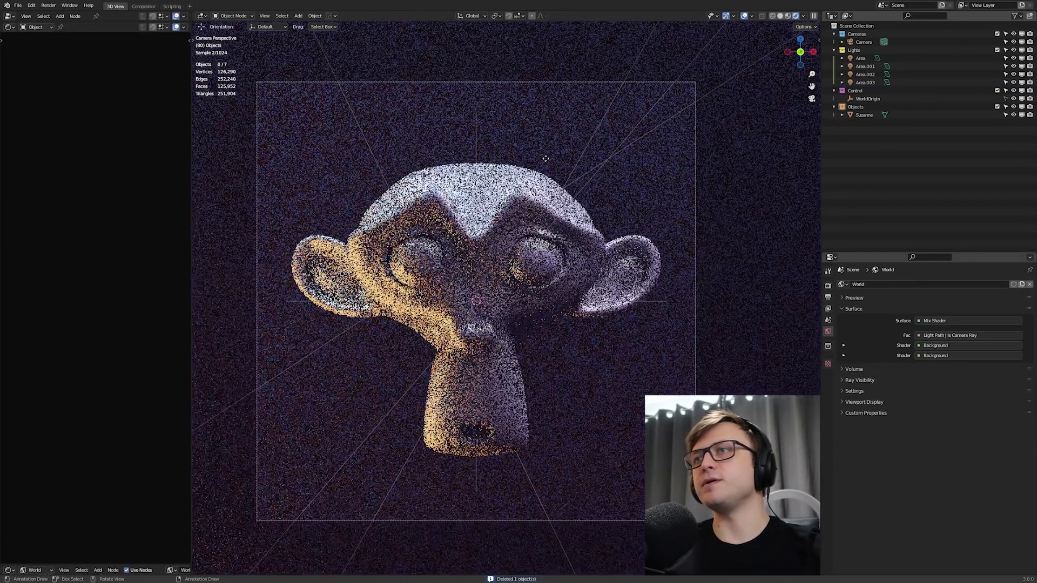
- Select all four area lights around the monkey and change the transform pivot point for rotating them together
middle_drag(542, 155, 623, 240)
drag(651, 253, 408, 167)
middle_drag(446, 326, 475, 81)
click(496, 16)
click(513, 34)
- Try a free trackball rotation of the four area lights while looking through the camera, cancel it, and deselect the lights
key(KP_0)
key(r)
key(r)
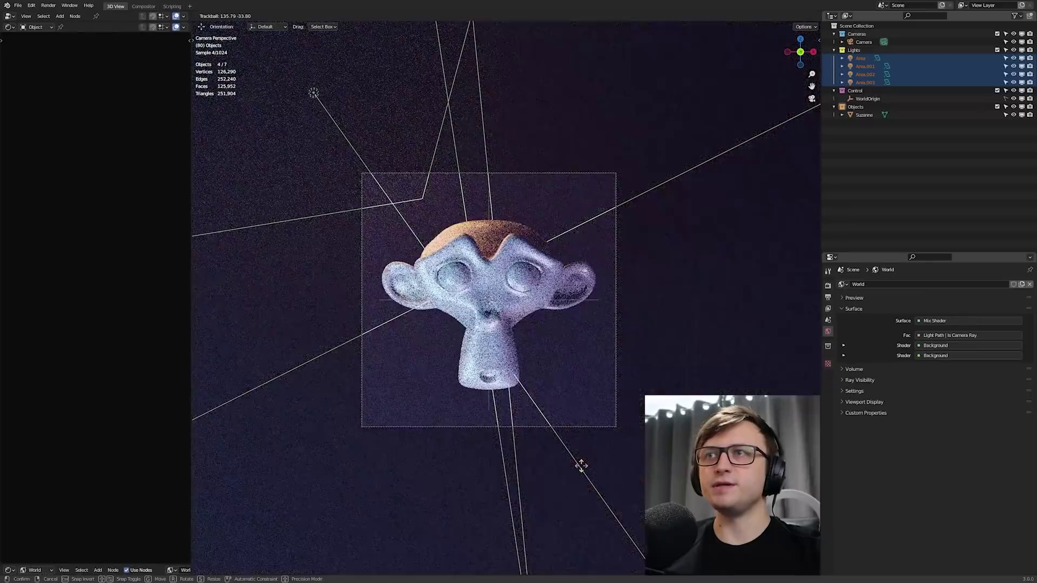
right_click(446, 439)
middle_drag(574, 415, 502, 354)
click(467, 376)
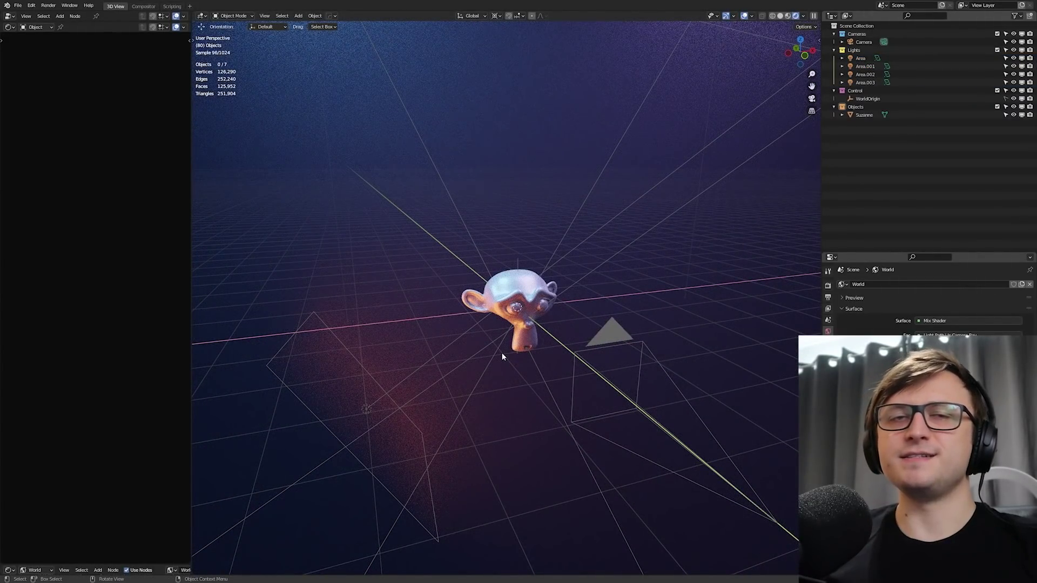
- Return to the camera view and widen the stacked node editors beside the viewport
key(KP_0)
drag(191, 421, 346, 428)
scroll(494, 385, up, 2)
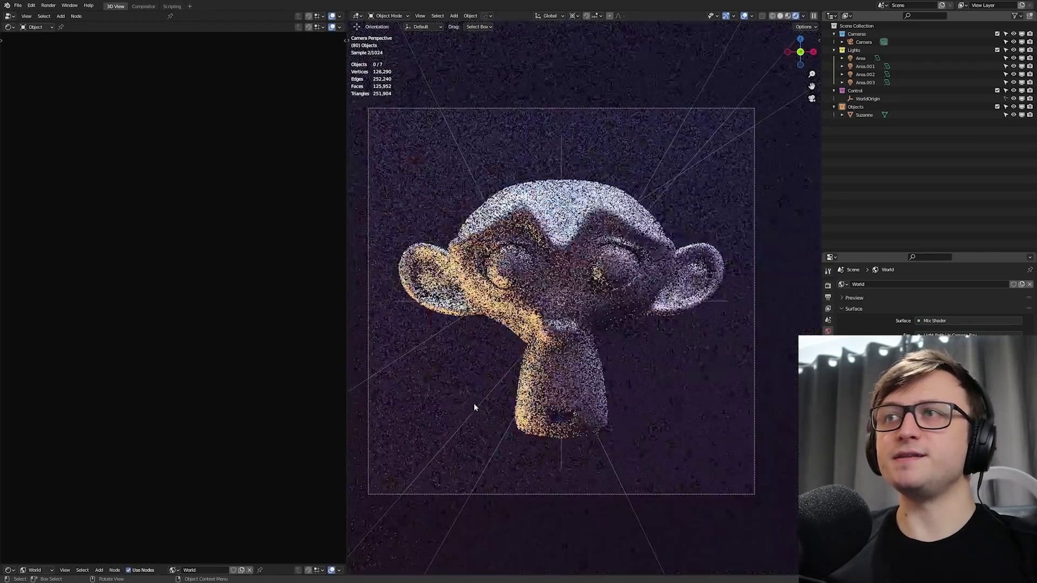
- Enlarge the World node editor within the stack and maximize it to show the whole world node tree
drag(162, 565, 178, 209)
middle_drag(157, 357, 159, 304)
middle_drag(268, 334, 162, 371)
scroll(274, 384, up, 1)
key(ctrl+space)
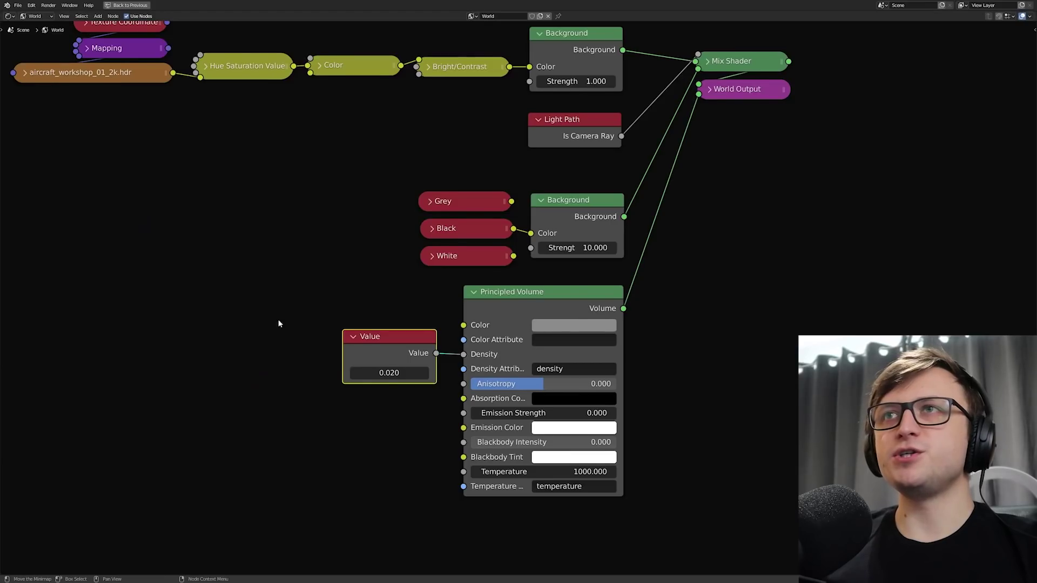
- Spread out and expand the collapsed World nodes from Texture Coordinate through Bright/Contrast so their settings are readable
scroll(283, 319, down, 3)
middle_drag(187, 200, 265, 235)
click(205, 155)
drag(242, 154, 243, 162)
middle_drag(254, 165, 318, 184)
drag(338, 154, 183, 187)
click(177, 177)
click(318, 135)
key(h)
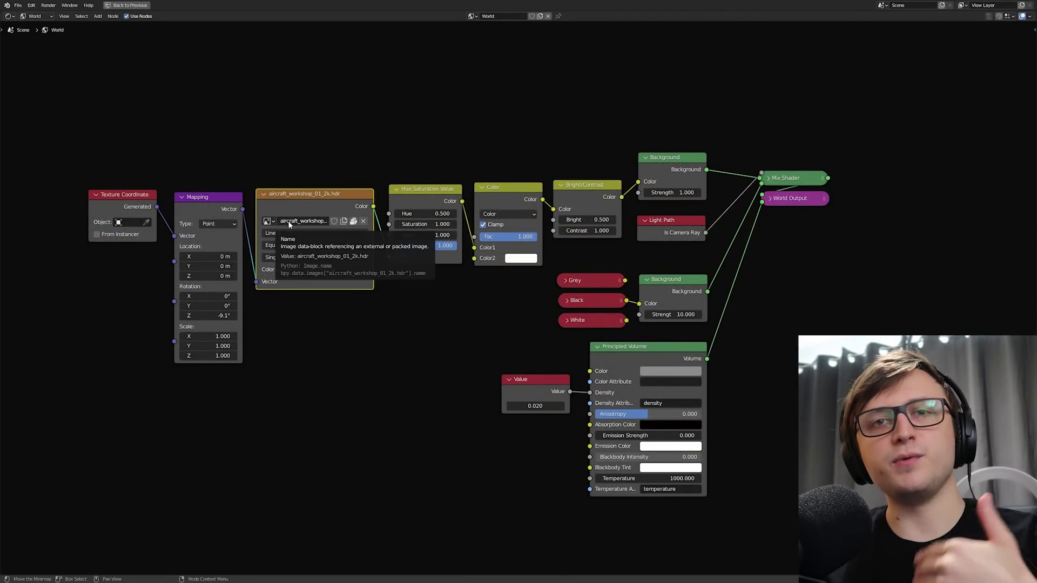
- Line up the Mapping, Hue Saturation Value, Color and Bright/Contrast nodes in a row with the aircraft_workshop_01_2k.hdr node
drag(212, 196, 209, 193)
click(327, 194)
drag(426, 189, 424, 193)
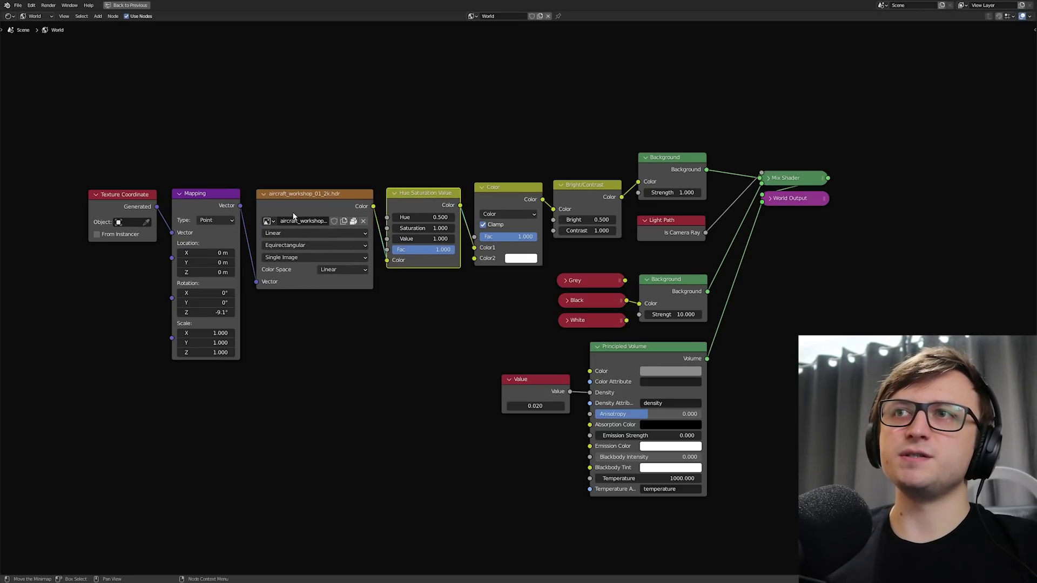
drag(506, 196, 502, 202)
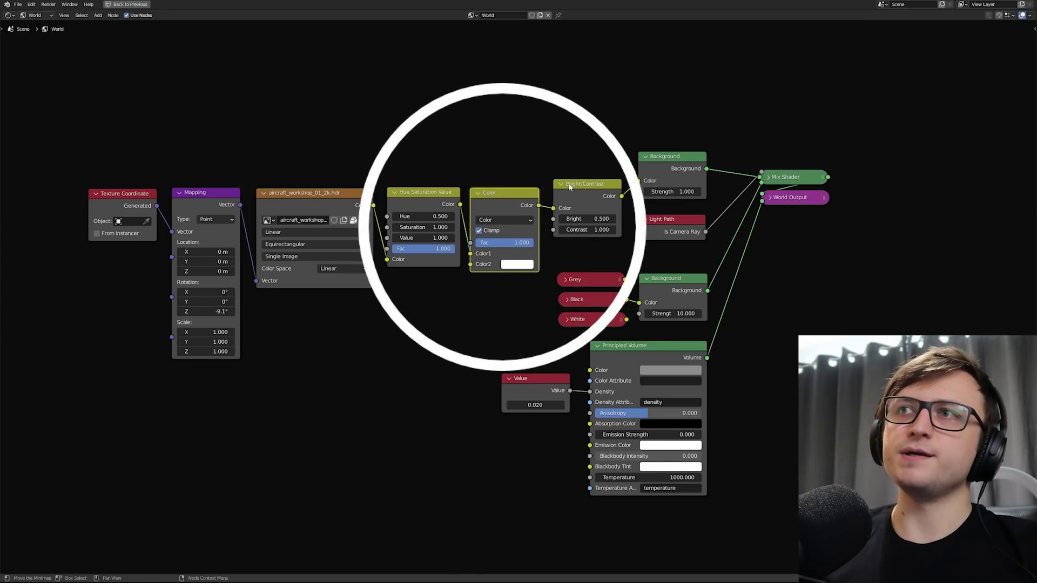
drag(569, 188, 563, 200)
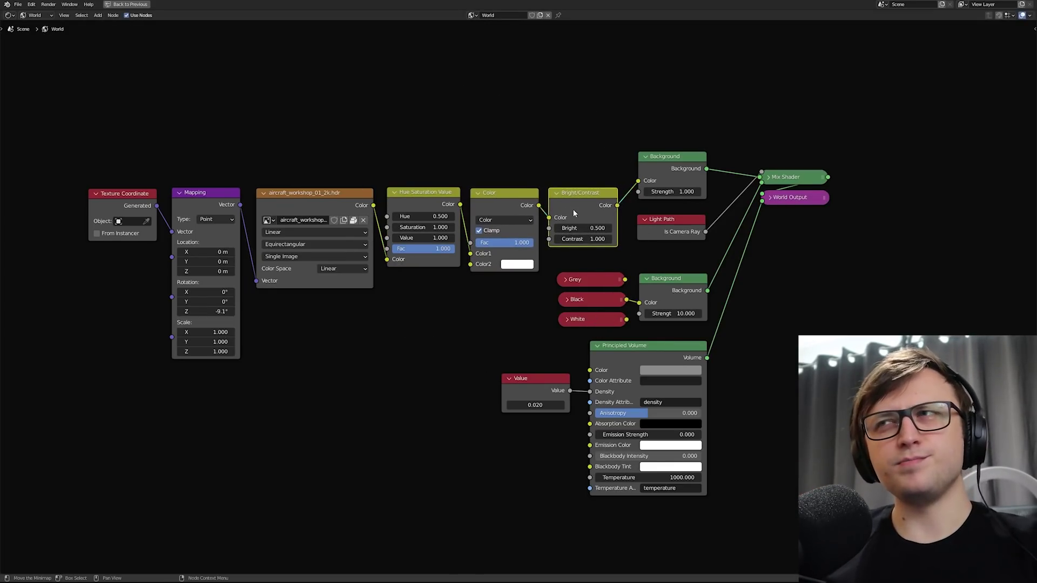
- Expand the Mix Shader and World Output nodes, select the HDRI Background node, and restore the editor to its normal size
middle_drag(643, 255, 518, 249)
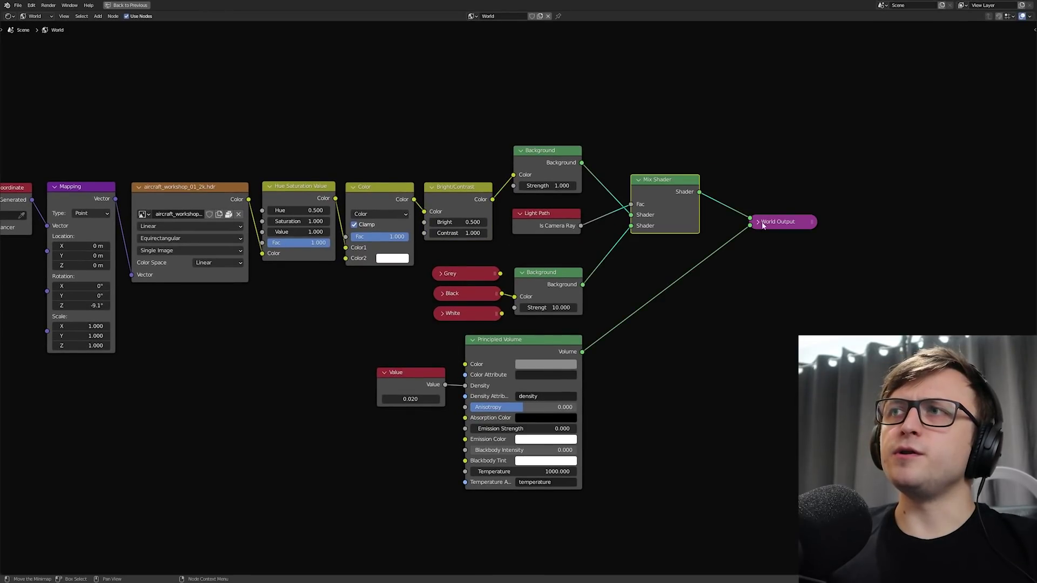
click(758, 221)
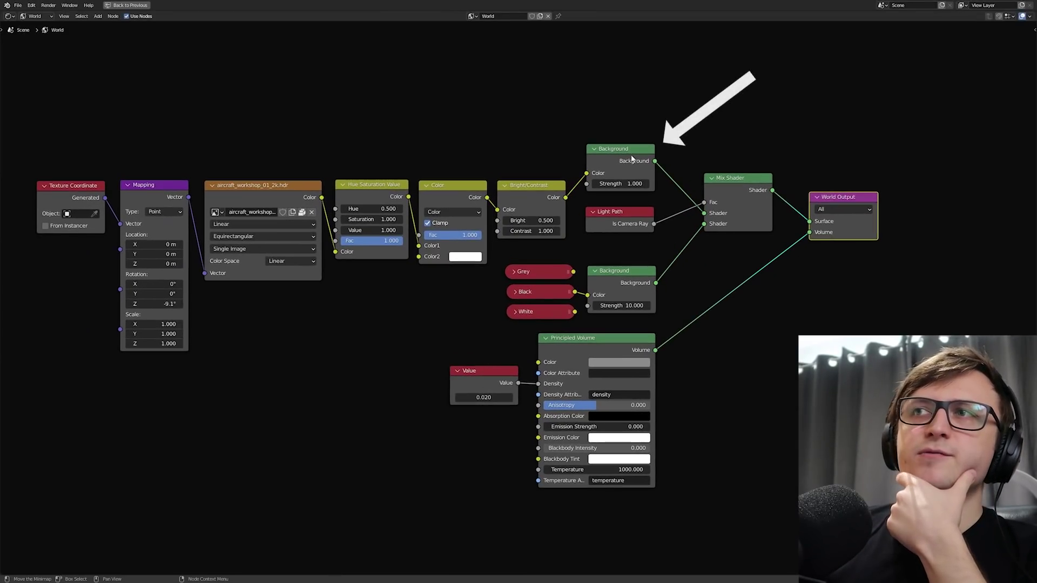
click(630, 171)
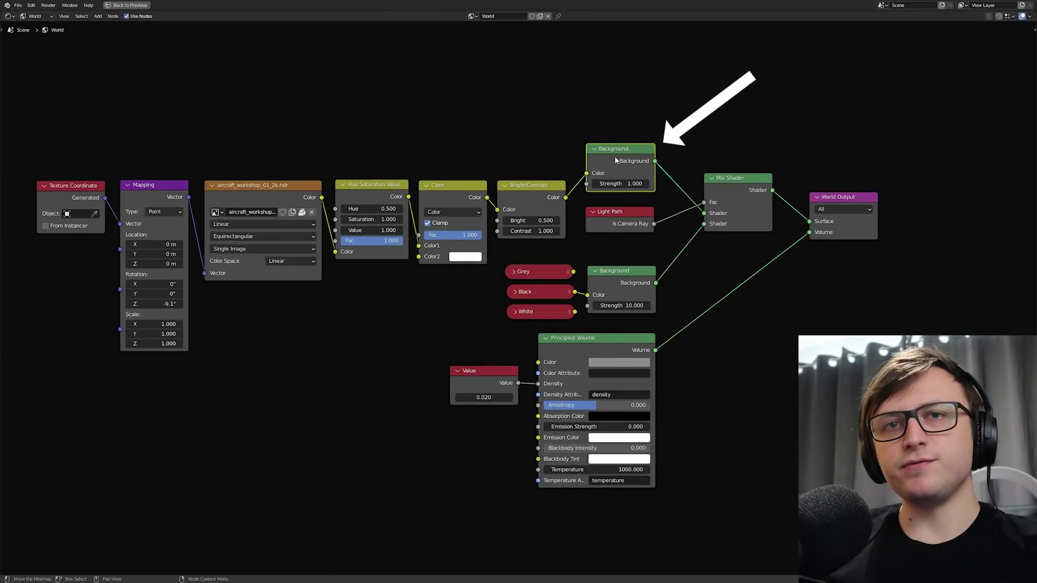
key(ctrl+space)
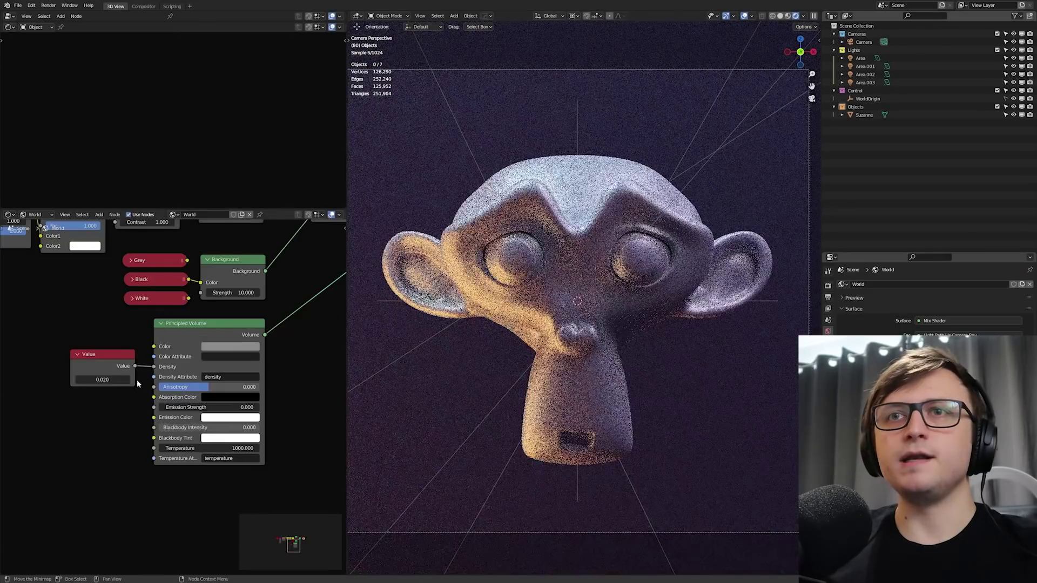
- Disconnect the Value node from the Principled Volume's Density input to remove the world fog
middle_drag(137, 380, 182, 400)
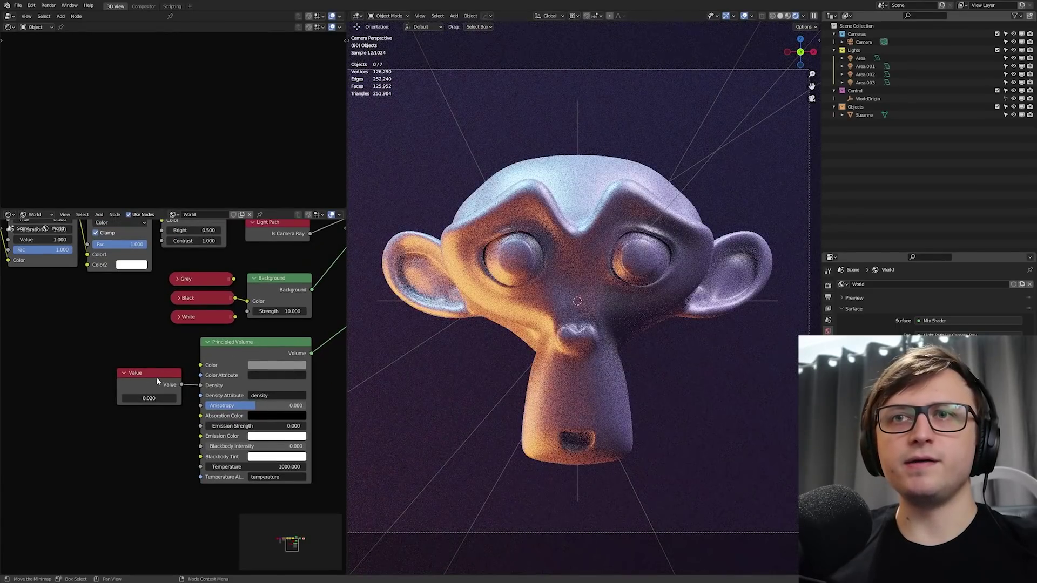
drag(156, 377, 122, 377)
drag(201, 385, 188, 385)
- Try a Strength of 9.200 on the HDRI Background node and reset it to the default
middle_drag(236, 299, 175, 407)
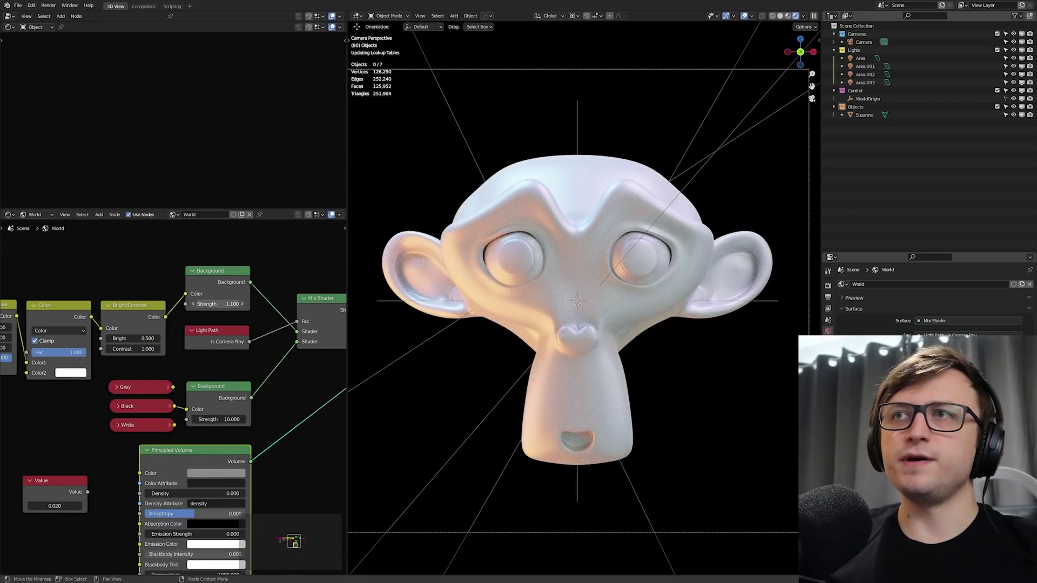
drag(217, 304, 260, 303)
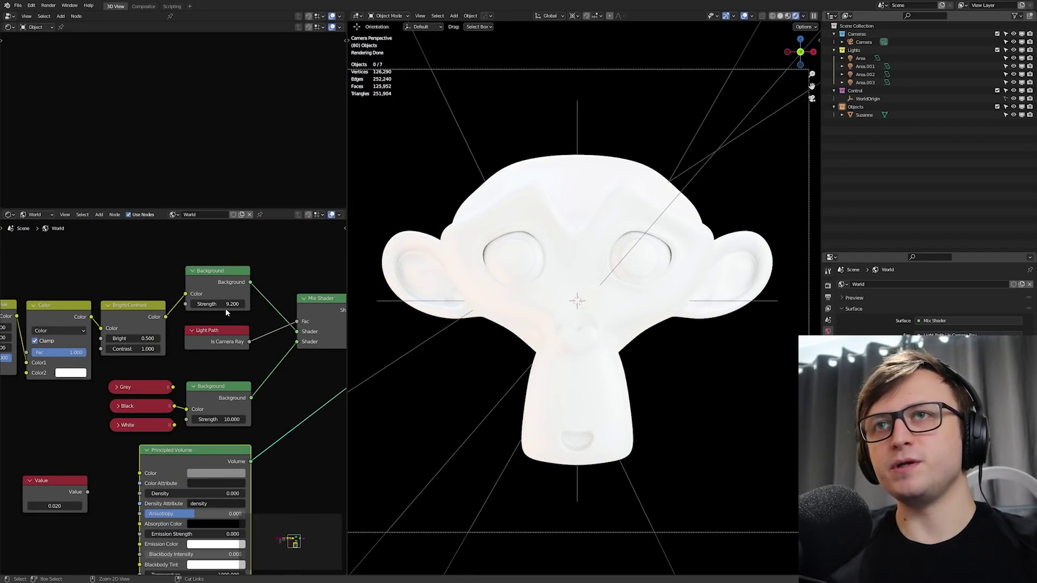
key(BackSpace)
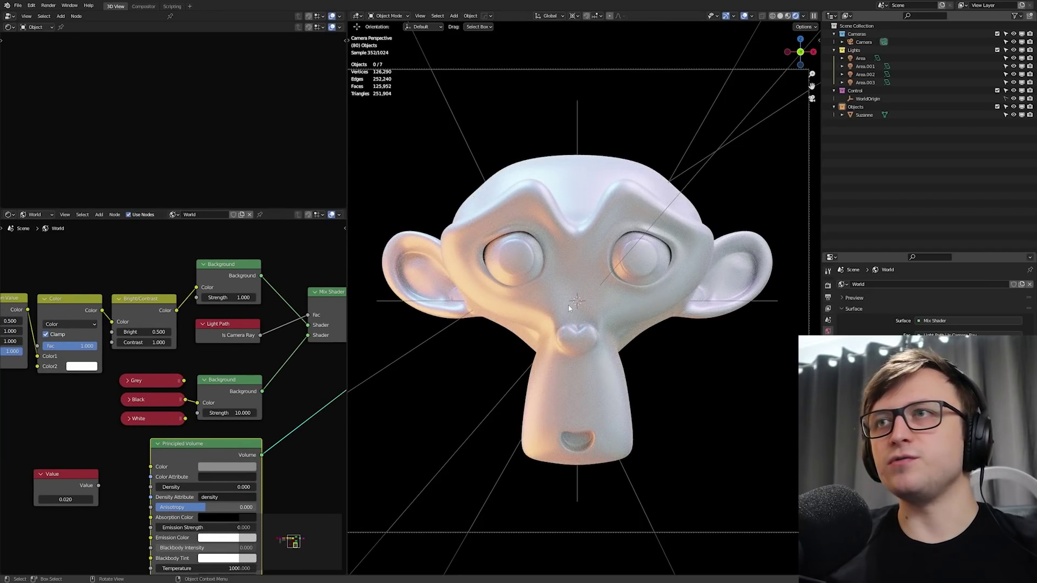
- Select the monkey and set its _PBR material's Metallic to 0.823 and Roughness to 0.127
click(568, 309)
scroll(156, 122, up, 2)
drag(161, 121, 200, 90)
middle_drag(201, 90, 184, 156)
- Try a higher HDRI Background Strength on the shiny metallic monkey and reset it to 1.000
middle_drag(257, 408, 257, 353)
scroll(257, 353, up, 2)
middle_drag(189, 324, 199, 352)
scroll(198, 352, down, 4)
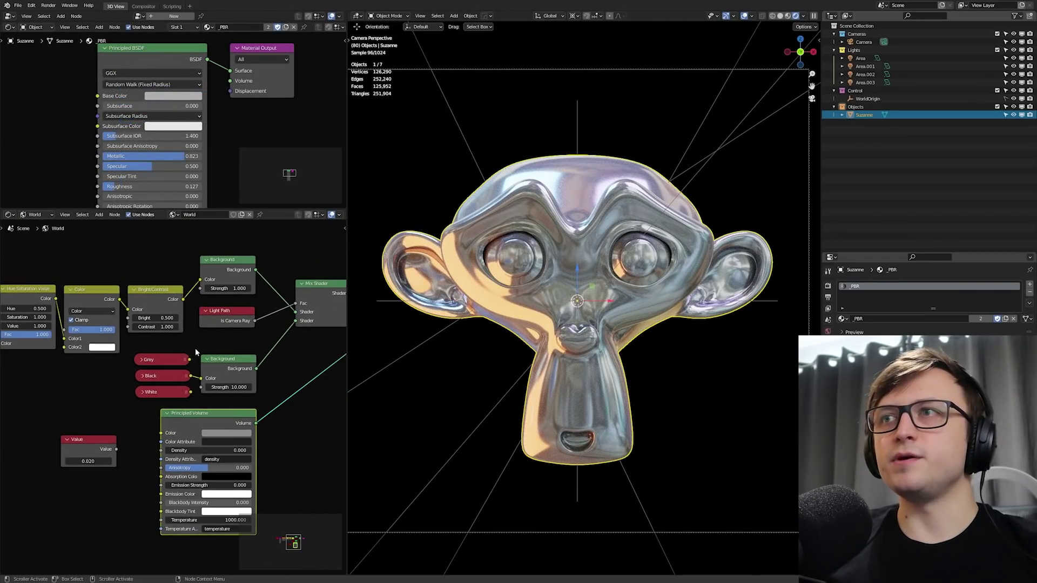
scroll(190, 341, up, 1)
drag(236, 269, 270, 270)
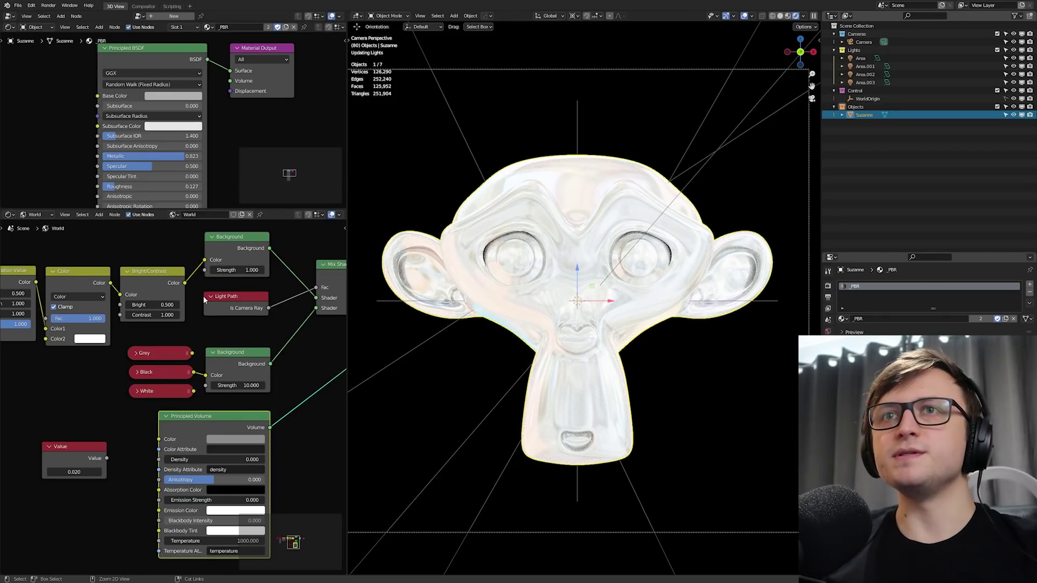
- Raise the Bright/Contrast node's Contrast to 7.100 and rotate the HDRI by setting the Mapping node's Z rotation to 191°
middle_drag(149, 318, 172, 309)
drag(164, 306, 186, 306)
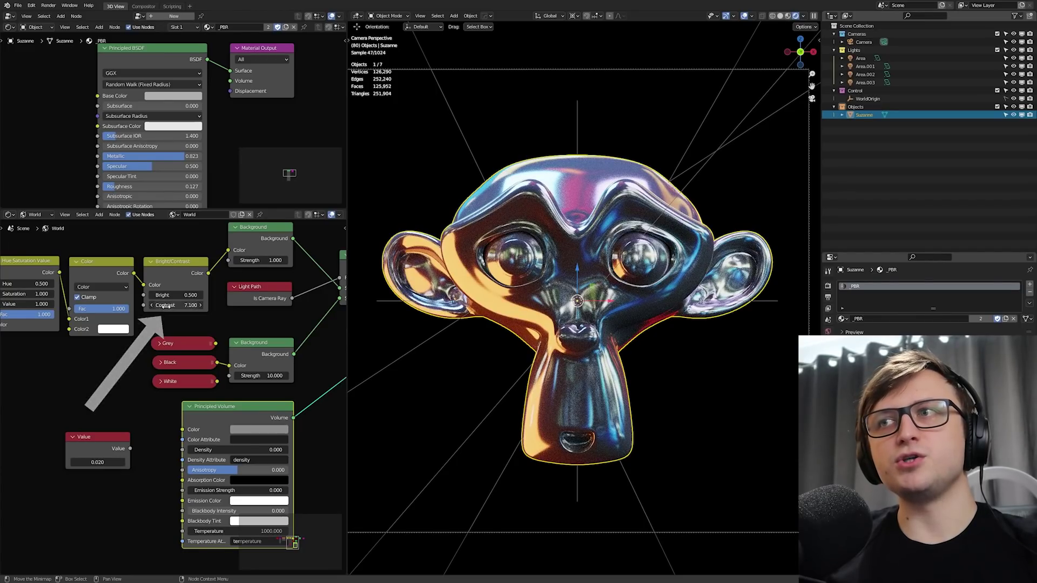
middle_drag(84, 333, 419, 338)
scroll(149, 408, up, 1)
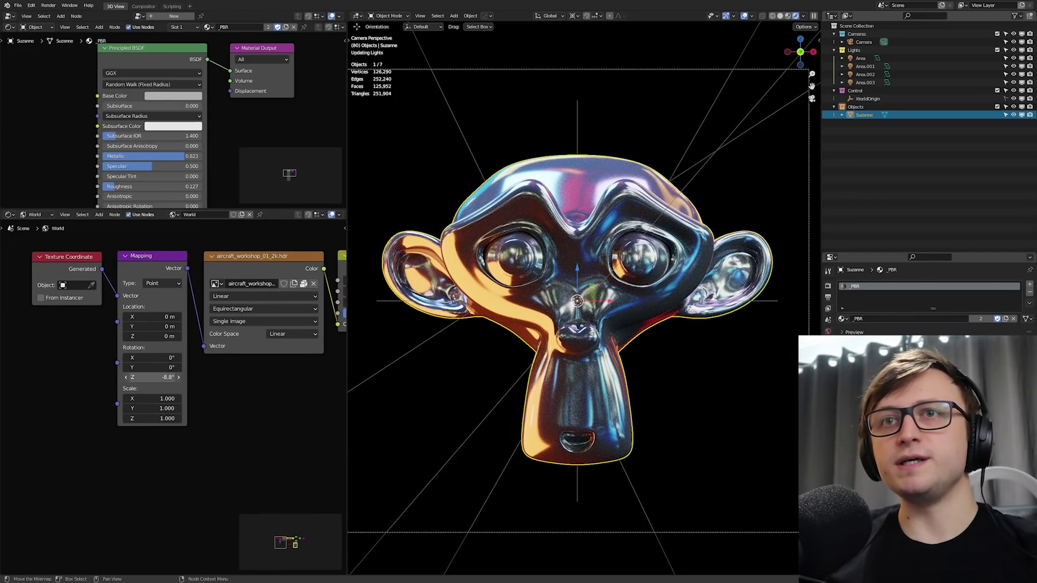
drag(152, 377, 249, 377)
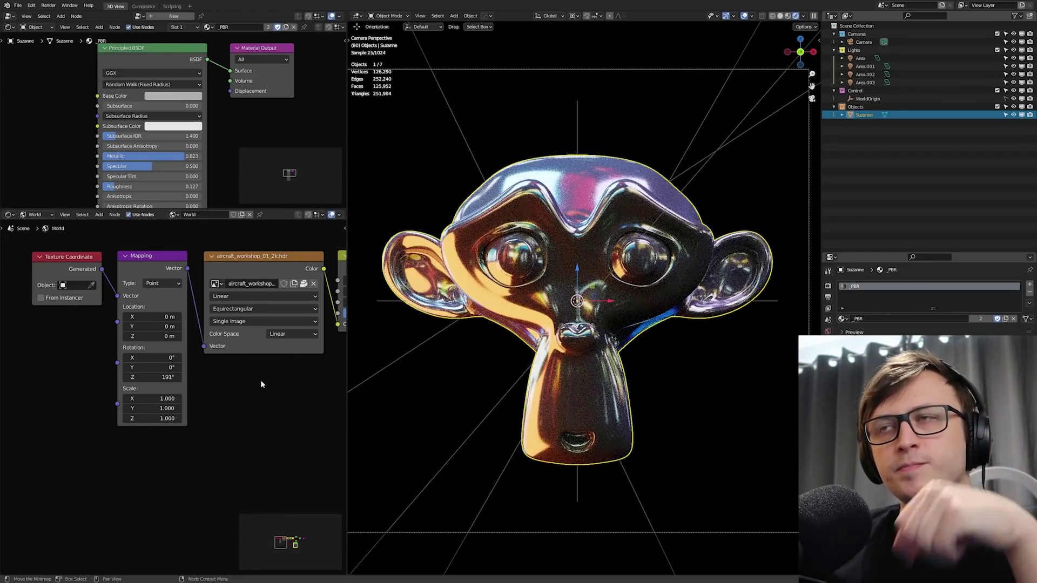
- Shift the HDRI's colours by setting the Hue Saturation Value node's Hue to 0.810 and adjusting it further
ctrl+scroll(133, 317, right, 6)
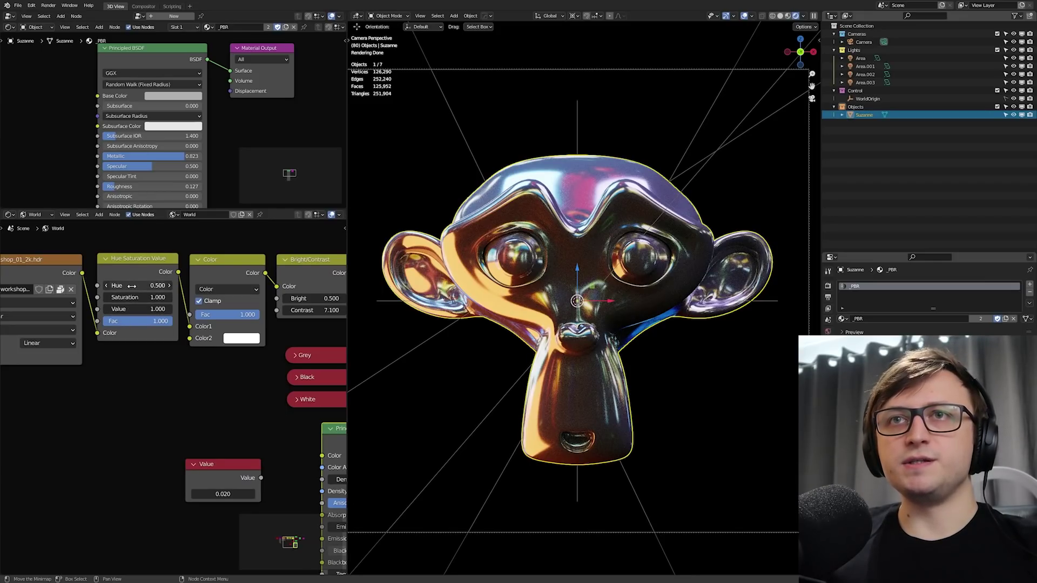
drag(137, 286, 162, 285)
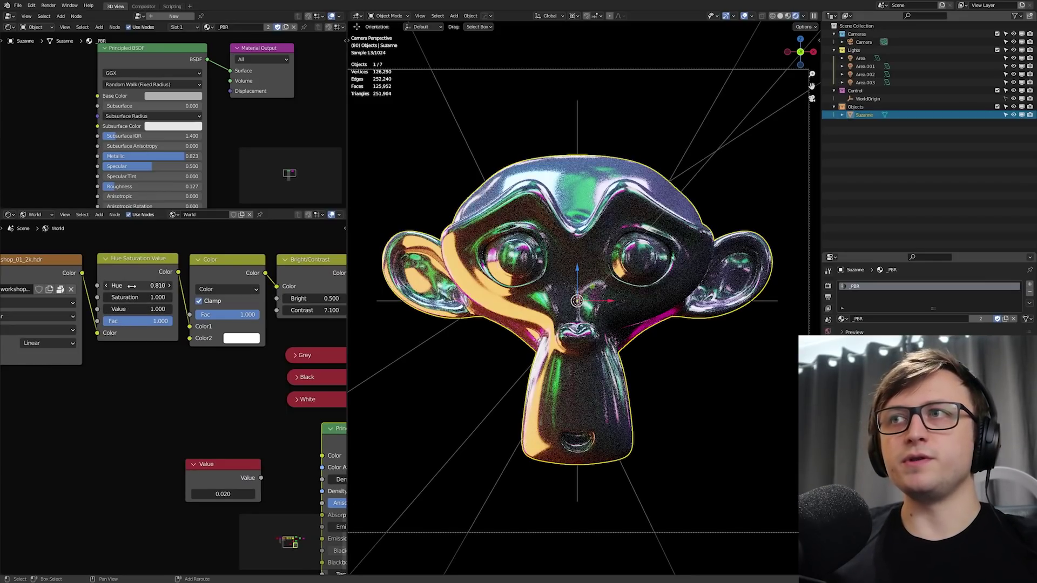
drag(131, 286, 162, 285)
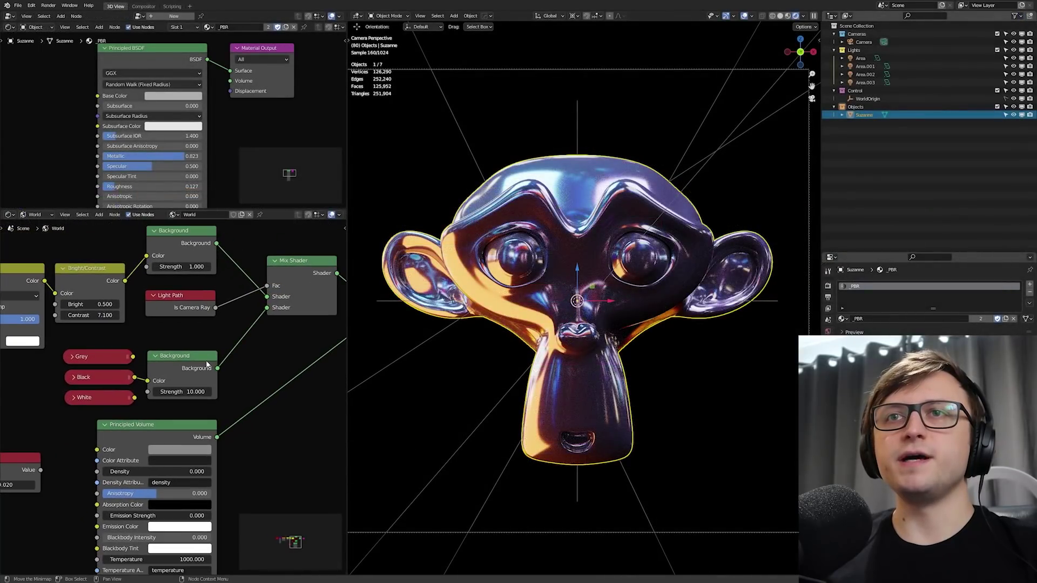
- Select the Light Path node between the two Backgrounds and reset the Bright/Contrast node's Contrast to 1.000
middle_drag(171, 388, 179, 398)
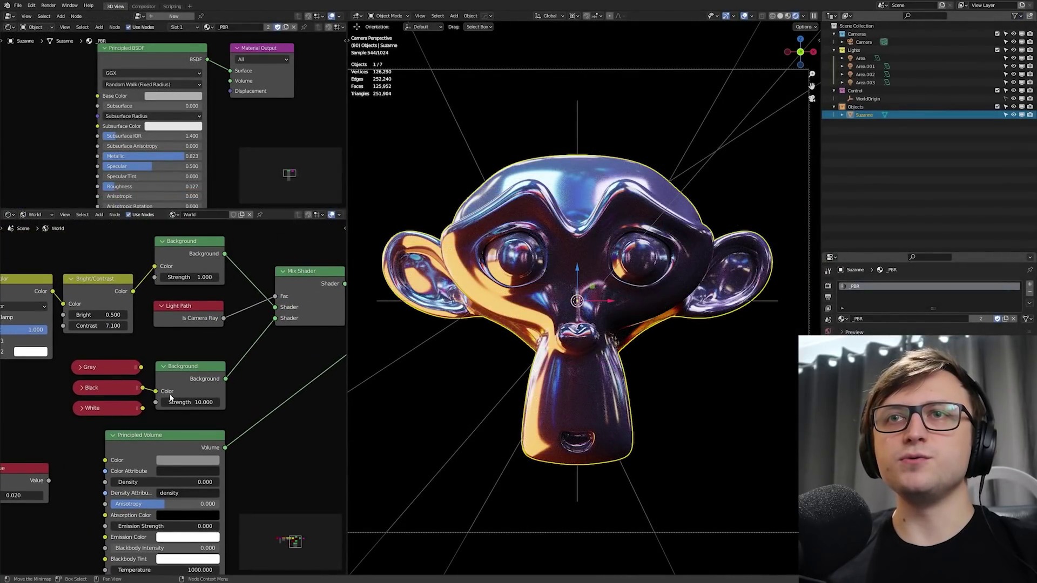
drag(138, 424, 183, 244)
click(196, 318)
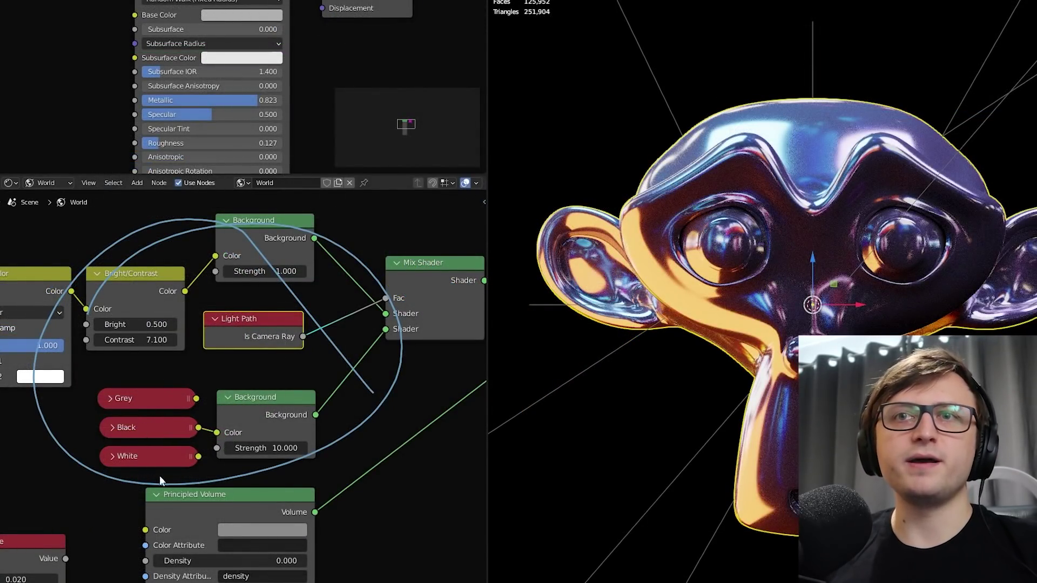
scroll(278, 427, up, 3)
scroll(254, 446, down, 2)
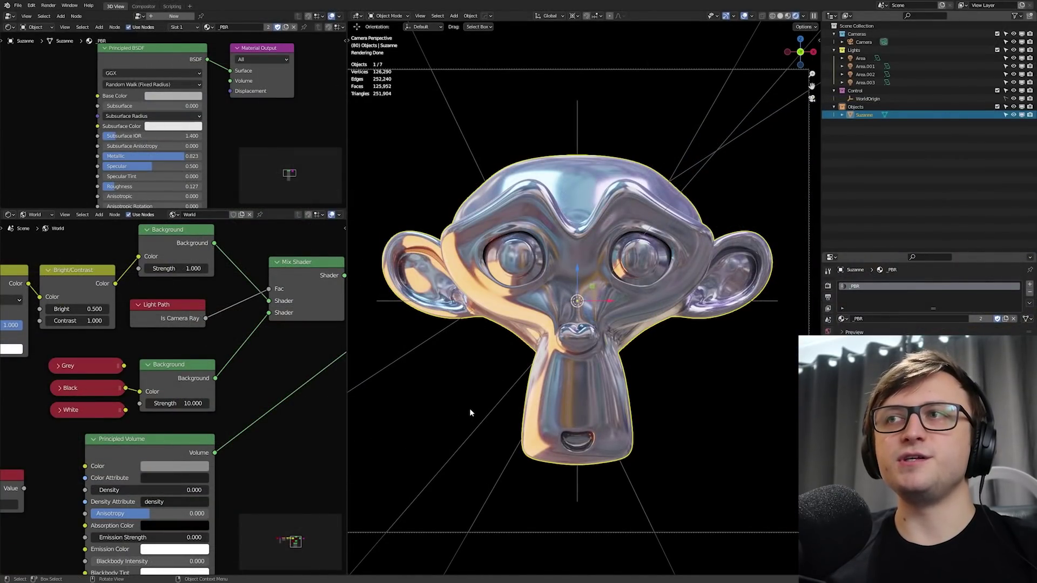
- Trackball-rotate the monkey freely to check the HDRI reflections on its surface, and cancel the rotation
key(r)
key(r)
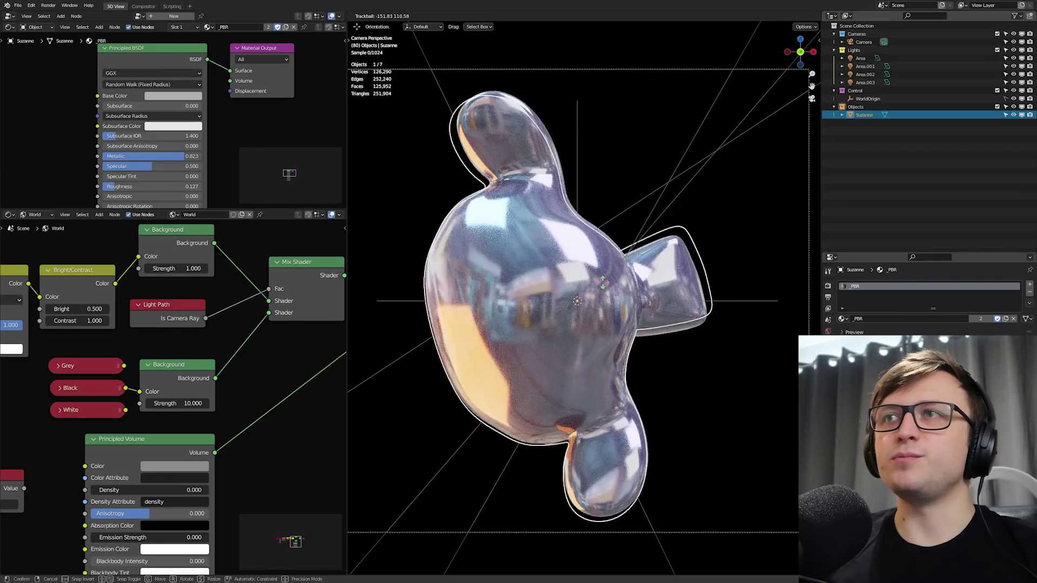
key(Escape)
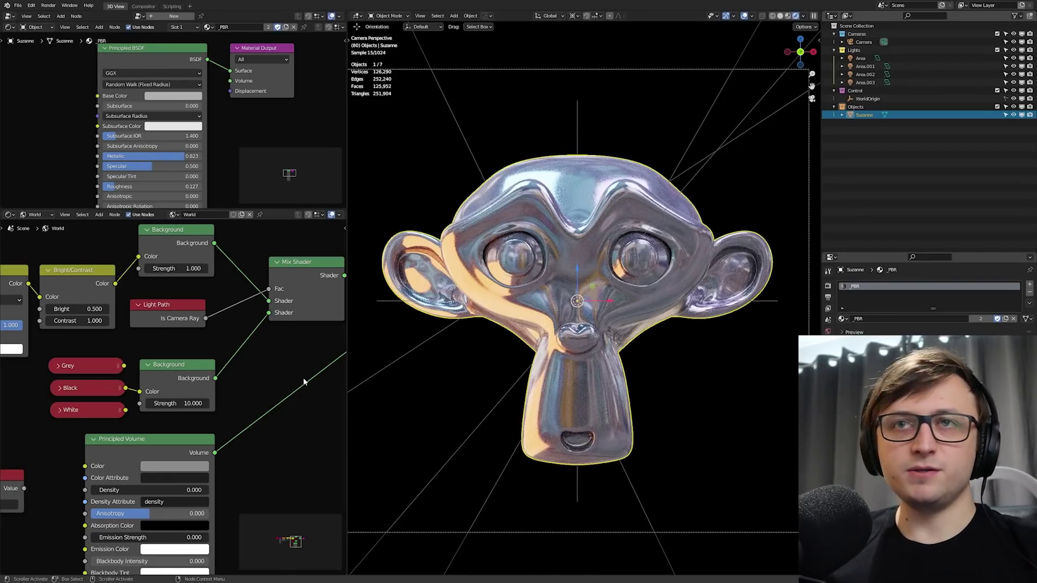
- Examine how the camera background is built by selecting the Light Path, Mix Shader, lower Background and Black nodes in turn
drag(157, 307, 164, 307)
mouse_move(254, 347)
middle_down()
mouse_move(233, 345)
mouse_move(251, 345)
middle_up()
drag(281, 292, 279, 291)
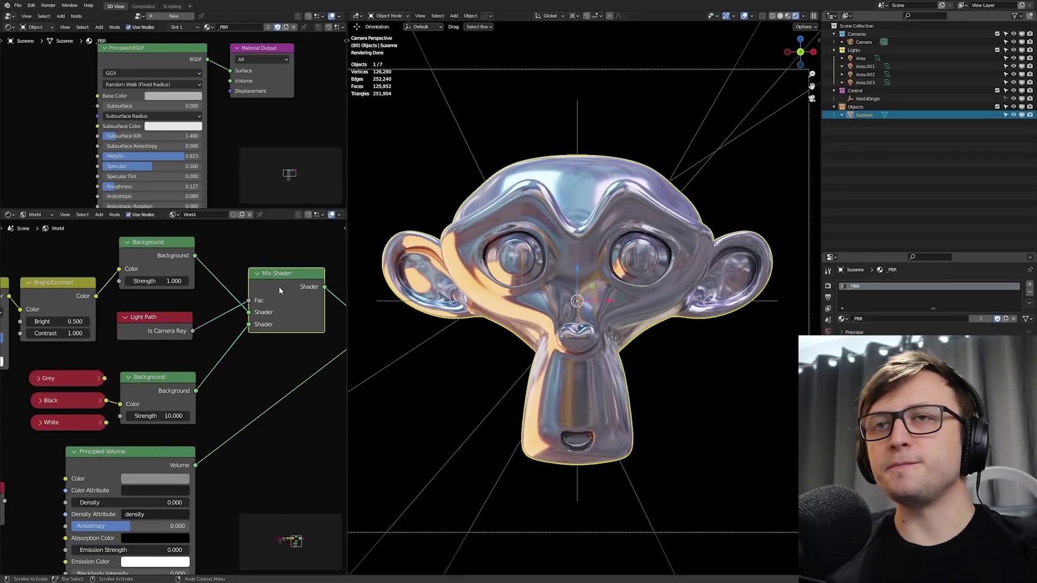
drag(153, 389, 151, 386)
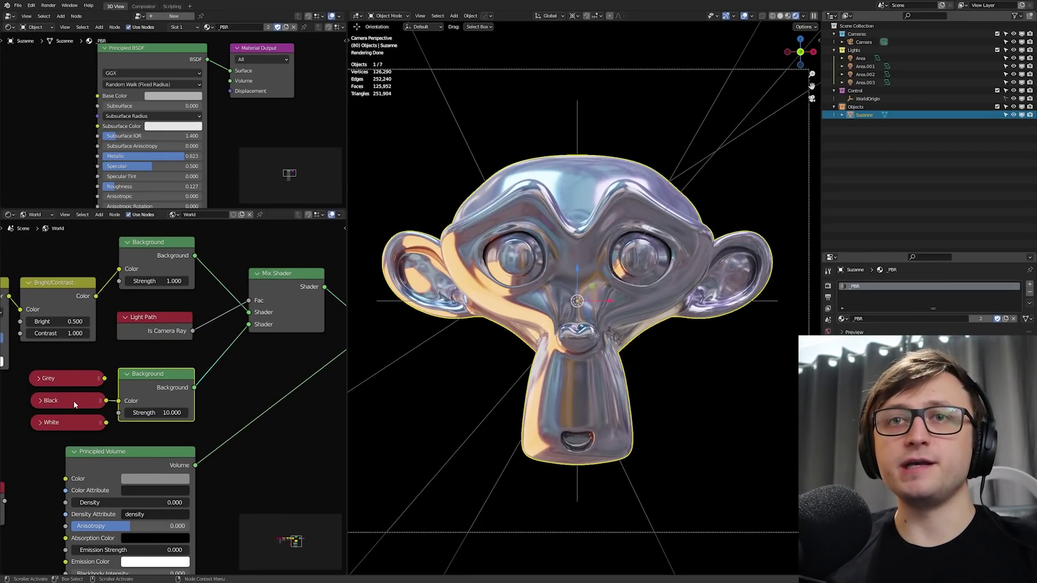
drag(75, 404, 70, 404)
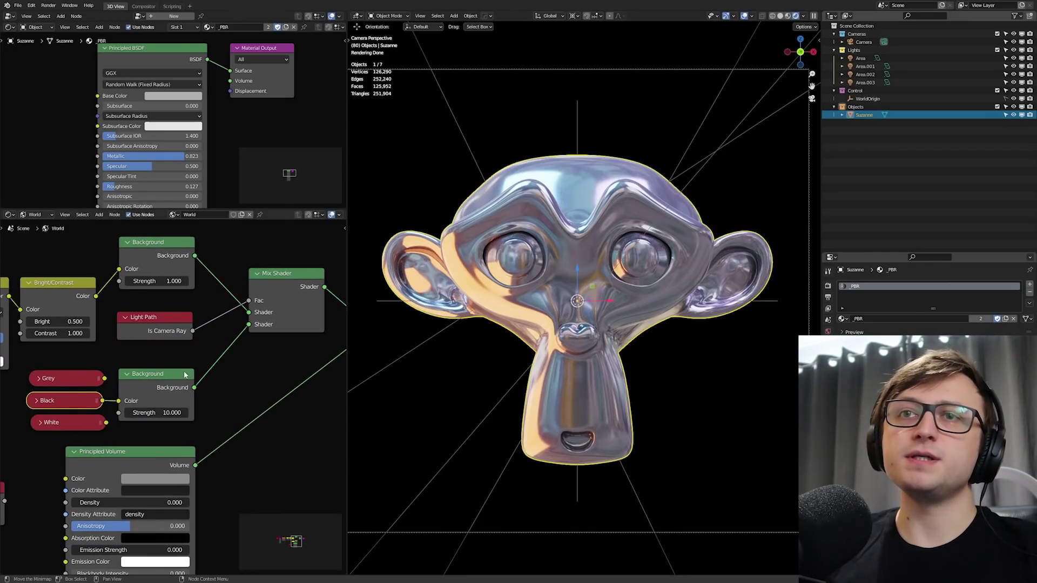
- Select the Light Path node, and line up the Grey and Black colour nodes beside the lower Background node
scroll(185, 374, up, 1)
drag(156, 321, 154, 323)
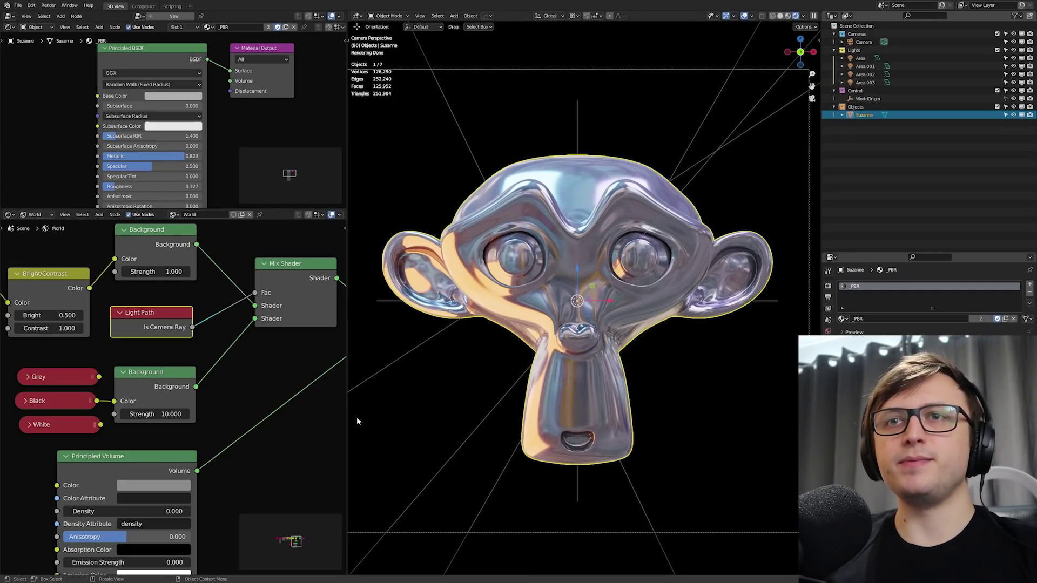
middle_drag(27, 401, 173, 362)
click(76, 370)
drag(173, 361, 143, 359)
click(58, 357)
drag(189, 383, 179, 387)
scroll(148, 403, up, 2)
middle_drag(184, 390, 128, 405)
mouse_move(160, 379)
mouse_down()
mouse_move(151, 349)
mouse_move(171, 372)
mouse_up()
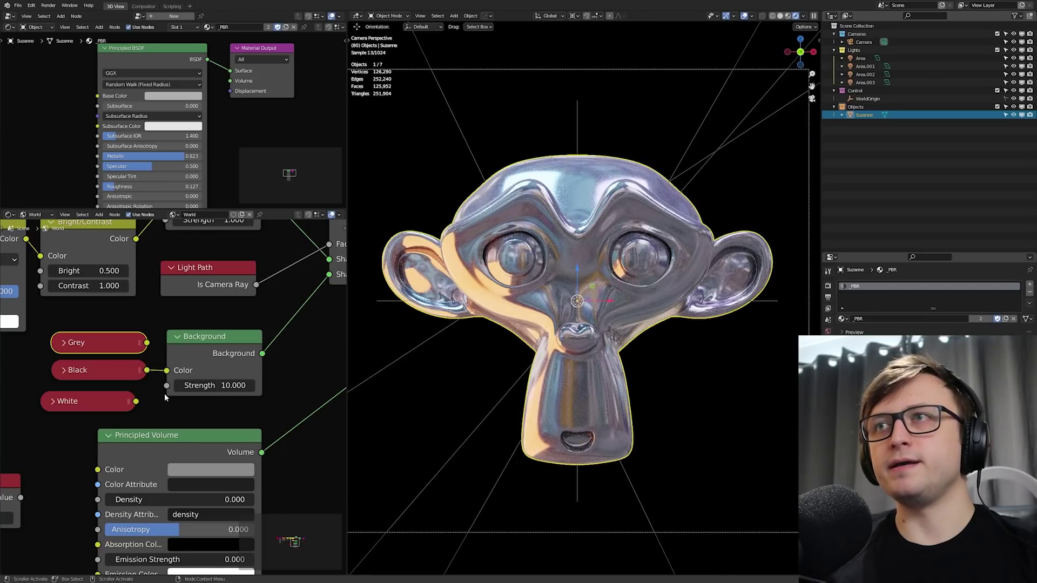
- Connect the White colour node to the lower Background's Color input and line it up below Black
click(145, 402)
drag(167, 373, 166, 371)
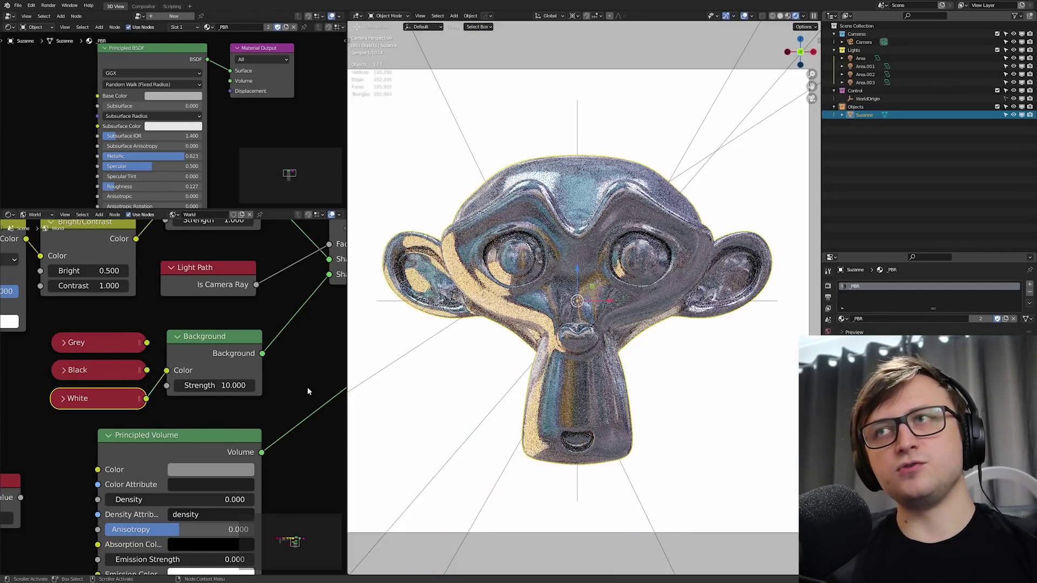
key(r)
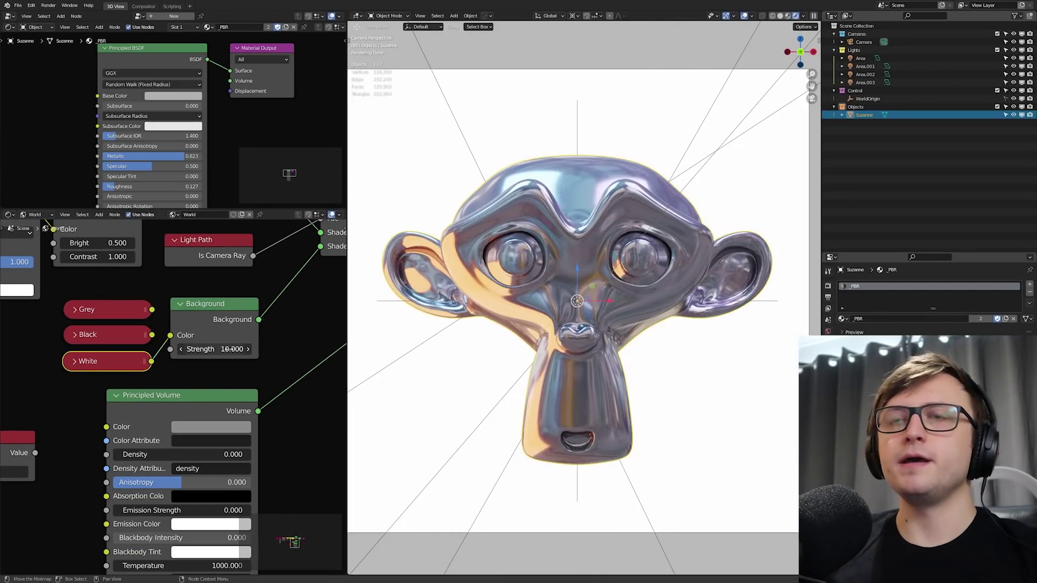
- Try different Strength values for the lower Background, starting with 1.100, and undo each change
drag(230, 349, 199, 349)
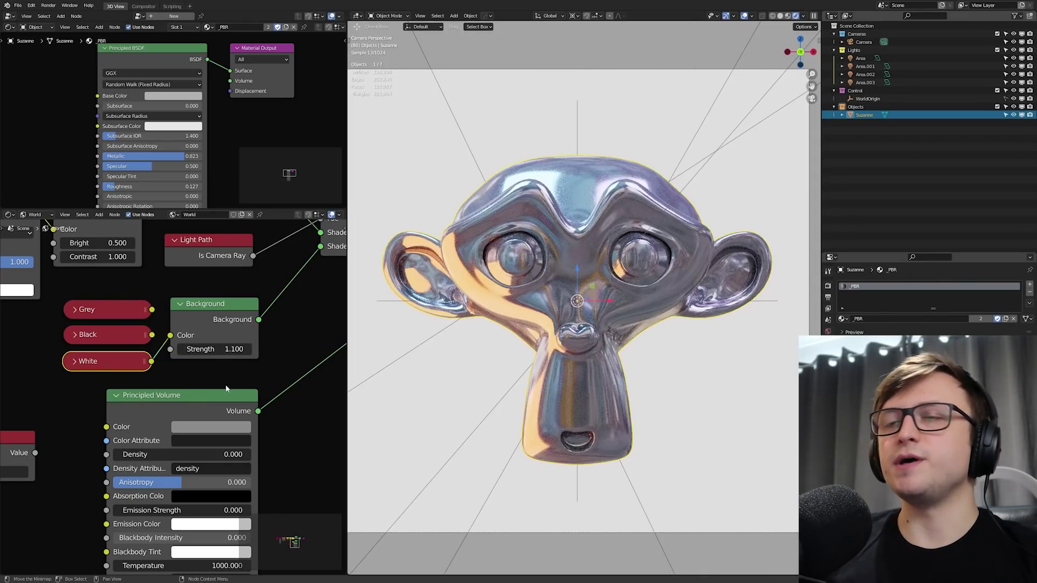
key(ctrl+z)
middle_drag(275, 384, 271, 328)
drag(211, 292, 243, 293)
key(ctrl+z)
- Reconnect the Black colour node to the lower Background's Color input
scroll(178, 313, down, 8)
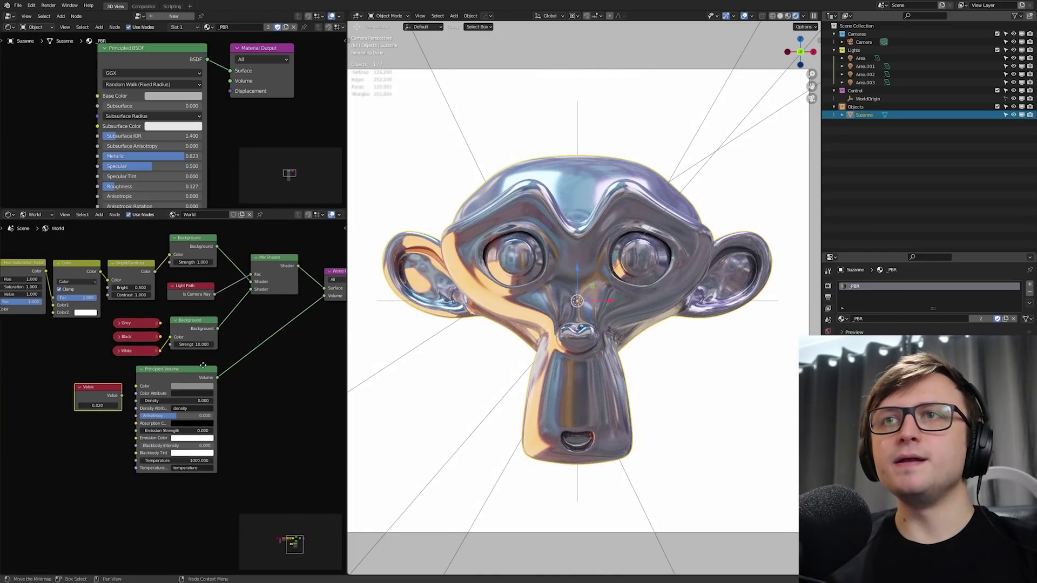
scroll(153, 400, up, 2)
middle_drag(196, 380, 253, 399)
scroll(153, 399, up, 3)
scroll(196, 344, up, 3)
drag(186, 301, 204, 300)
- Connect the Value node set to 0.020 to the Principled Volume's Density input
middle_drag(166, 380, 157, 324)
scroll(157, 324, down, 2)
scroll(130, 364, up, 1)
drag(114, 349, 100, 345)
middle_drag(118, 367, 104, 380)
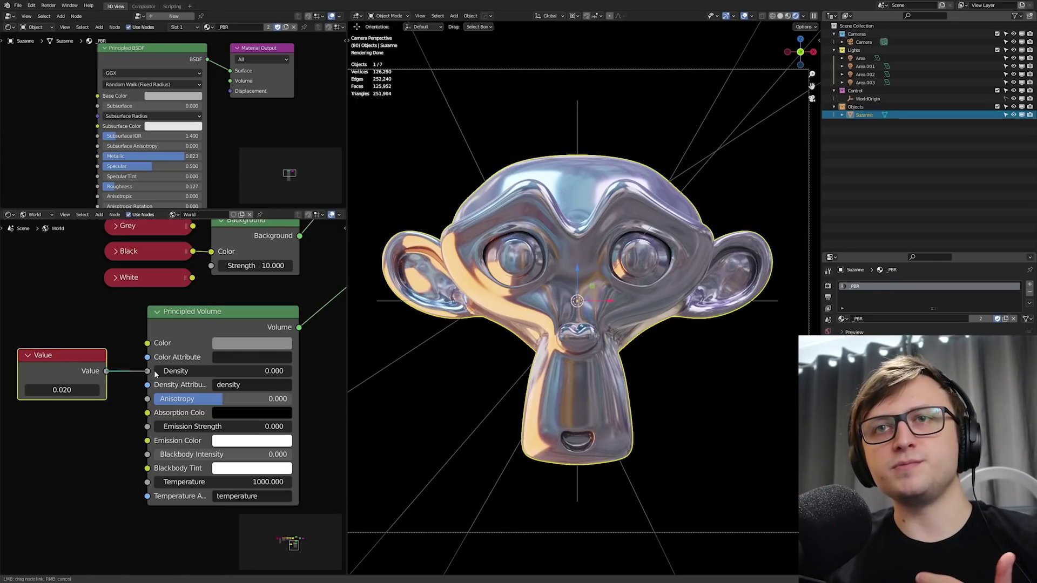
drag(154, 371, 125, 360)
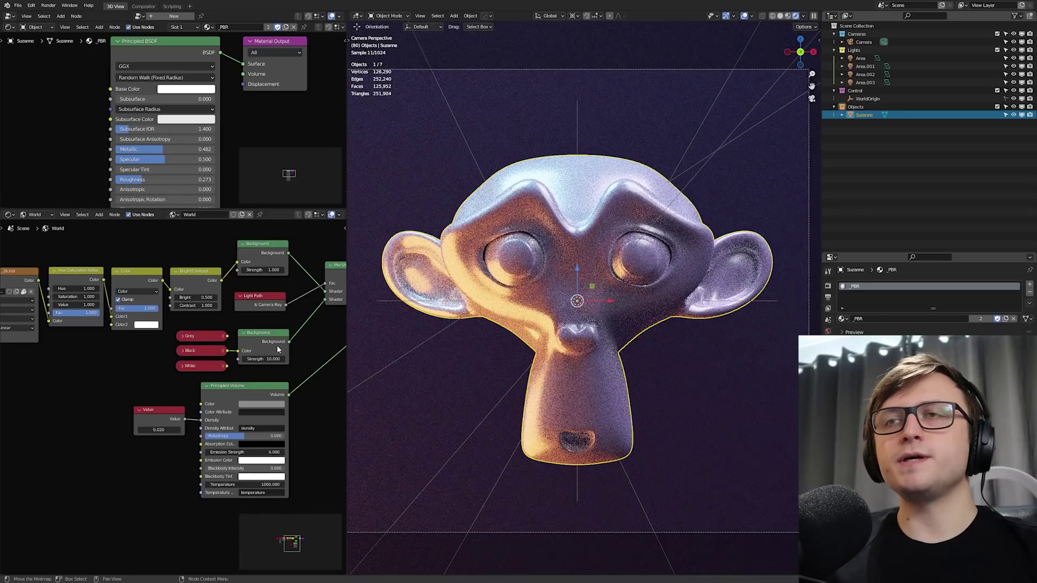
- Maximize the World node editor, frame the entire node tree to review it, and return to the normal layout
key(ctrl+space)
key(Home)
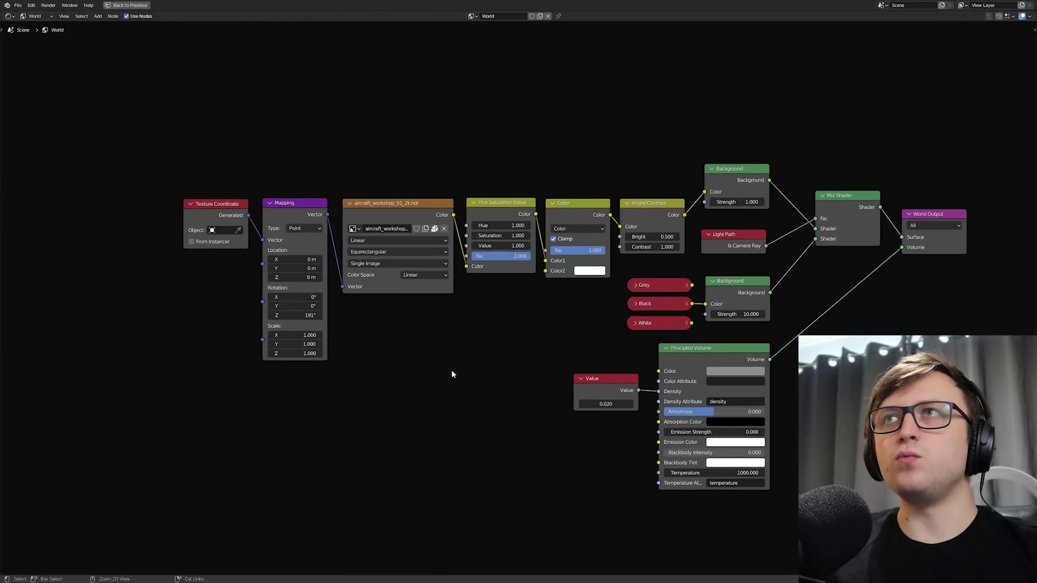
scroll(475, 321, up, 2)
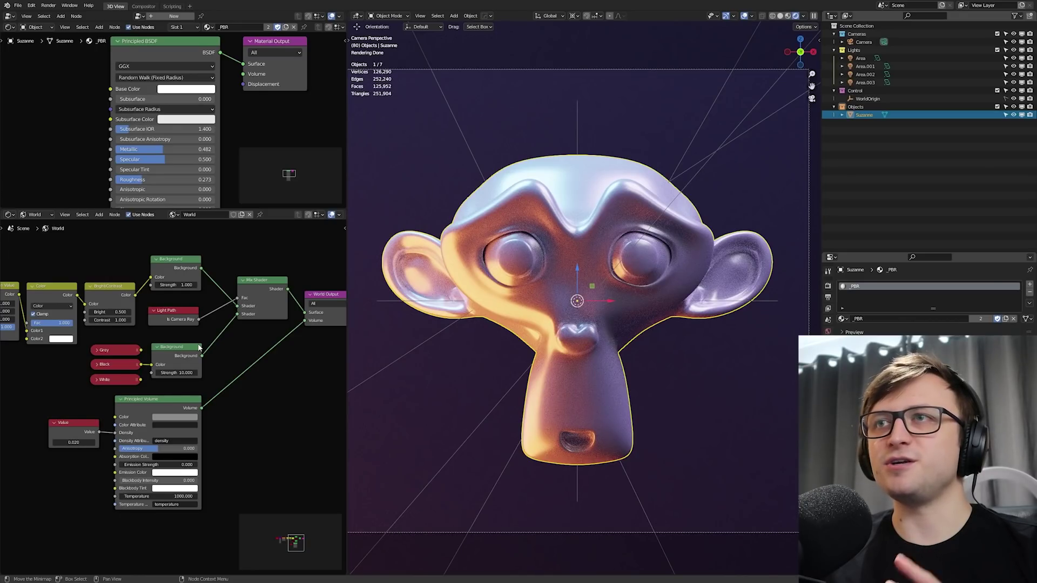
scroll(199, 351, down, 2)
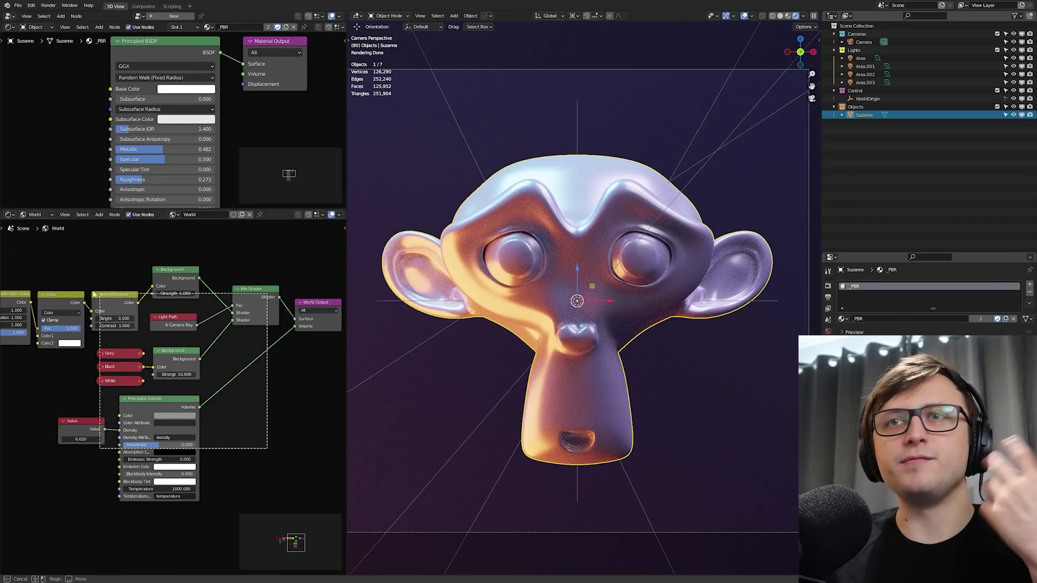
- Enlarge the material node editor by collapsing the World editor below it, and open the list of available materials for Suzanne
drag(295, 209, 286, 571)
middle_drag(282, 430, 273, 364)
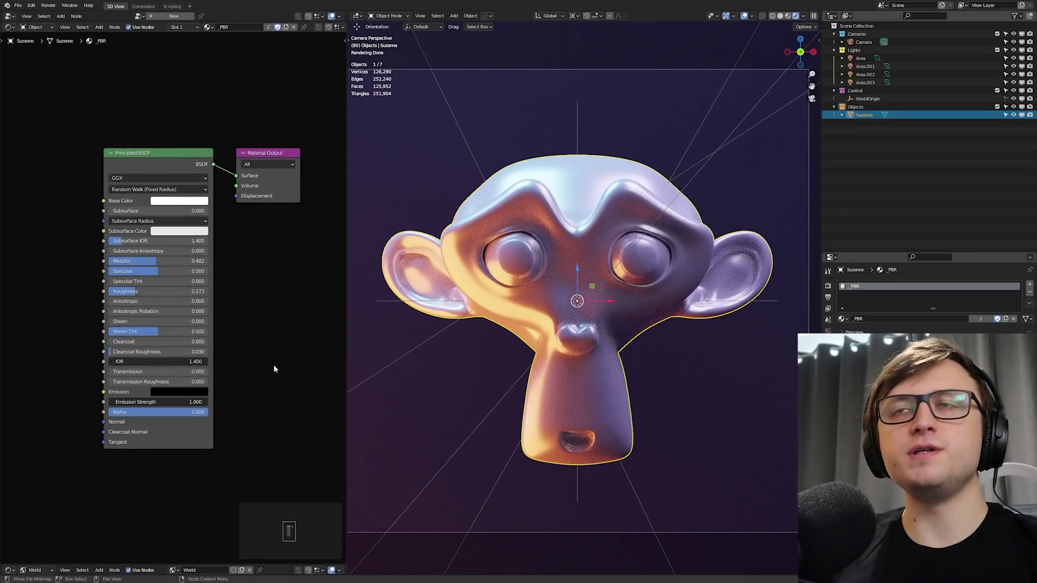
scroll(266, 362, up, 2)
scroll(249, 373, down, 2)
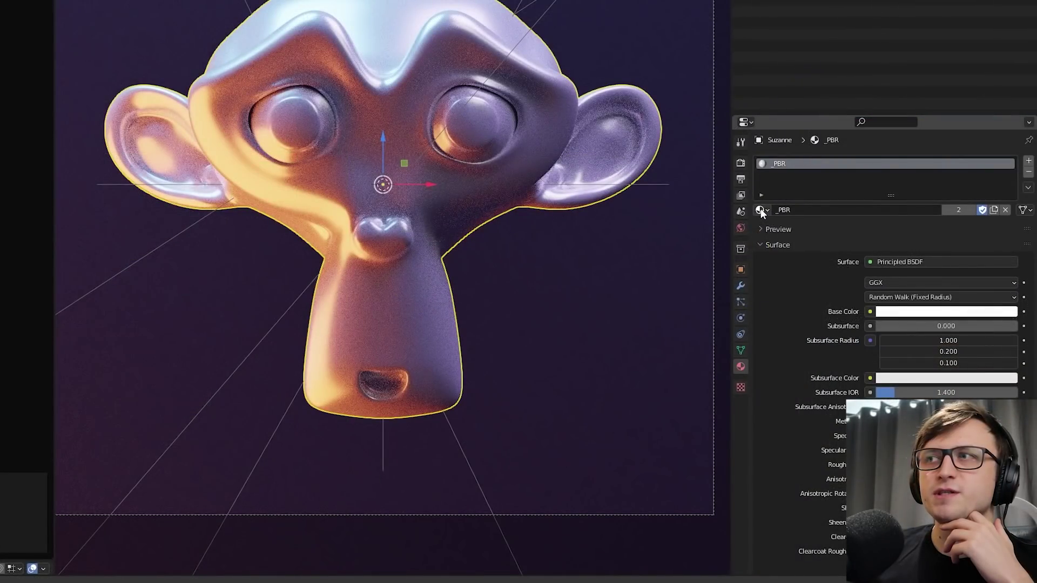
click(761, 210)
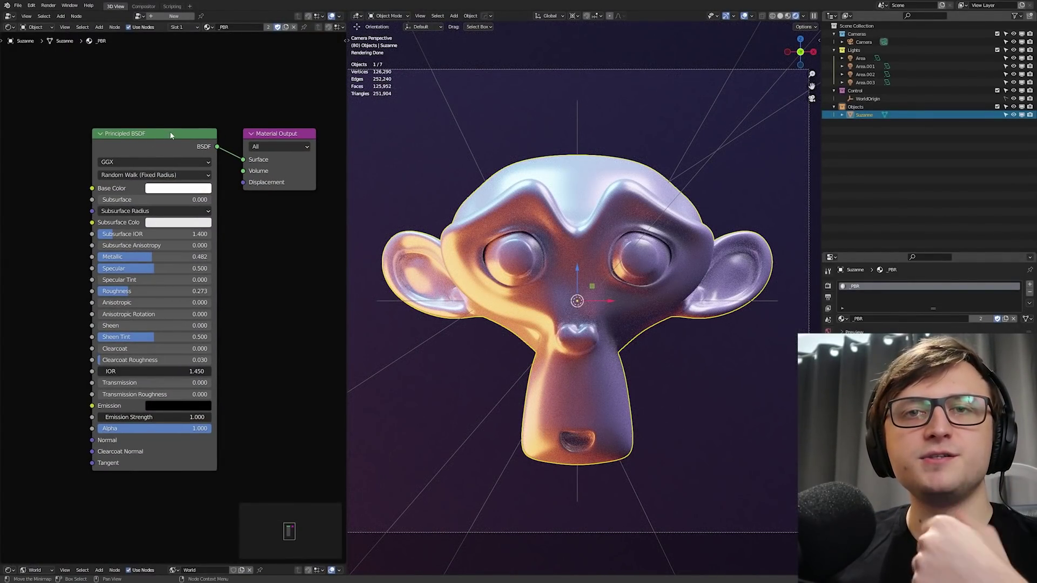
- Start a new file from the startup scene without saving the current changes
click(18, 5)
mouse_move(54, 14)
click(108, 15)
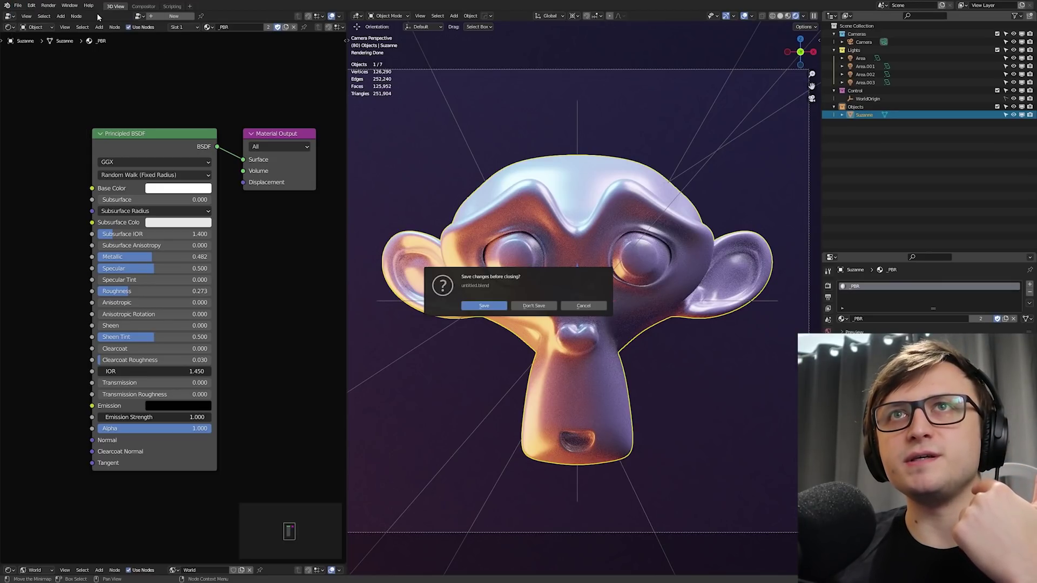
click(546, 303)
click(514, 328)
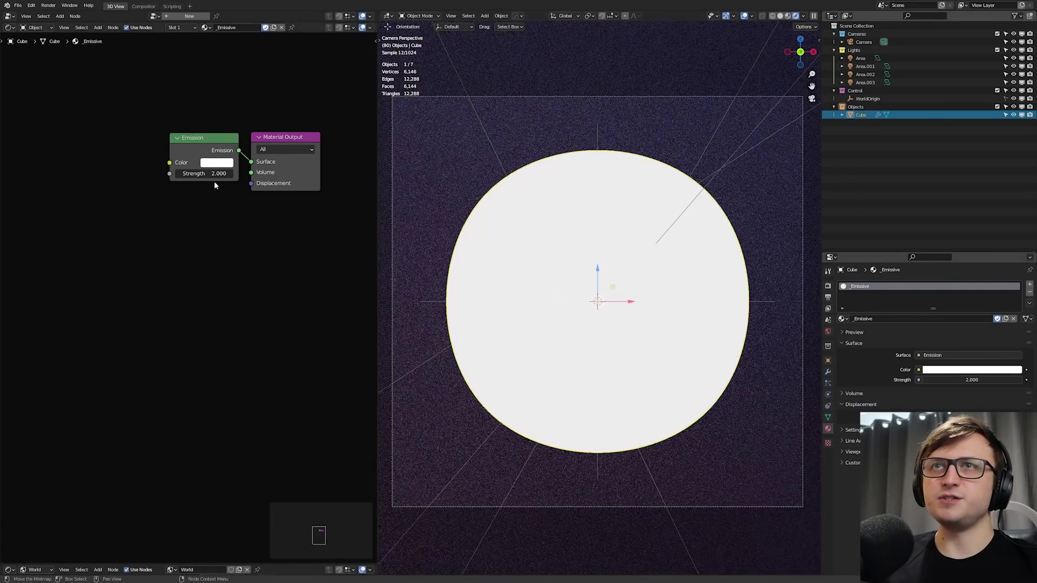
- Nudge the Emission node slightly and assign the _Matcap material to the cube
mouse_move(211, 142)
mouse_down()
mouse_move(185, 142)
mouse_move(212, 145)
mouse_up()
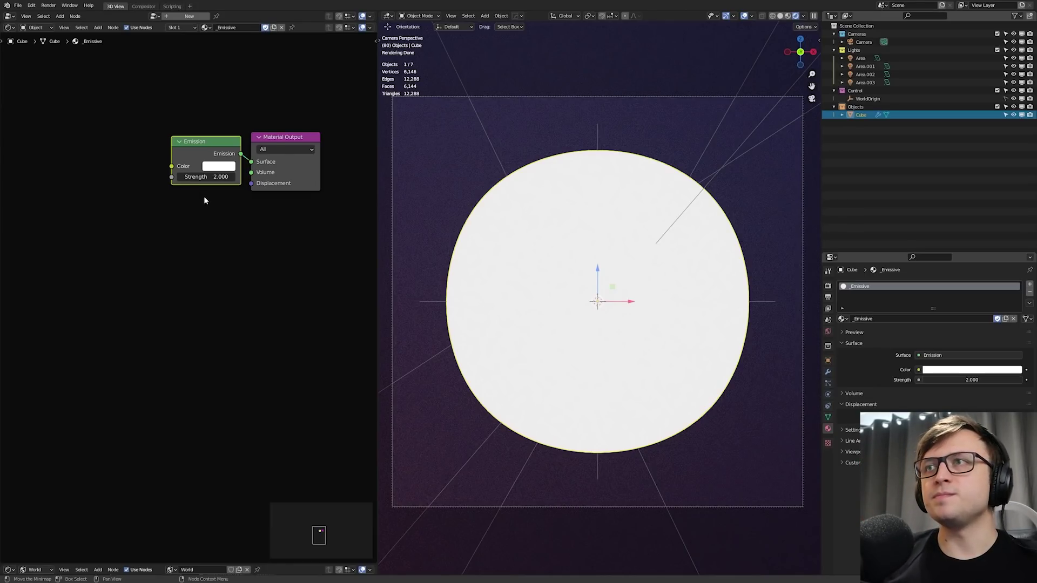
click(842, 318)
click(859, 340)
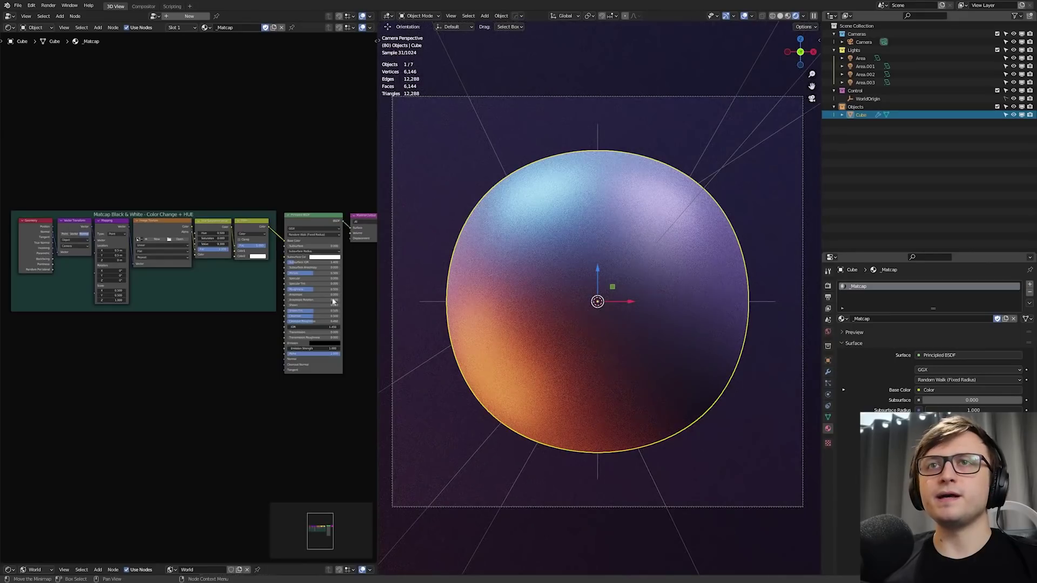
- Switch the viewport to Solid shading with MatCap lighting and choose the vertical black-and-white stripe matcap
key(z)
click(766, 86)
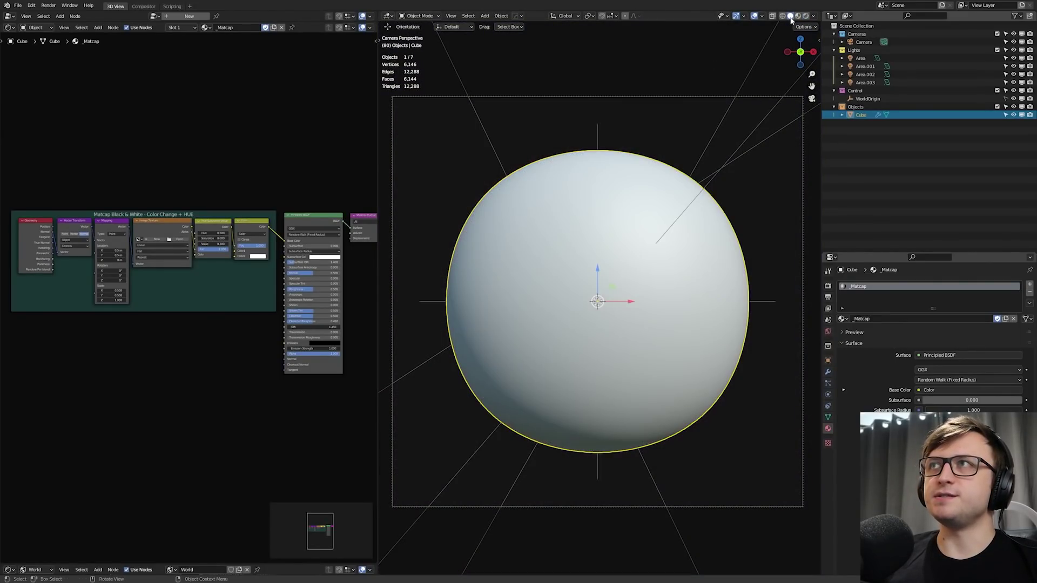
click(814, 16)
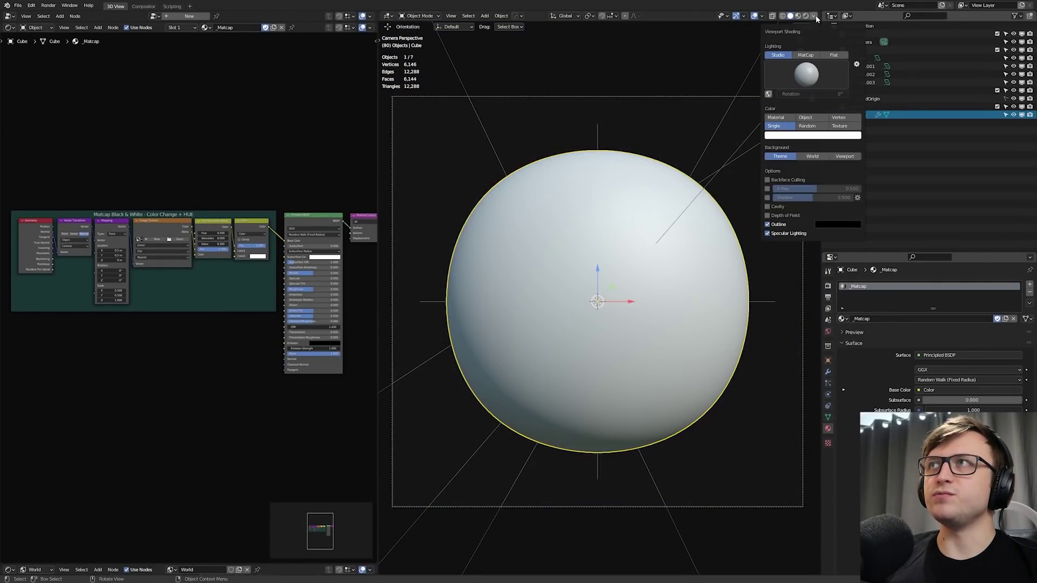
click(812, 56)
click(806, 74)
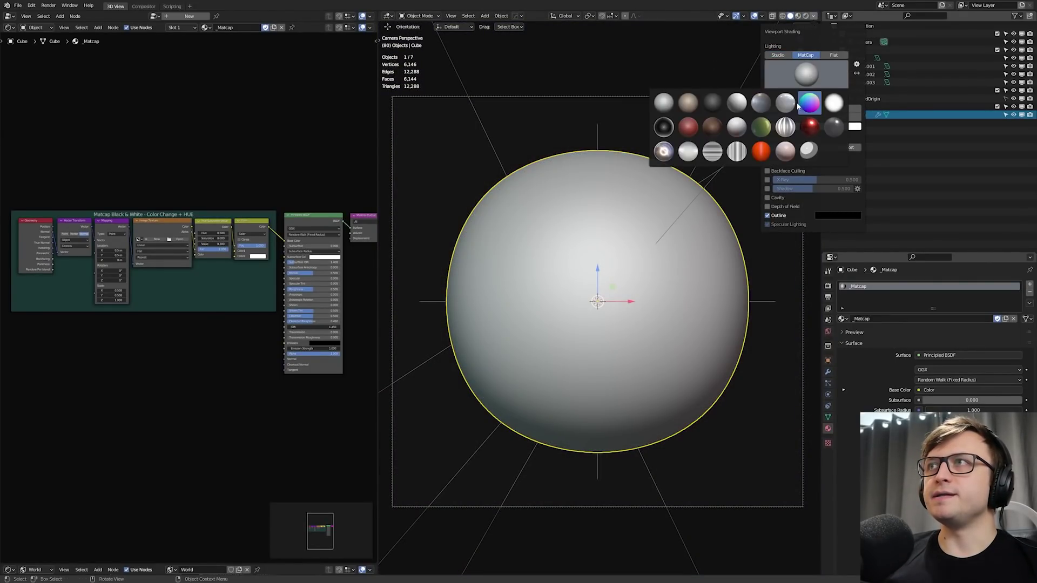
click(743, 161)
middle_drag(656, 270, 618, 305)
scroll(567, 297, up, 3)
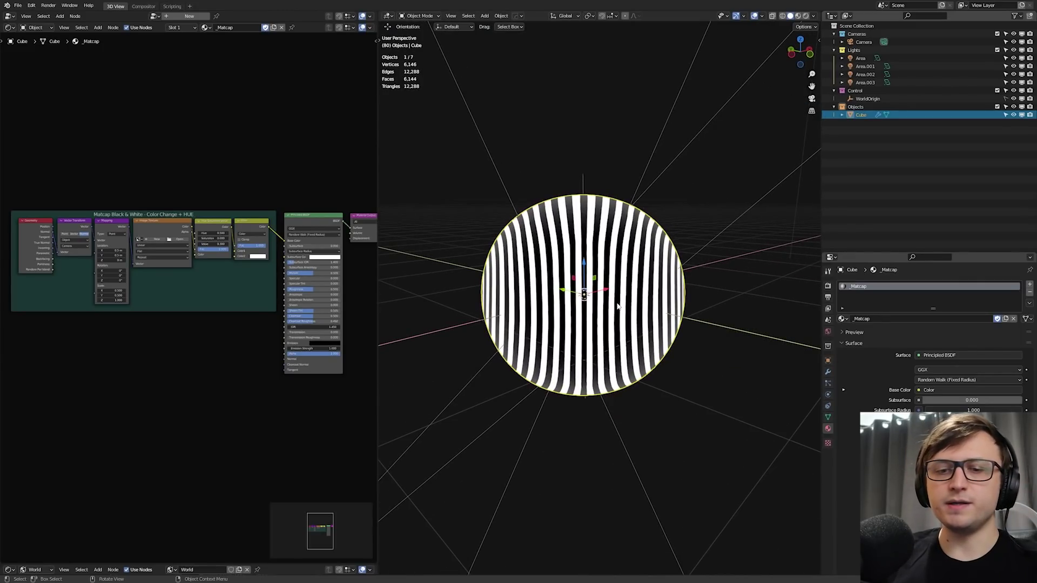
- Delete the cube and add a sphere, showing it with the _Matcap material in rendered shading
key(Delete)
key(shift+a)
click(667, 336)
middle_drag(608, 292, 604, 386)
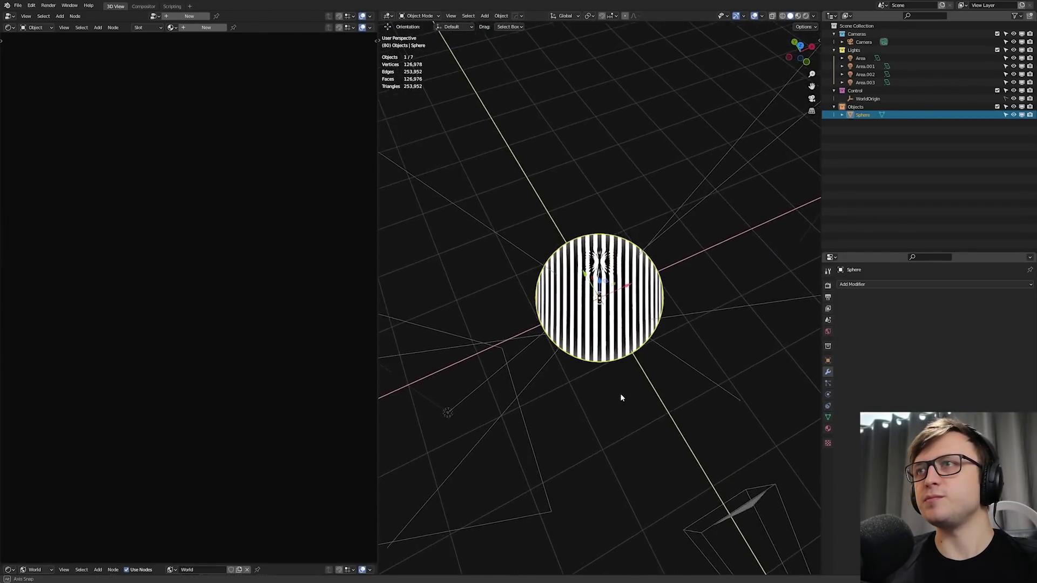
ctrl+middle_drag(600, 243, 594, 173)
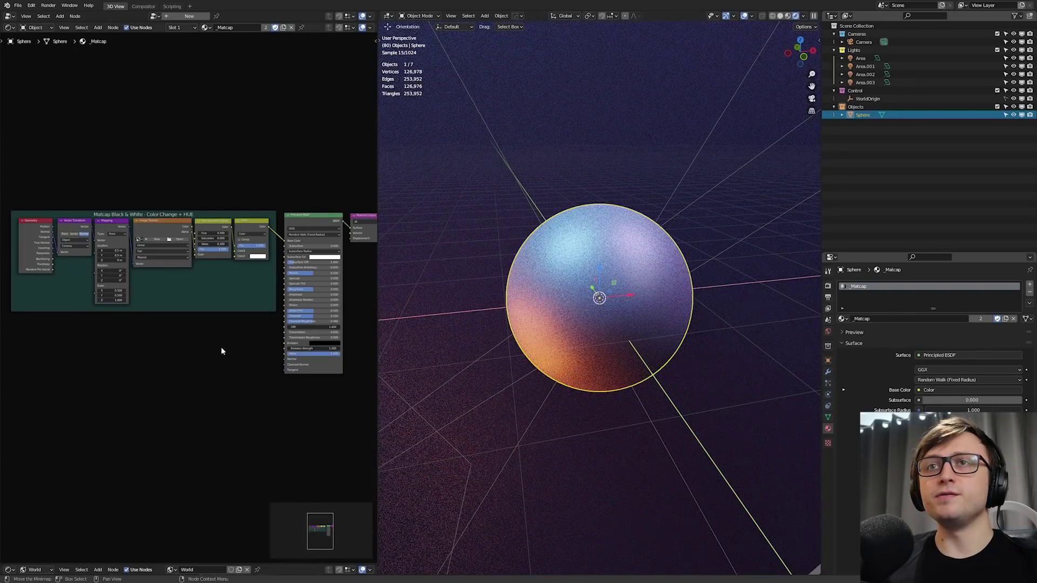
- Load the existing aircraft_workshop HDRI into the Image Texture node of the Matcap Black & White frame
scroll(223, 333, up, 3)
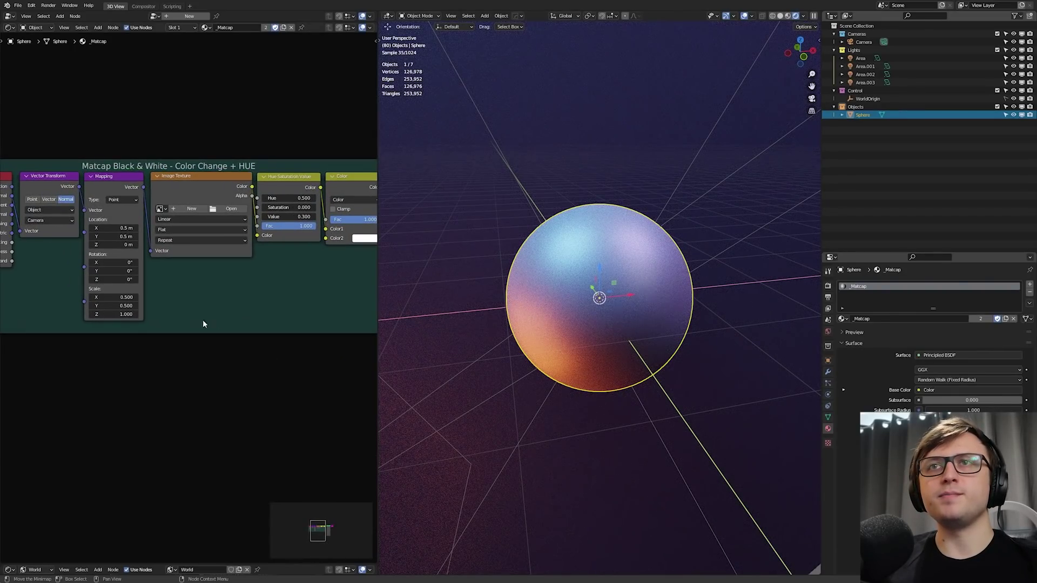
middle_drag(194, 323, 272, 345)
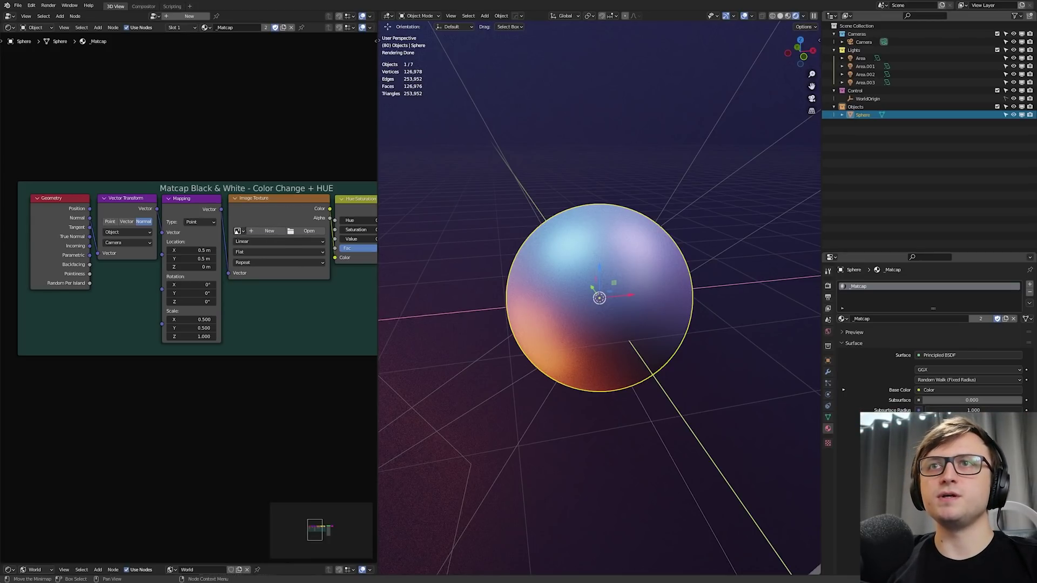
click(239, 231)
click(264, 243)
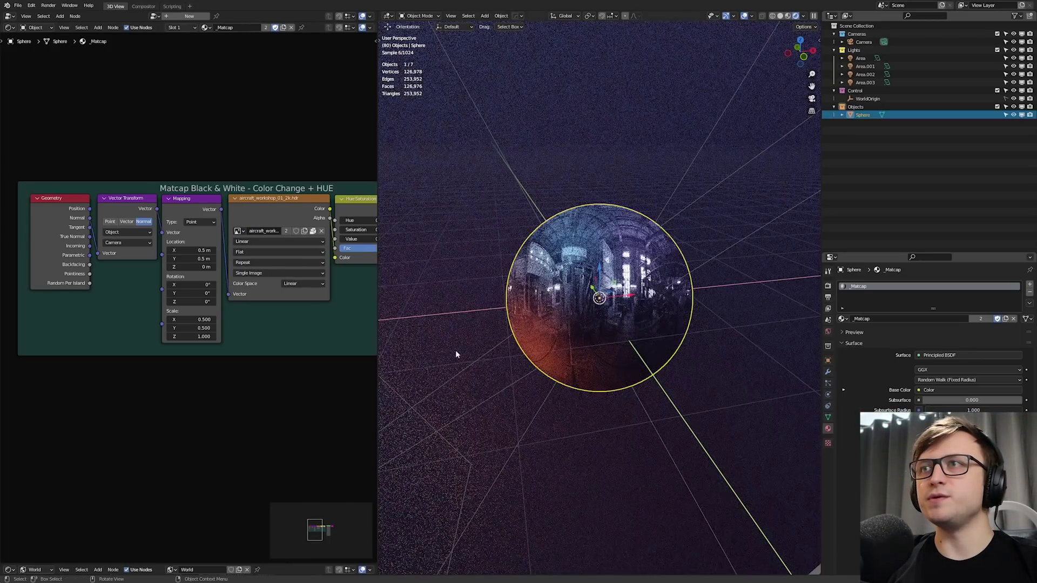
- Examine the matcap image on the sphere from several angles, along with the material's colour and Principled BSDF nodes
middle_drag(458, 352, 558, 326)
middle_drag(718, 350, 555, 391)
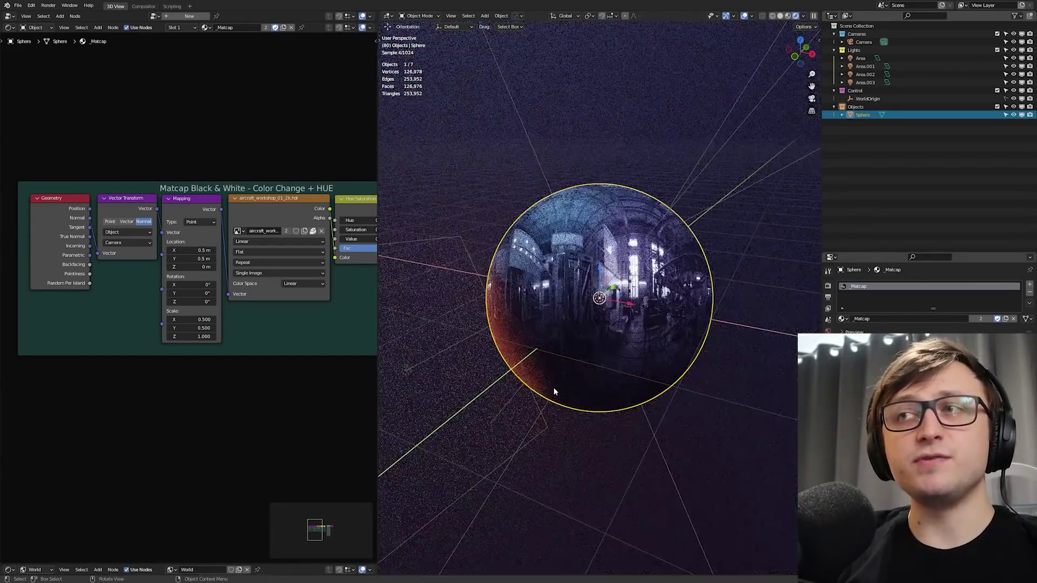
scroll(554, 390, down, 2)
scroll(555, 389, down, 3)
scroll(546, 416, up, 3)
middle_drag(532, 370, 582, 283)
middle_drag(346, 294, 184, 288)
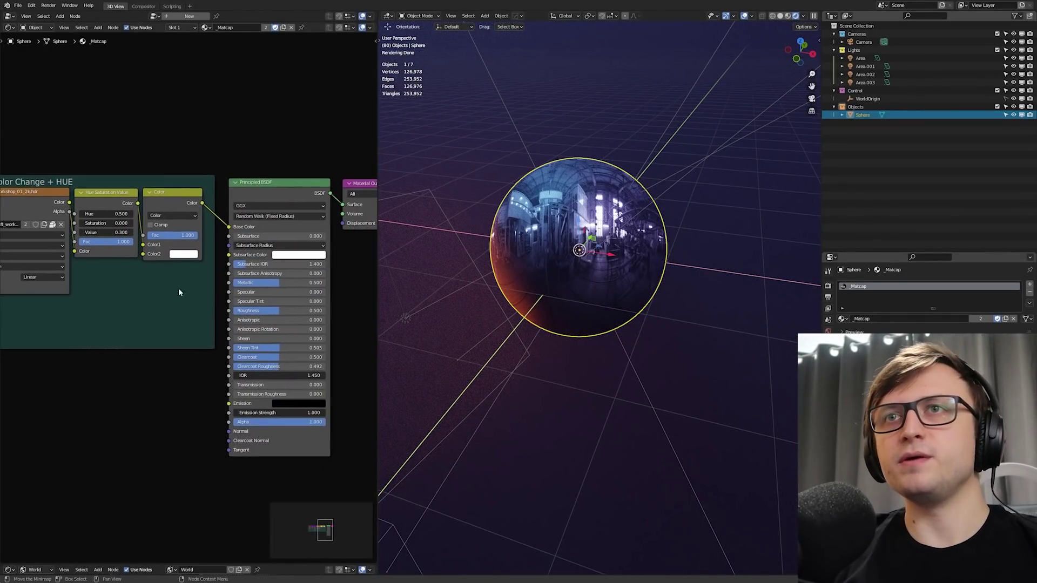
scroll(201, 295, down, 2)
shift+middle_drag(493, 282, 533, 305)
key(KP_Decimal)
scroll(708, 342, down, 2)
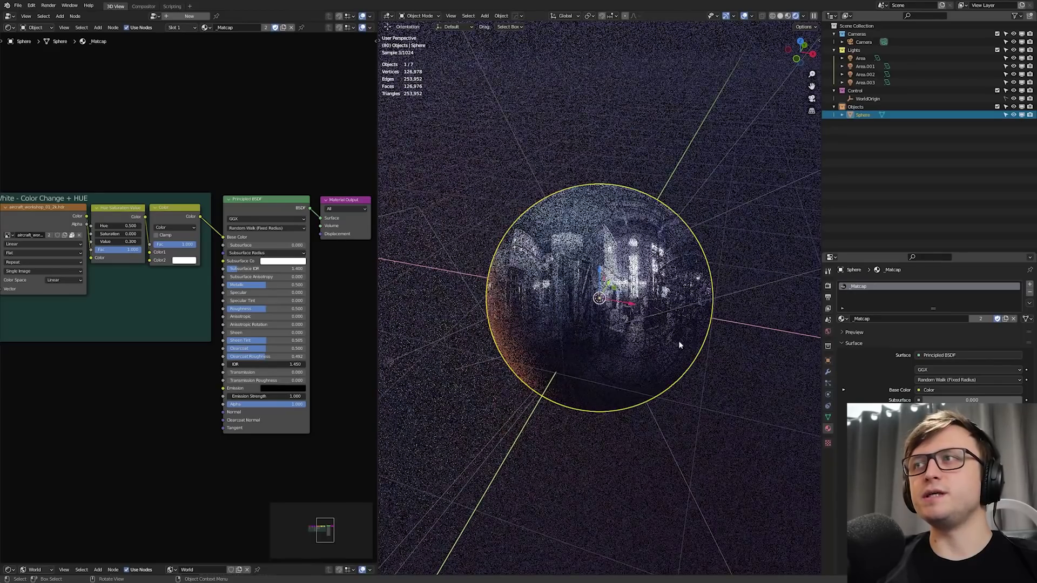
- Switch the sphere's material to _PBR and deselect the sphere
click(843, 318)
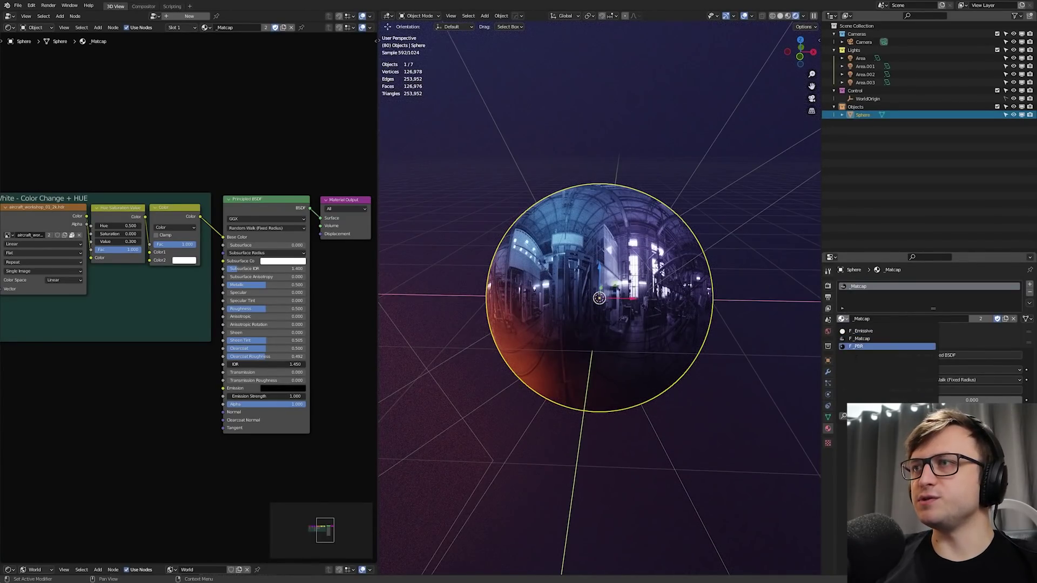
click(864, 346)
scroll(244, 306, up, 1)
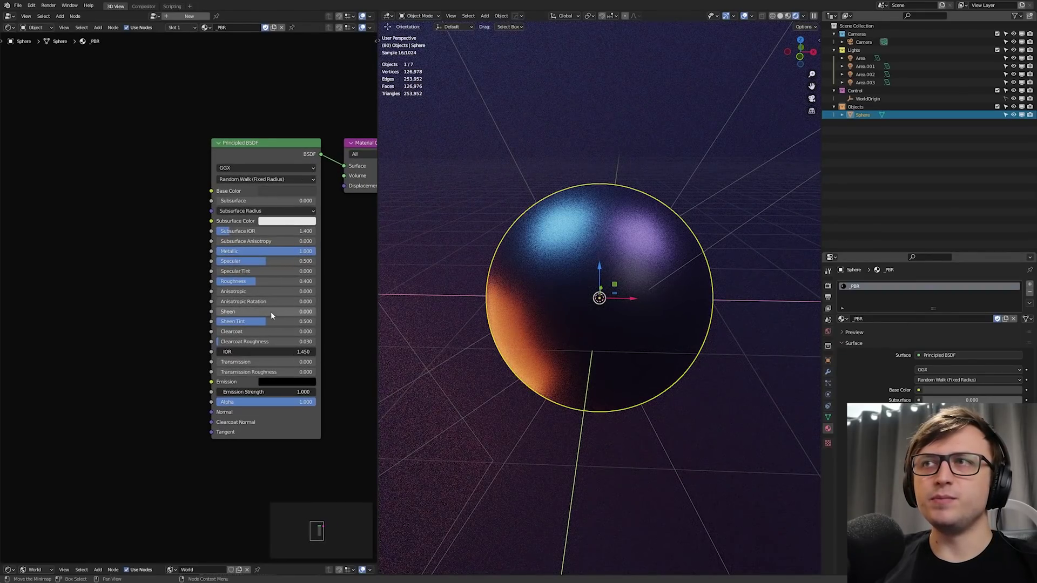
key(alt+a)
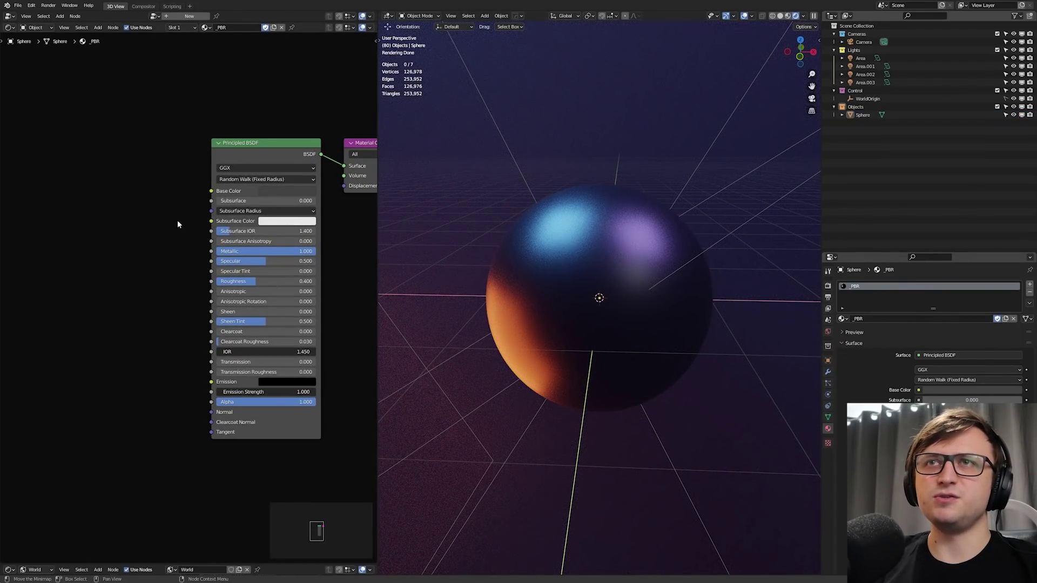
- Narrow the node editor to widen the 3D viewport, and frame the _PBR material's whole node tree
middle_drag(286, 369, 269, 315)
scroll(270, 315, up, 1)
drag(194, 358, 180, 313)
key(Home)
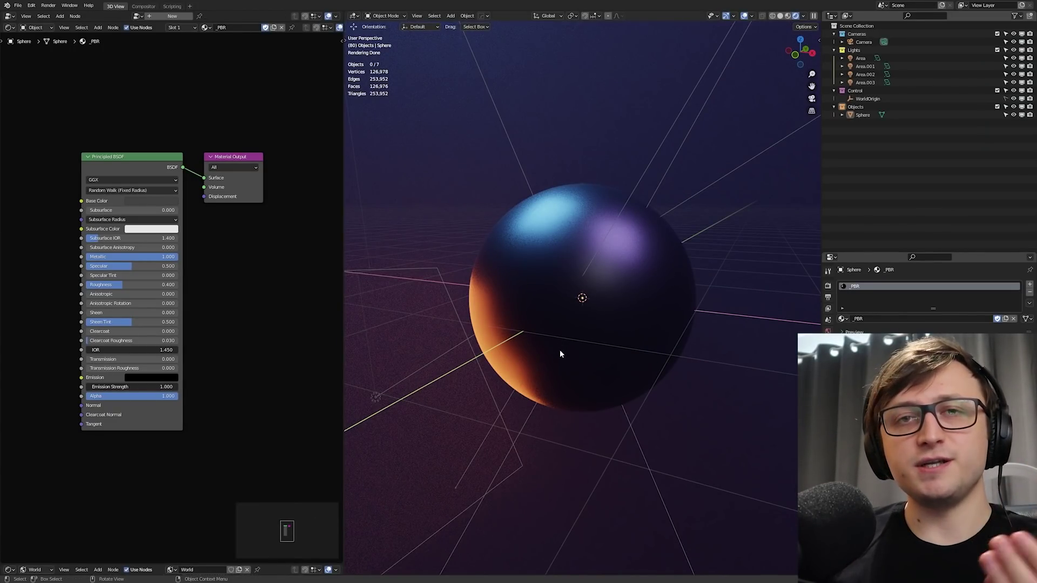
drag(342, 571, 362, 516)
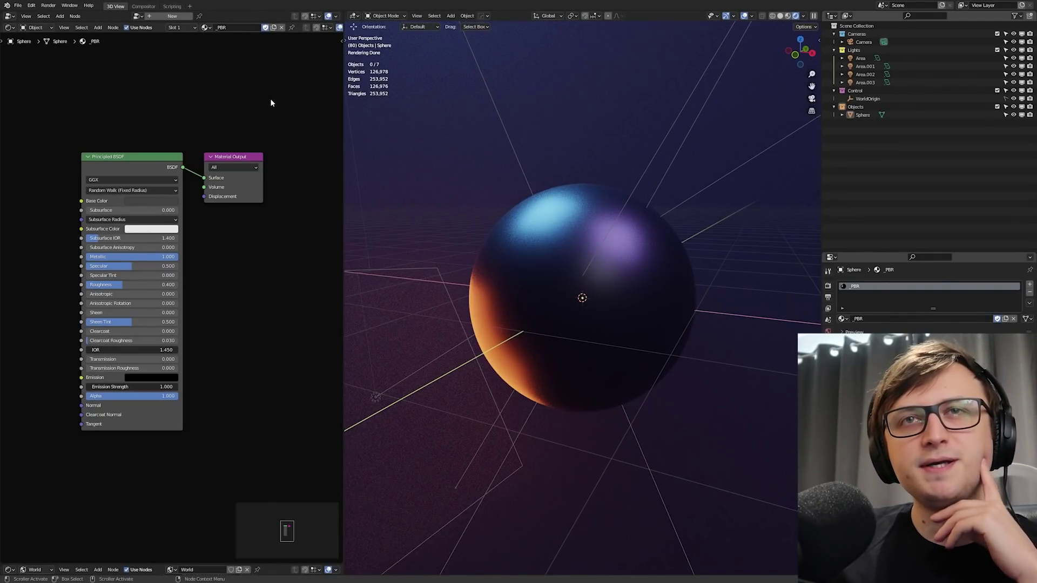
- Show the Compositor workspace at the top level of its compositing node tree, outside the open node group
click(143, 6)
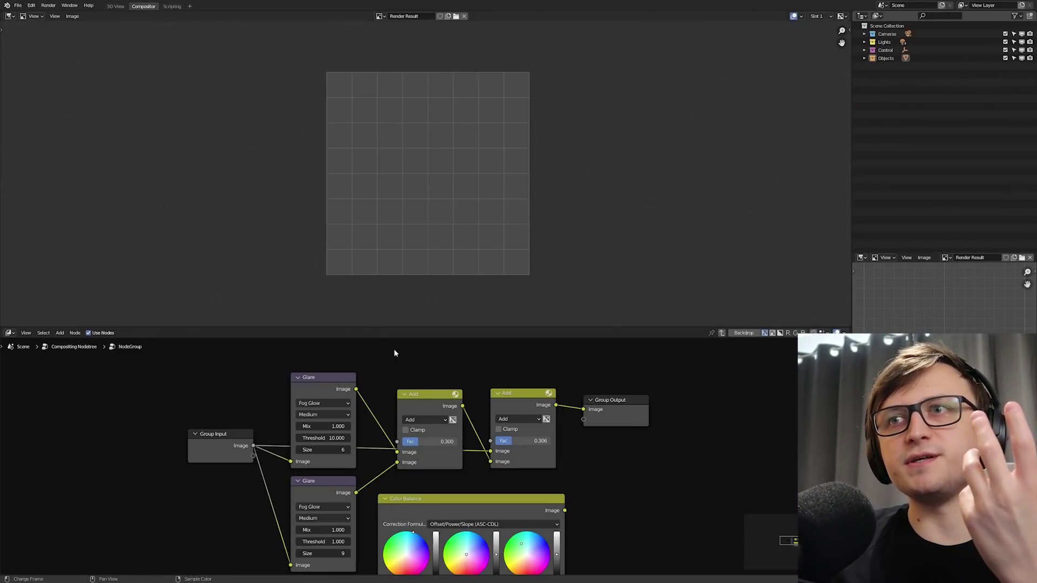
key(Tab)
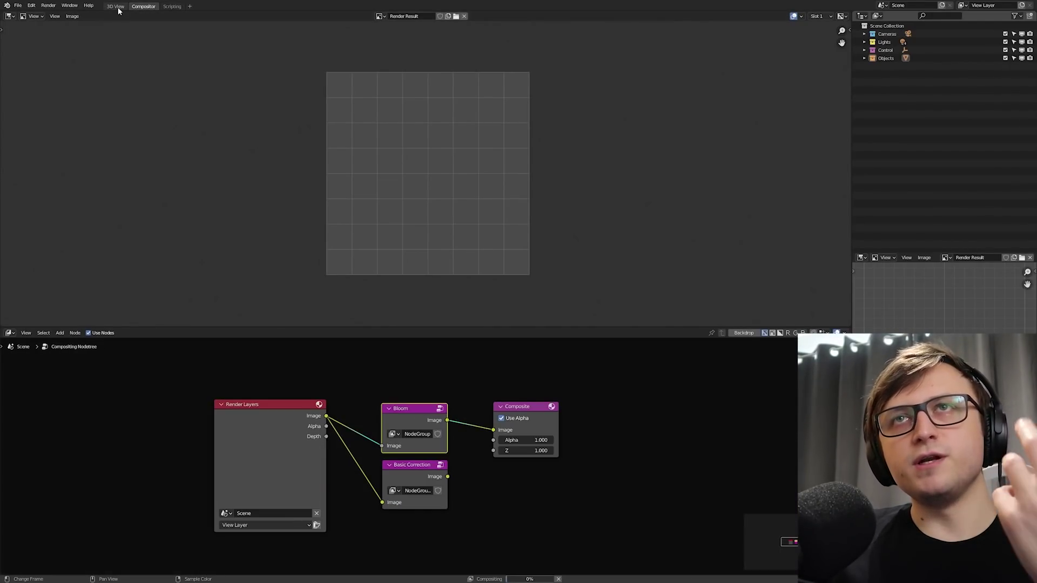
click(122, 6)
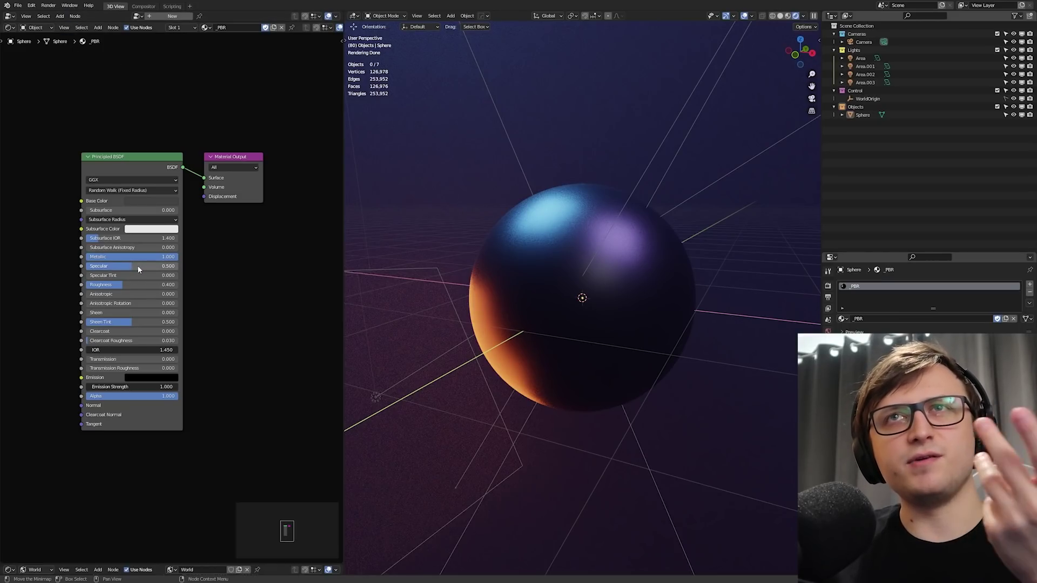
click(143, 6)
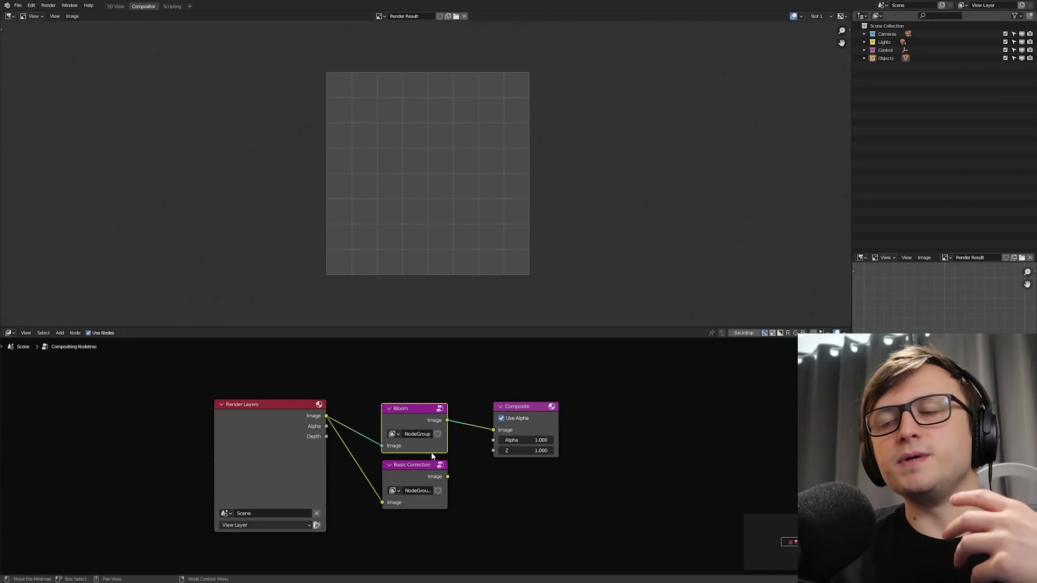
- Open the Bloom node group to examine its Glare and Add nodes, and return to the main compositing tree
click(419, 502)
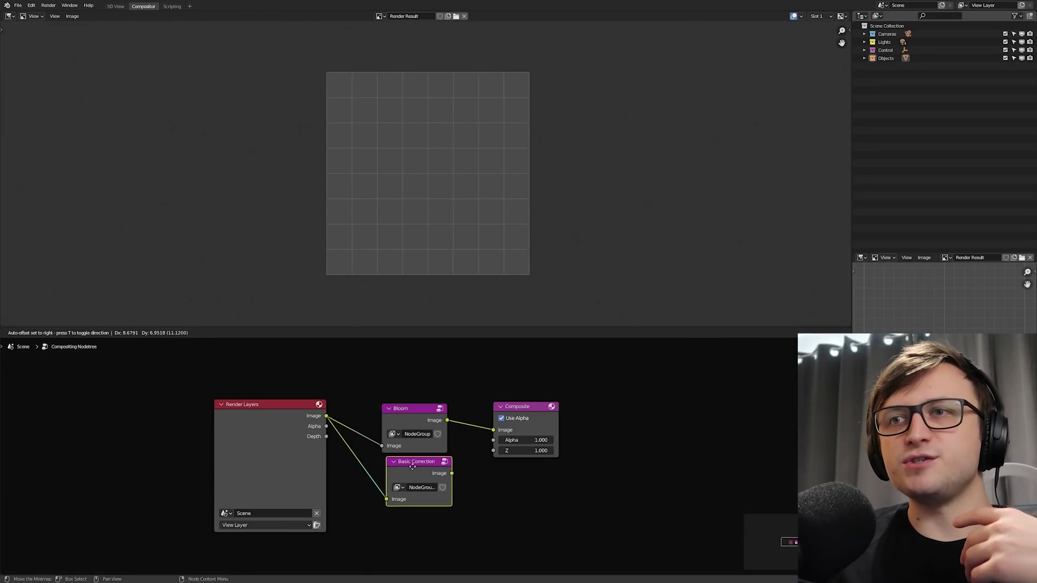
click(412, 415)
key(Tab)
middle_drag(439, 406, 441, 402)
mouse_move(484, 404)
mouse_down()
mouse_move(352, 474)
mouse_move(412, 408)
mouse_move(483, 407)
mouse_up()
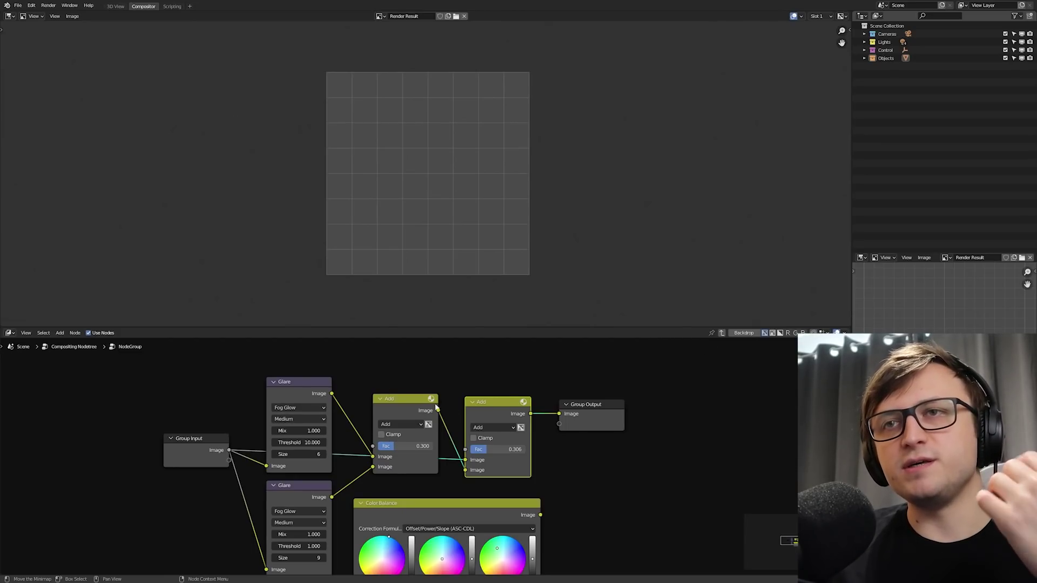
key(Tab)
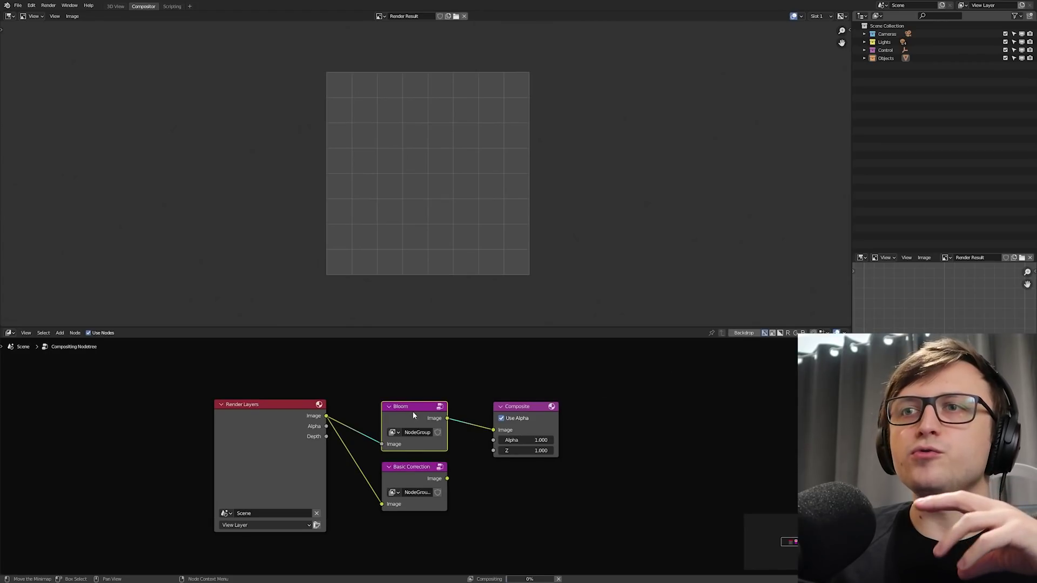
drag(412, 412, 414, 410)
- Open the Basic Correction node group to examine its colour adjustment nodes, and return to the main compositing tree
click(438, 466)
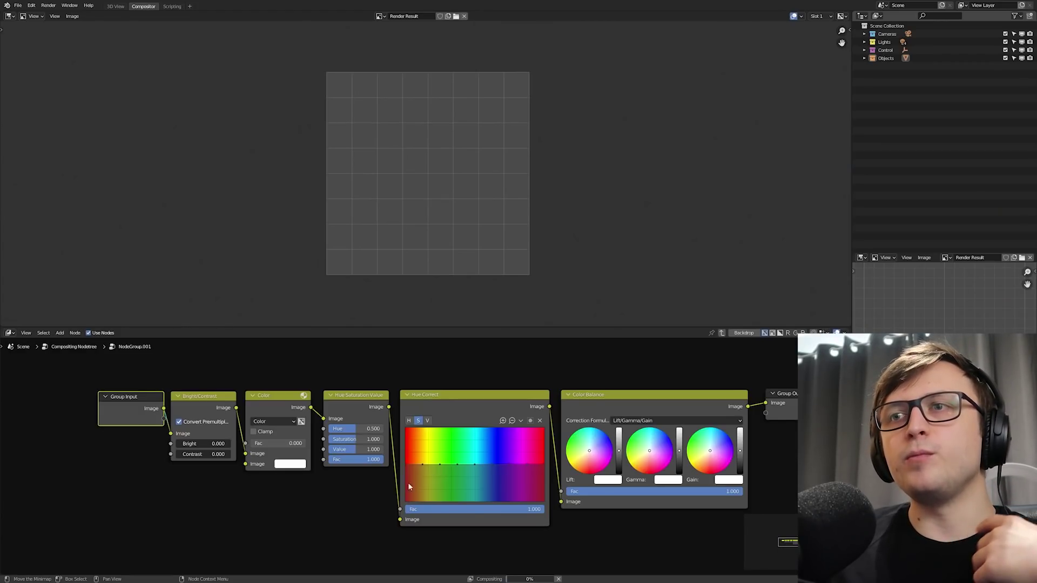
middle_drag(397, 486, 402, 488)
mouse_move(478, 410)
mouse_down()
mouse_move(483, 424)
mouse_move(478, 414)
mouse_up()
key(Tab)
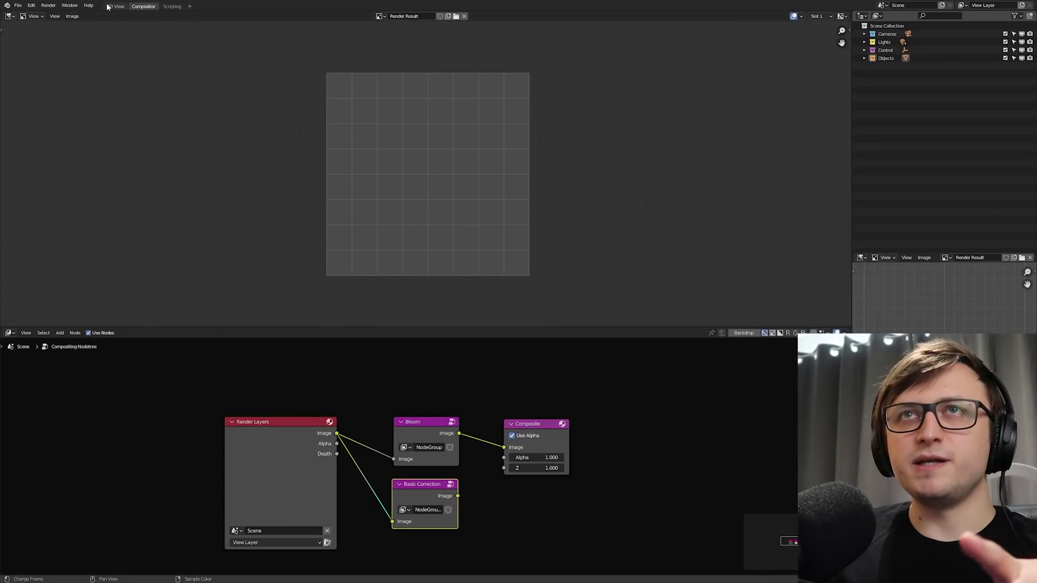
- Switch to the Scripting workspace and examine the Resolution + Frame Rate Reference text at an enlarged text size
click(110, 6)
click(178, 8)
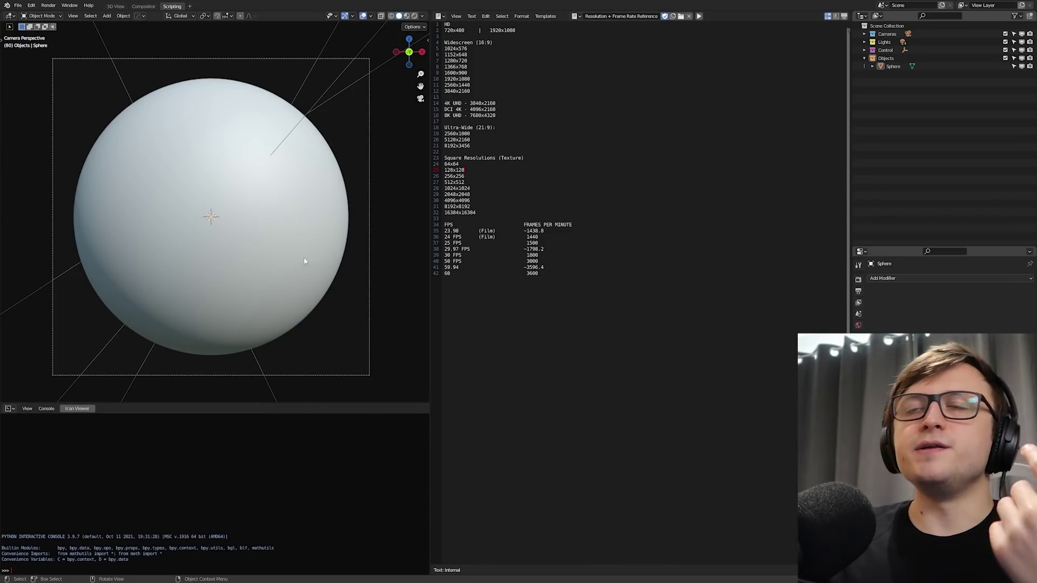
middle_drag(303, 254, 250, 237)
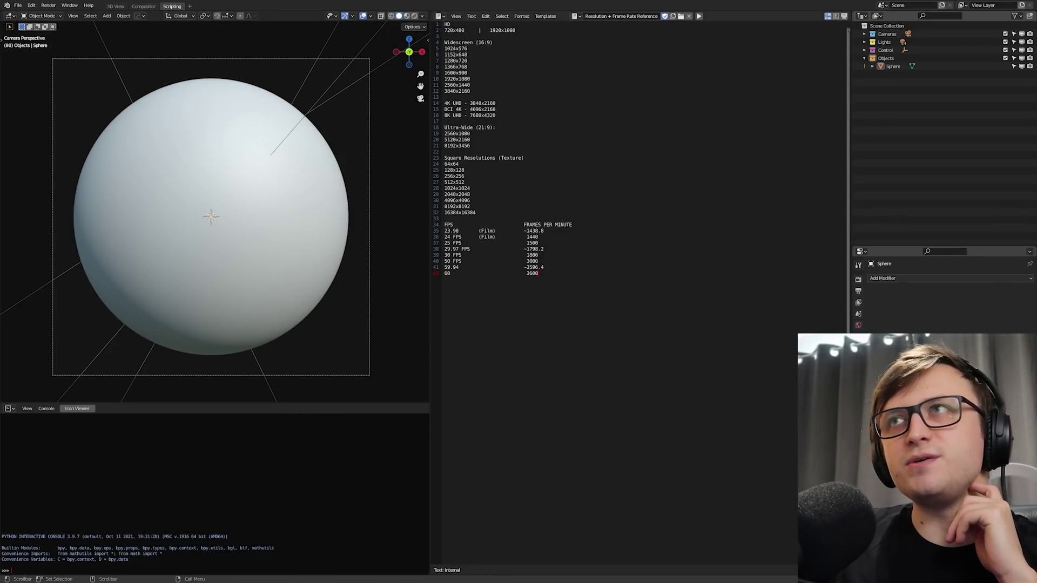
click(577, 17)
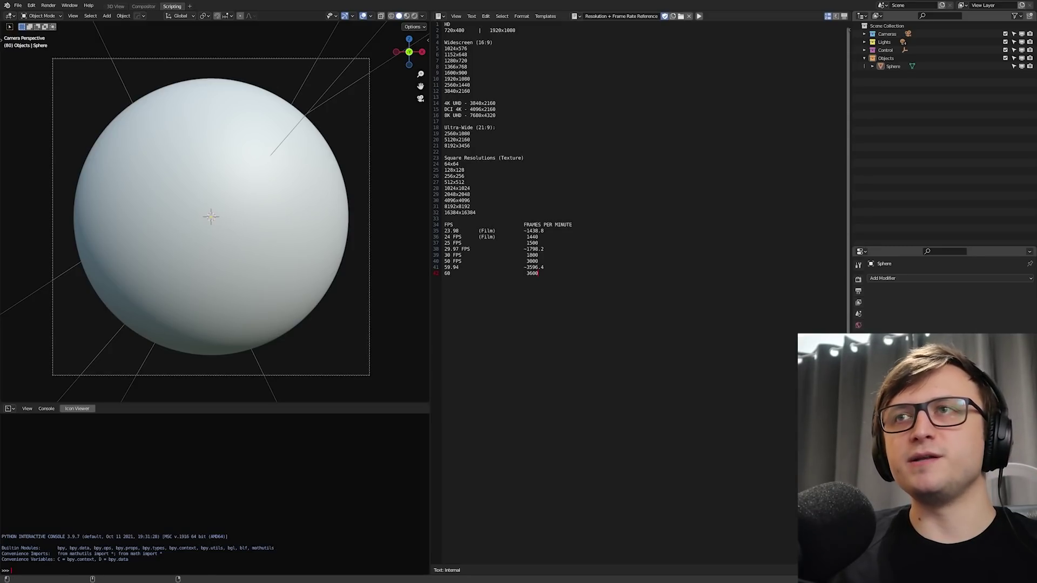
ctrl+scroll(611, 292, up, 5)
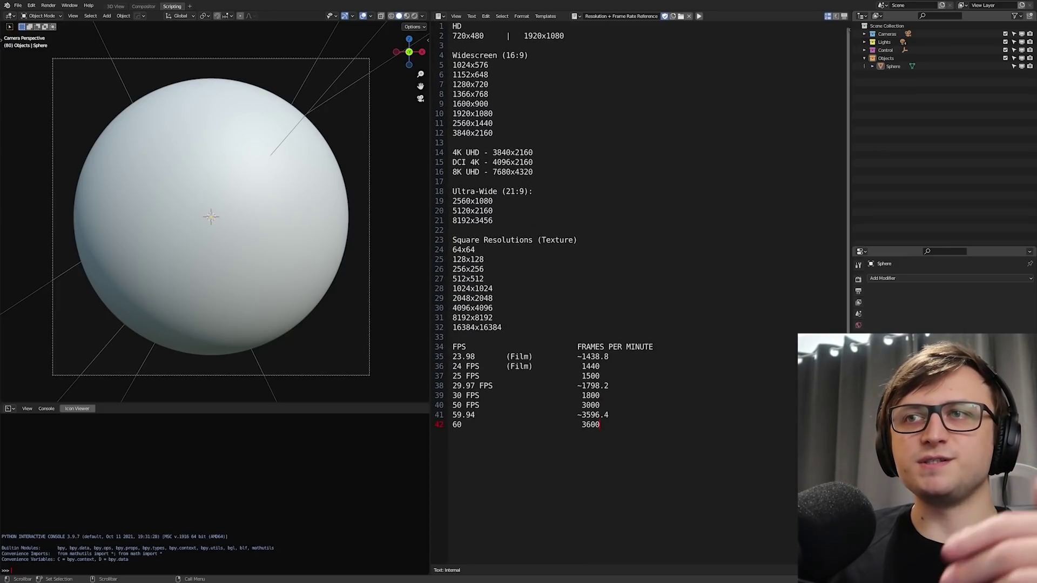
drag(599, 424, 466, 396)
click(466, 395)
ctrl+scroll(483, 342, down, 4)
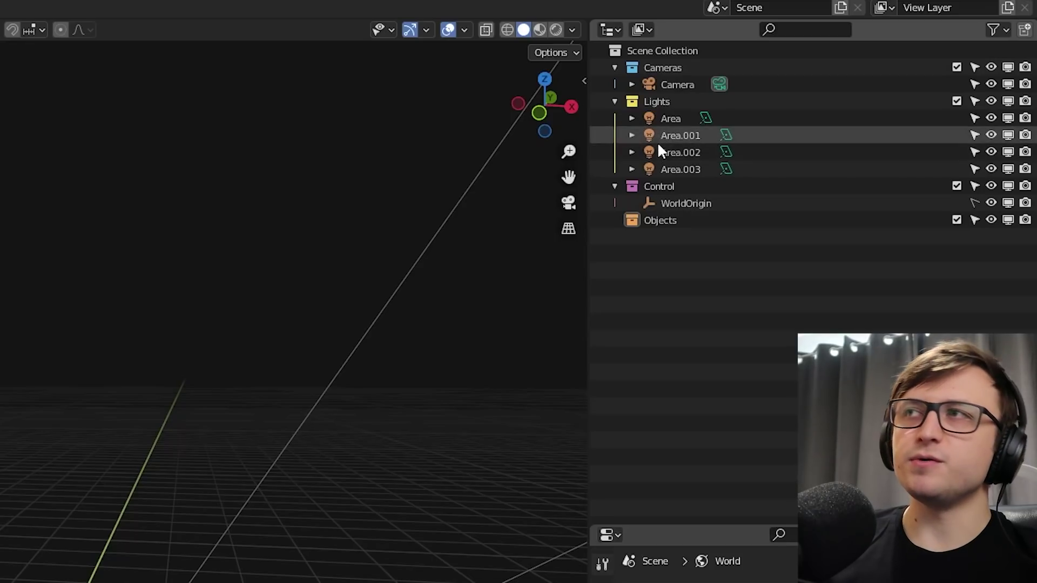
- Make Objects the active collection, add a cube to it, and delete the cube again
click(677, 220)
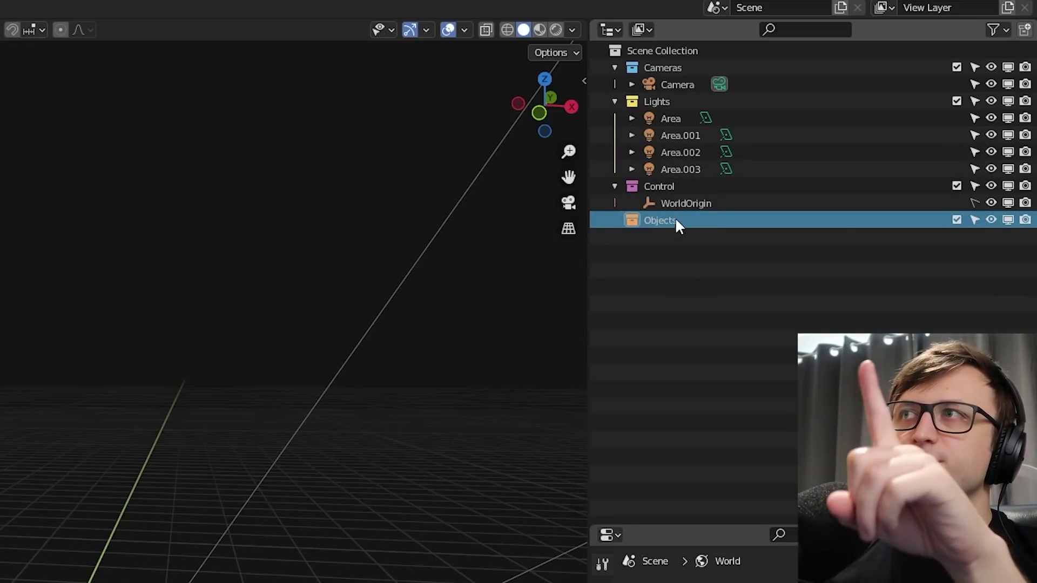
key(shift+a)
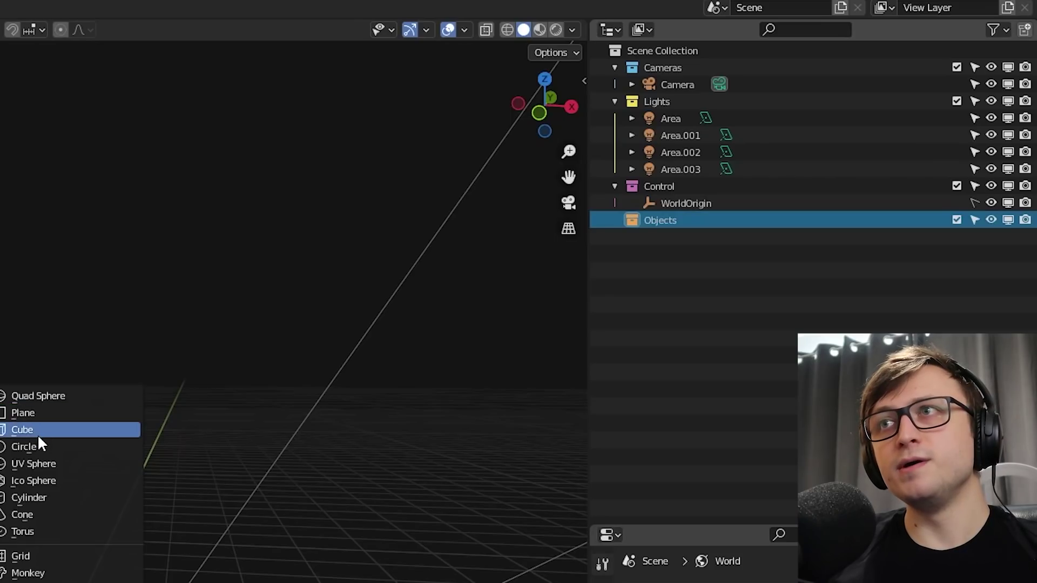
click(37, 432)
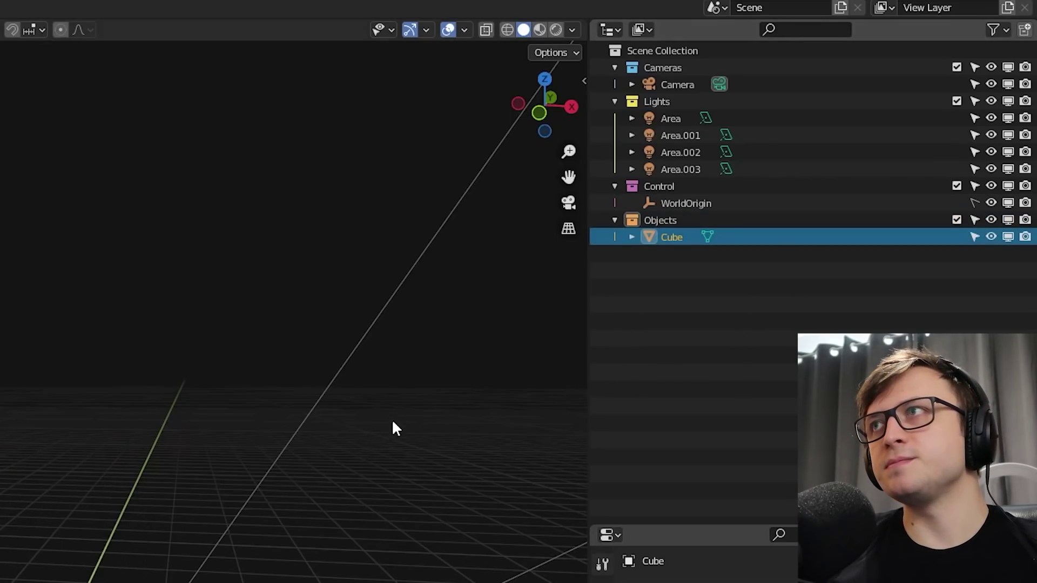
key(Delete)
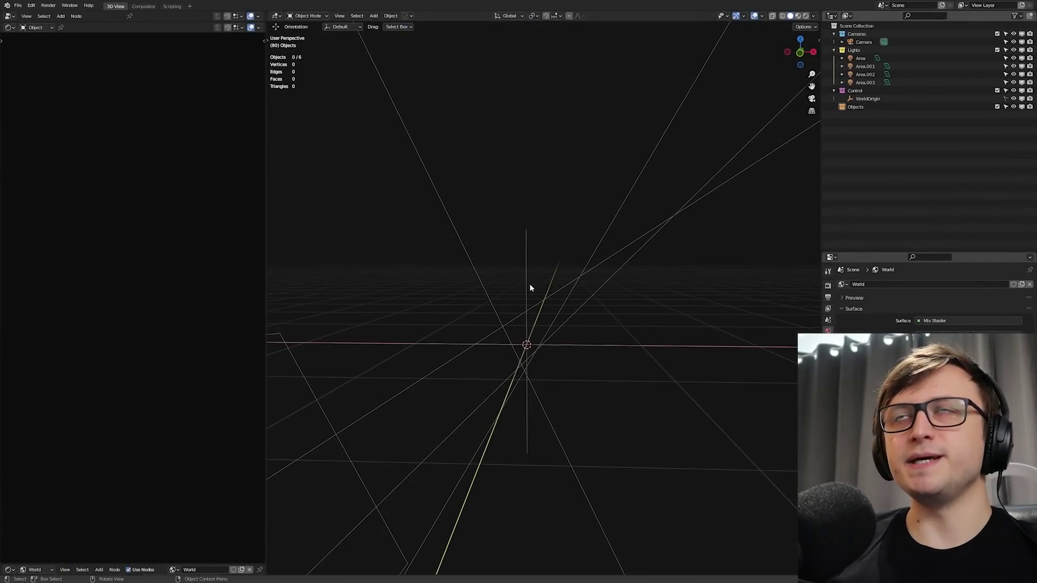
- Add a cube to the Objects collection and move it up and to one side of the world origin
key(shift+a)
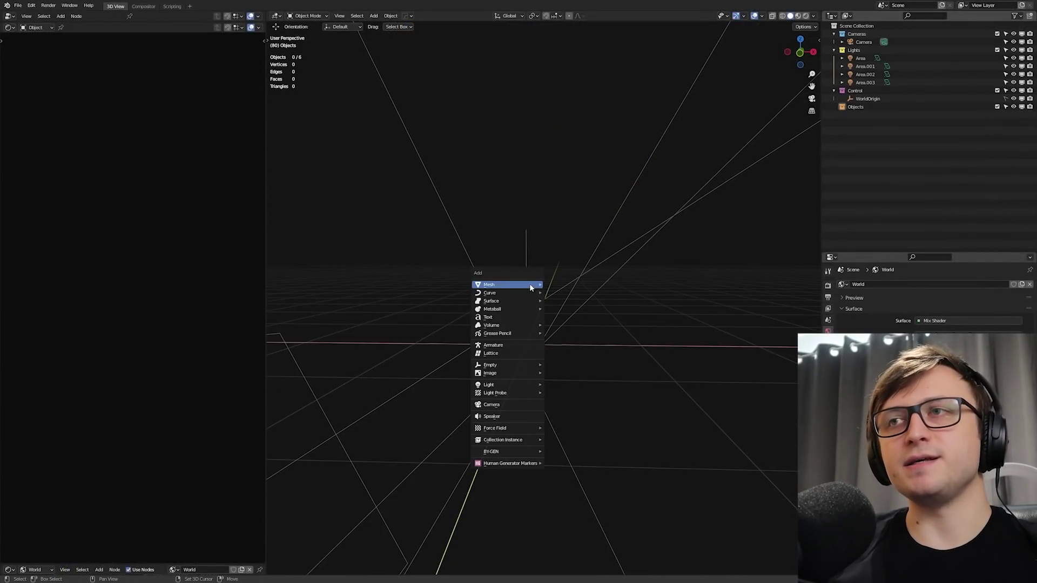
click(567, 299)
key(g)
click(699, 237)
middle_drag(699, 238, 597, 301)
- Add a Mirror modifier to the cube on the X axis, with WorldOrigin as the mirror object
click(708, 49)
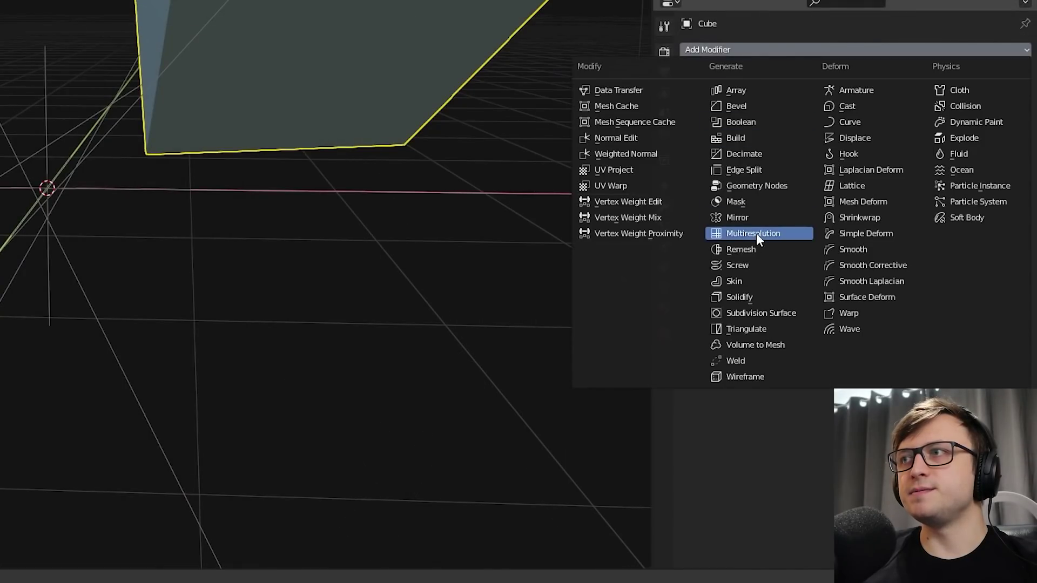
click(737, 217)
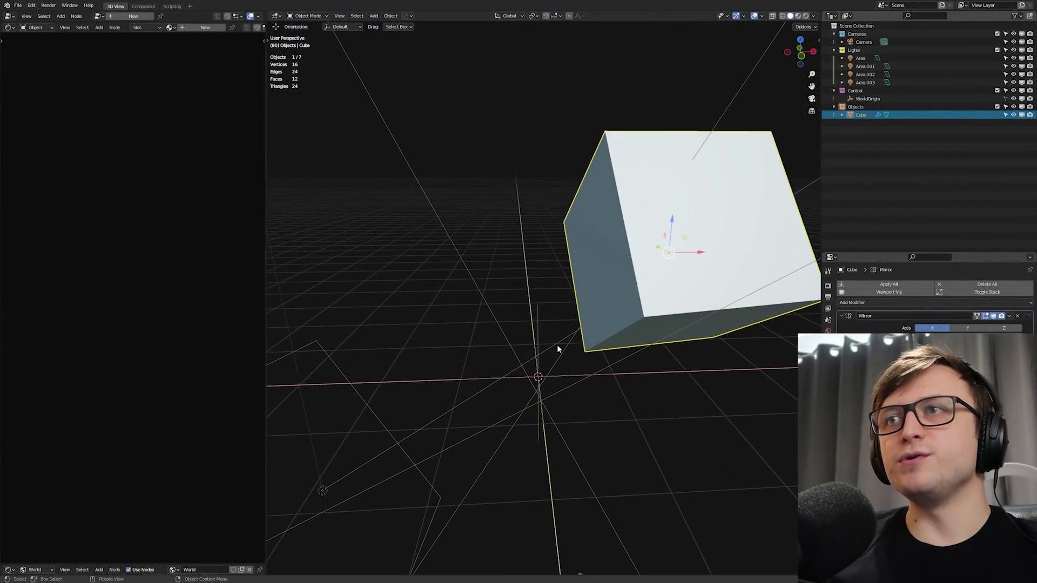
middle_drag(557, 349, 539, 372)
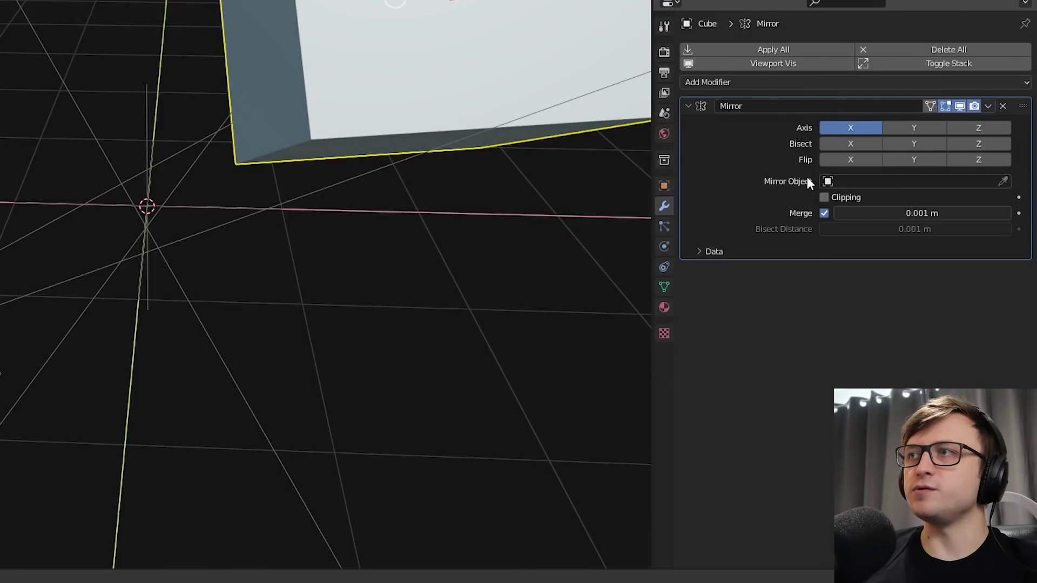
click(940, 358)
click(871, 276)
scroll(195, 190, down, 3)
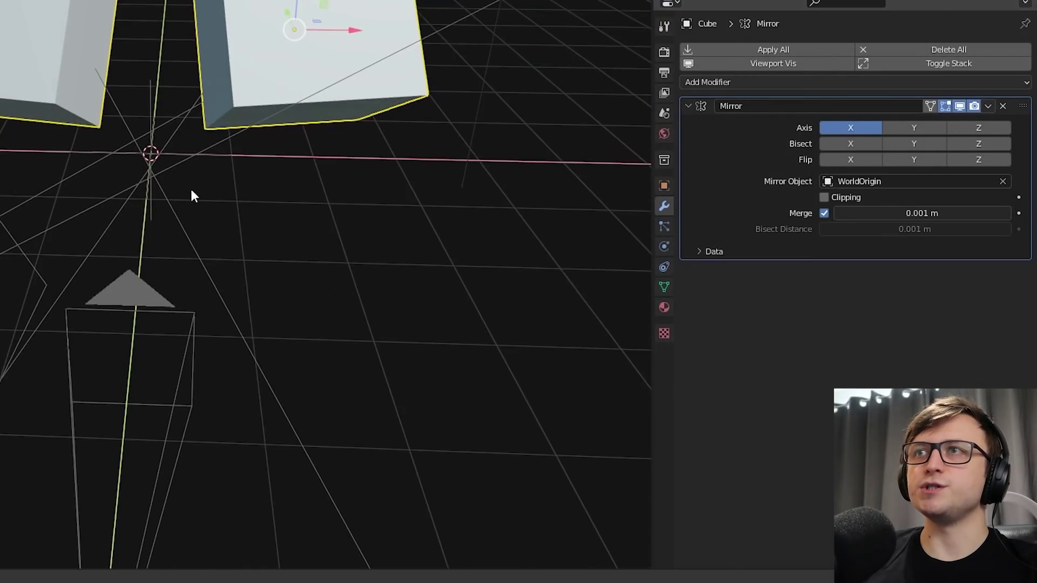
- Rotate the mirrored cube freely with trackball rotation and move it to a new position
key(r)
key(r)
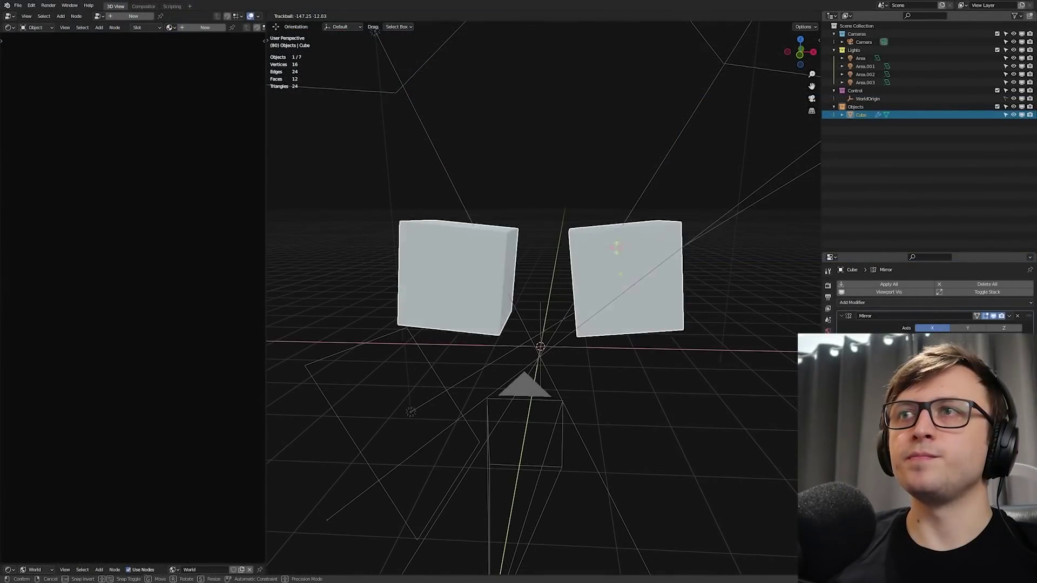
key(g)
click(675, 267)
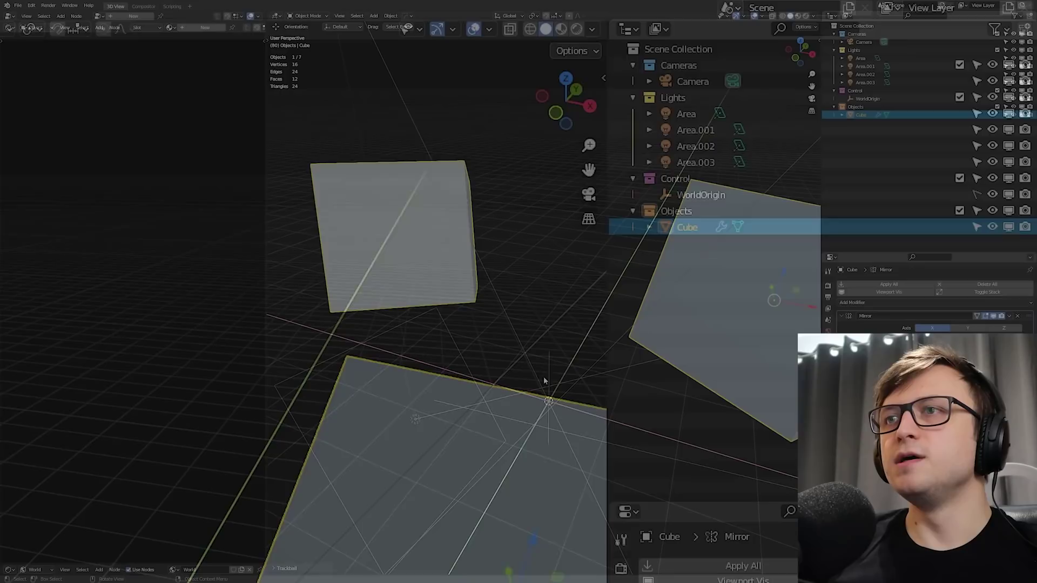
- Try to select the WorldOrigin empty in the 3D viewport to check its selection lock
shift+middle_drag(544, 377, 560, 287)
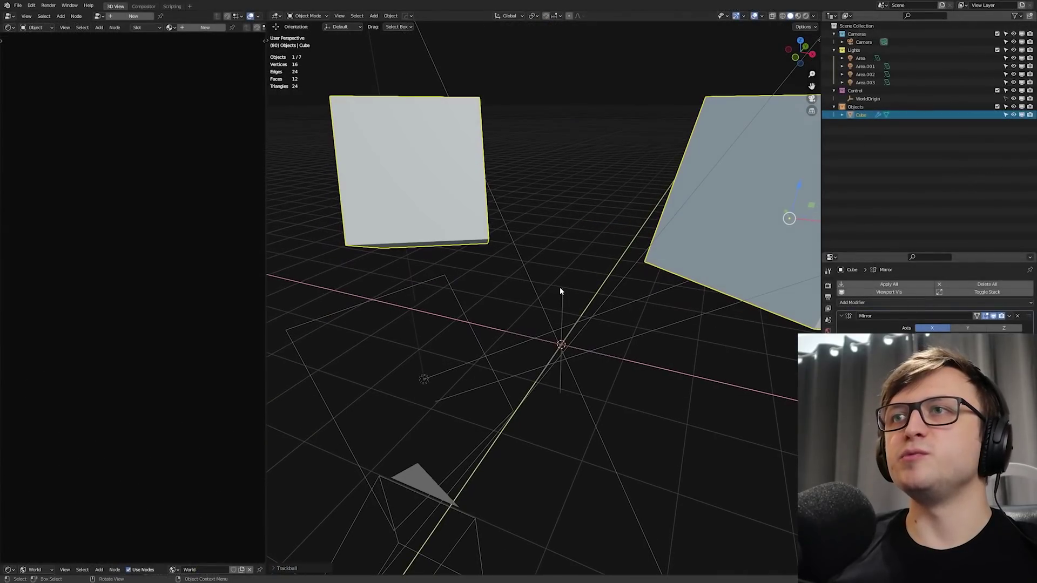
click(559, 308)
click(560, 316)
middle_drag(569, 363, 575, 301)
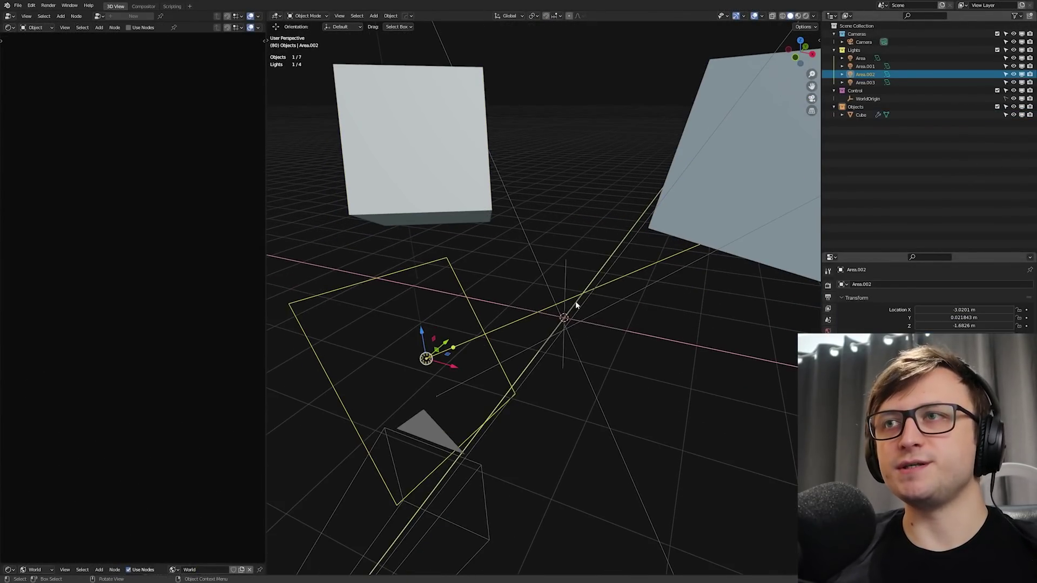
click(574, 306)
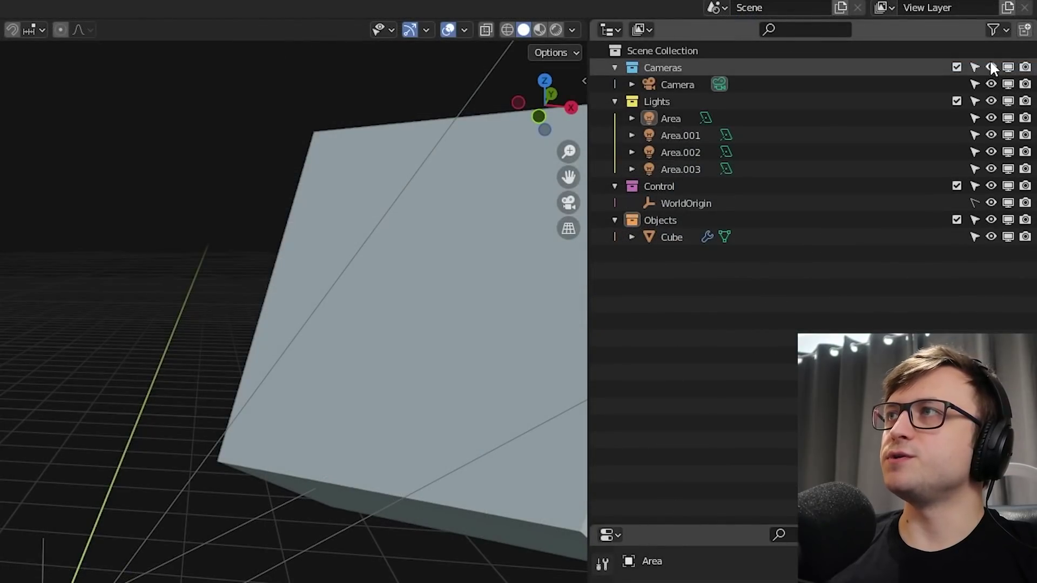
- Remove the Hide in Viewport eye column from the outliner's restriction toggles
click(999, 31)
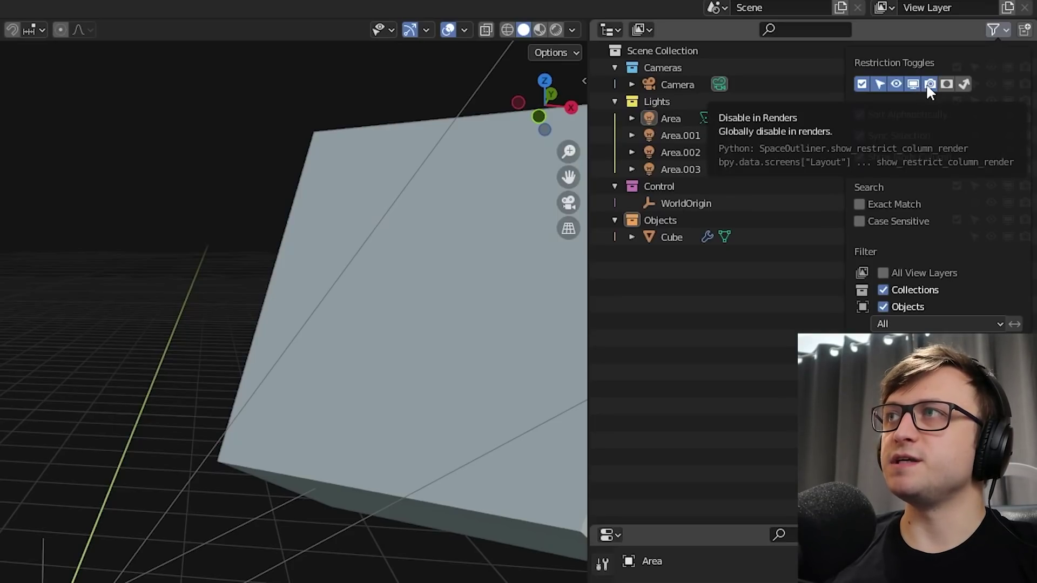
click(896, 84)
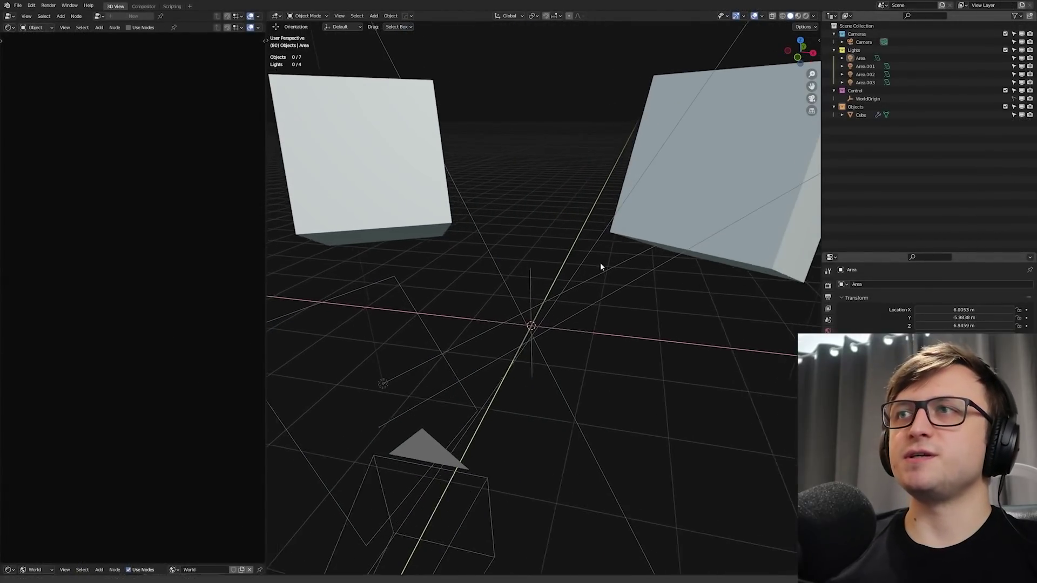
- Select the cube, toggle its Disable in Viewports setting off and on, and switch the viewport to Rendered shading
middle_drag(602, 271, 635, 228)
click(634, 222)
click(1021, 115)
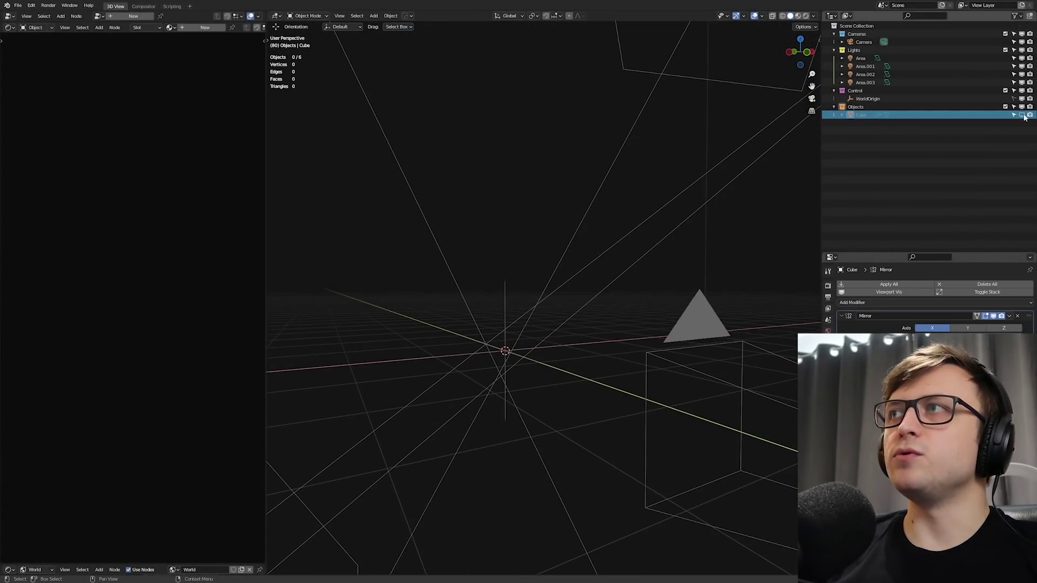
click(1022, 115)
click(1022, 115)
key(z)
click(828, 143)
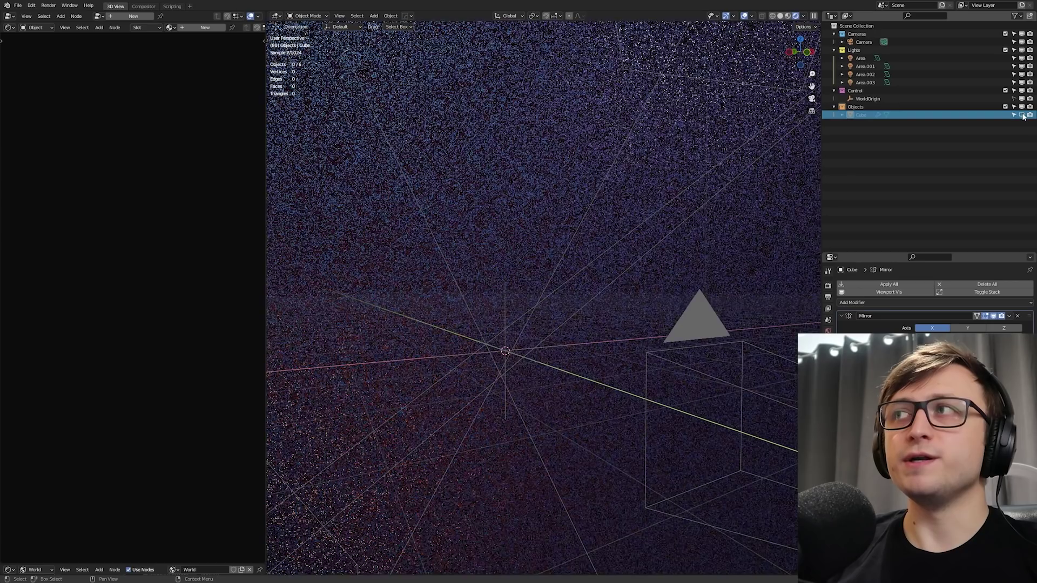
click(1021, 115)
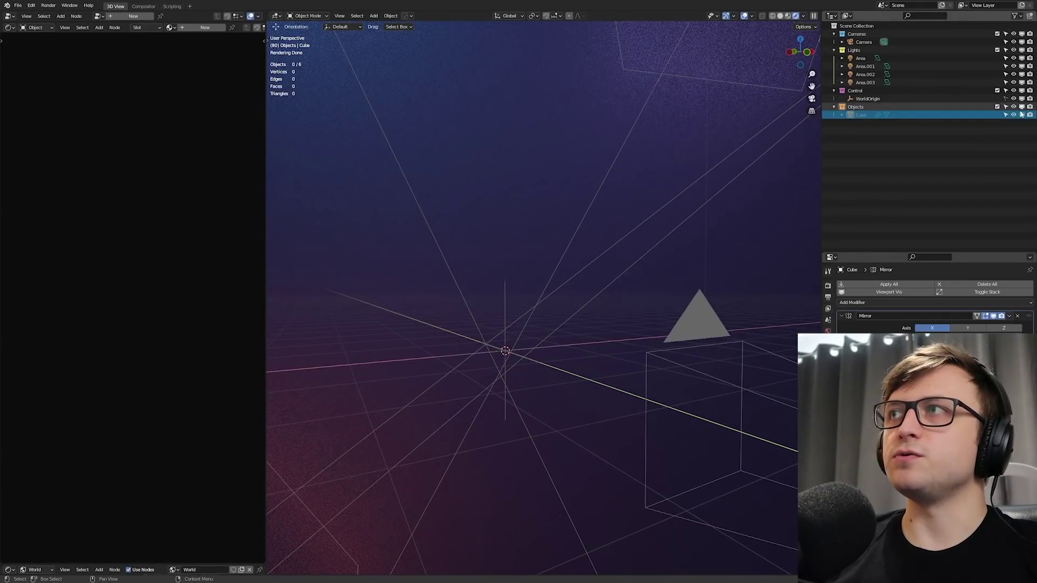
- Temporarily hide the cube in the viewport and reveal it again
key(alt+h)
key(h)
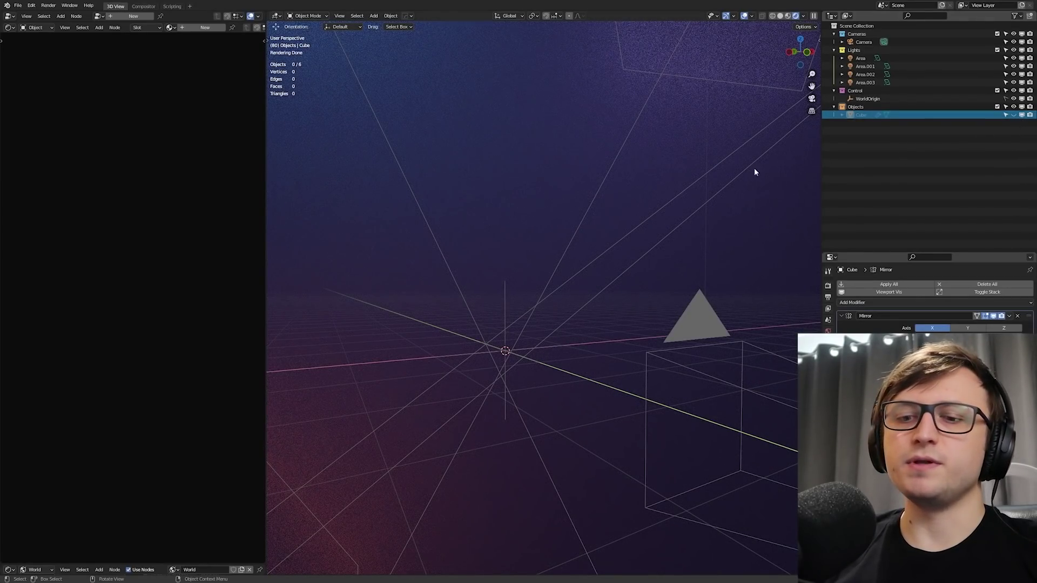
key(alt+h)
- Turn off the Hide in Viewport restriction toggle in the outliner's filter settings again
middle_drag(623, 196, 567, 227)
click(993, 30)
click(899, 83)
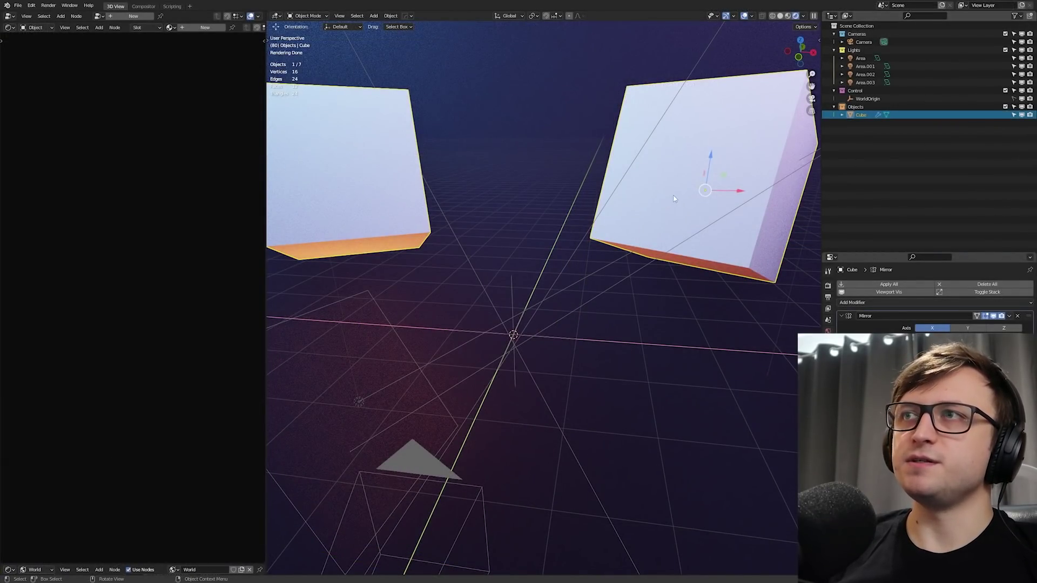
- Make the cube unselectable in the outliner, test this by selecting everything, and toggle its Disable in Viewports setting
click(1014, 115)
key(a)
key(a)
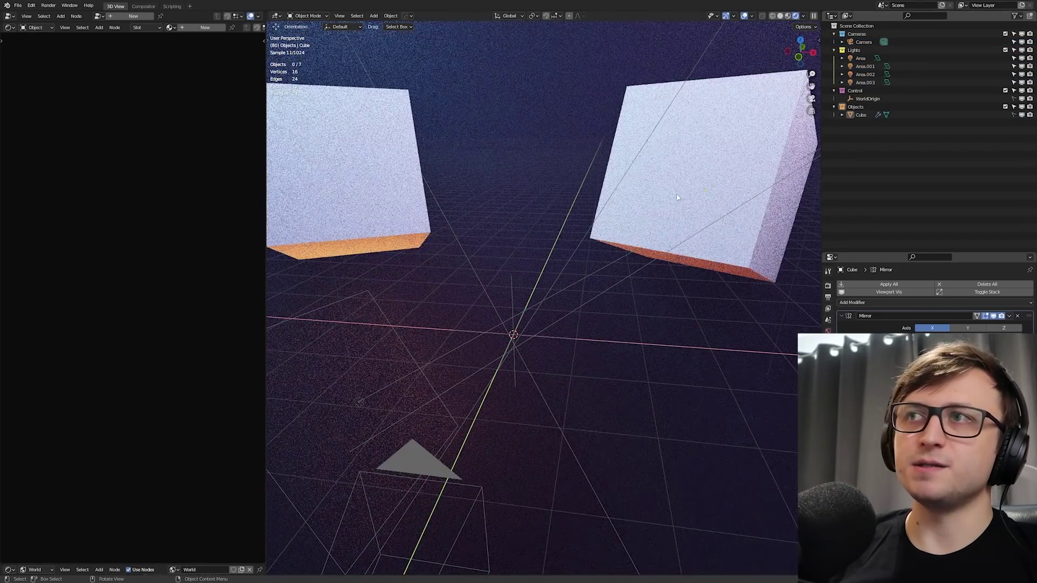
click(1022, 116)
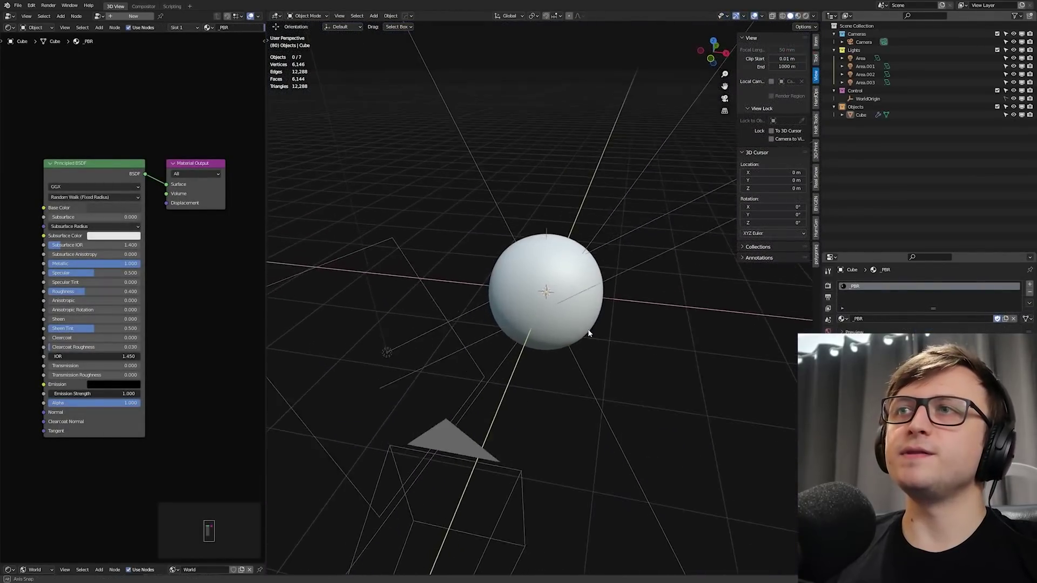
- Select the sphere, show its modifiers, and set the BY-GEN Surface Effects source to Official
click(599, 327)
middle_drag(601, 327, 576, 313)
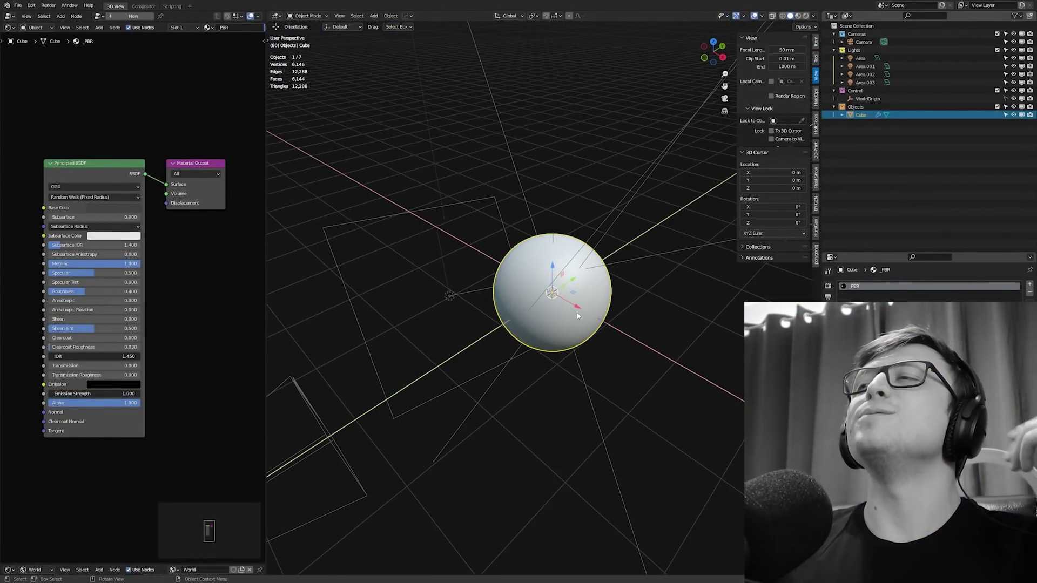
scroll(576, 313, up, 2)
click(828, 371)
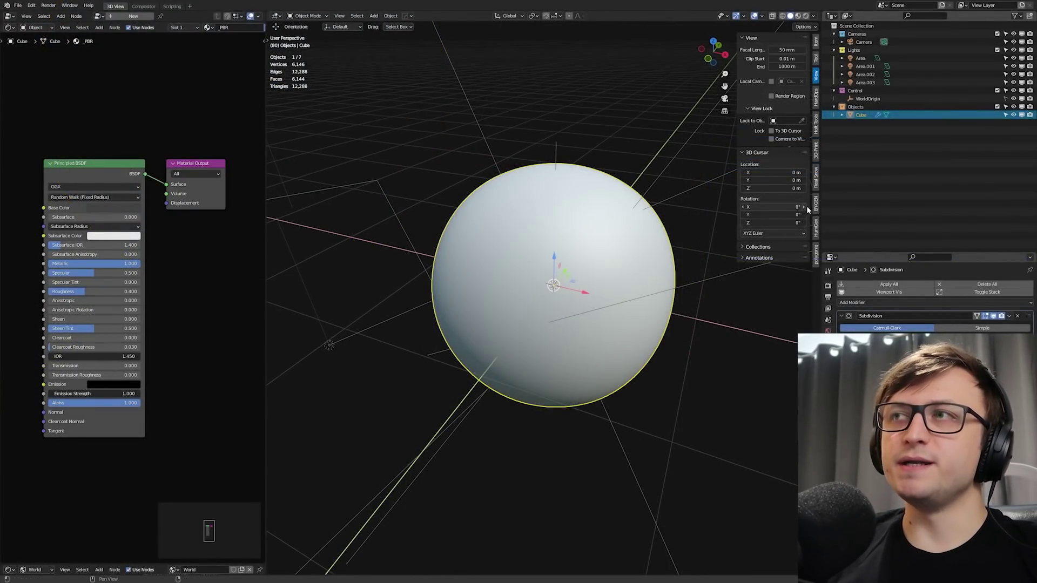
click(814, 204)
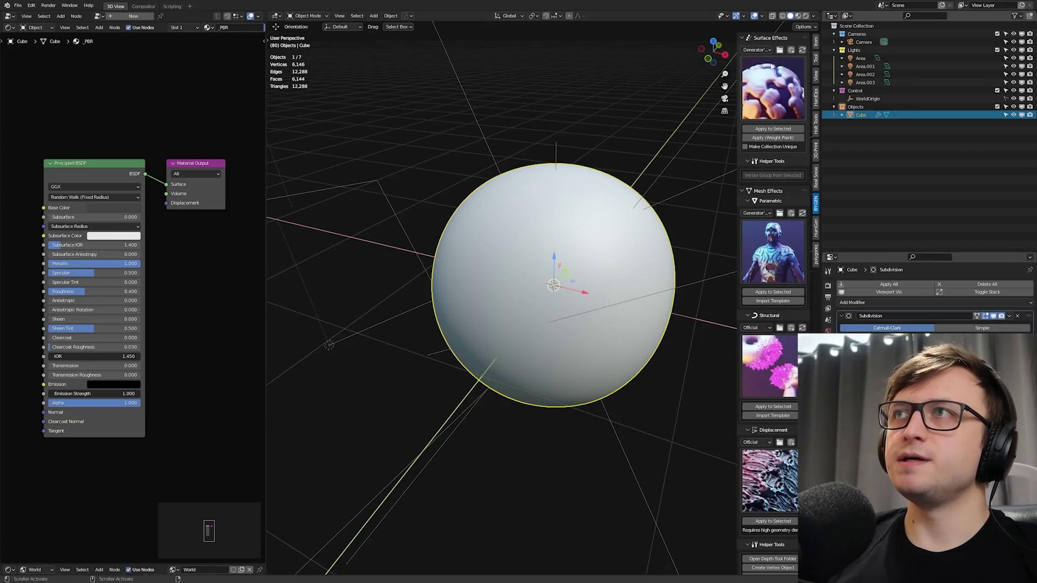
click(757, 49)
click(766, 76)
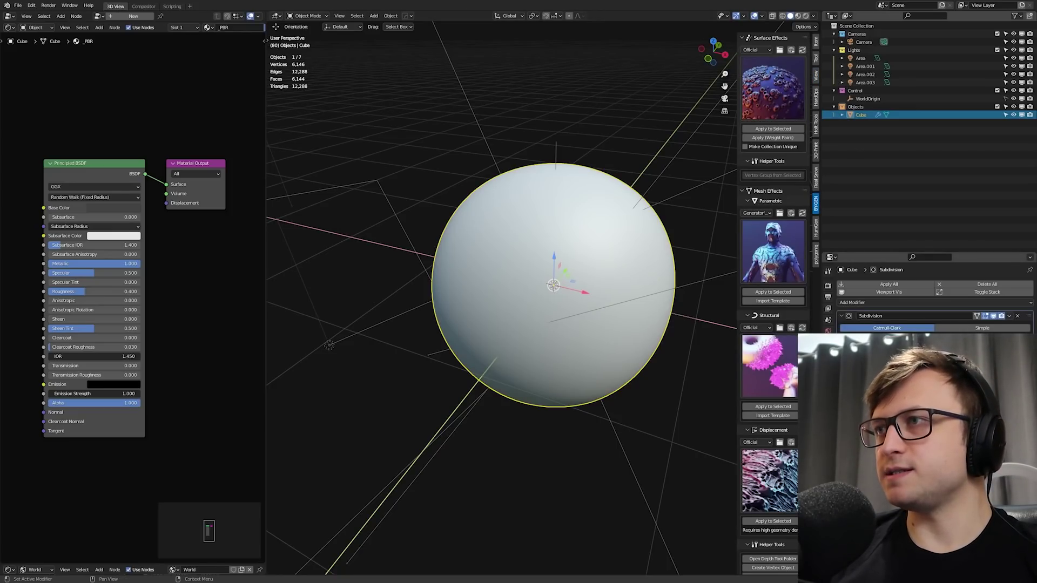
- Apply the sphere's Subdivision modifier, enter face editing with nothing selected, and return to Object Mode
key(ctrl+a)
middle_drag(581, 309, 555, 317)
key(Tab)
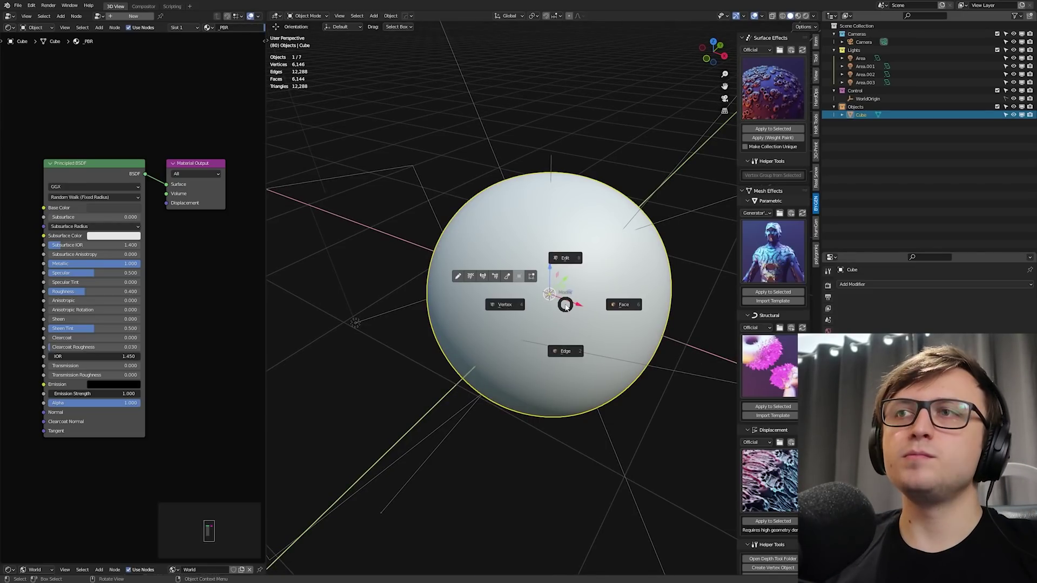
click(621, 306)
key(alt+a)
middle_drag(574, 315, 615, 197)
key(Tab)
- Apply the Barnacles surface effect to the sphere in weight paint mode and paint barnacle strokes across its surface
click(760, 138)
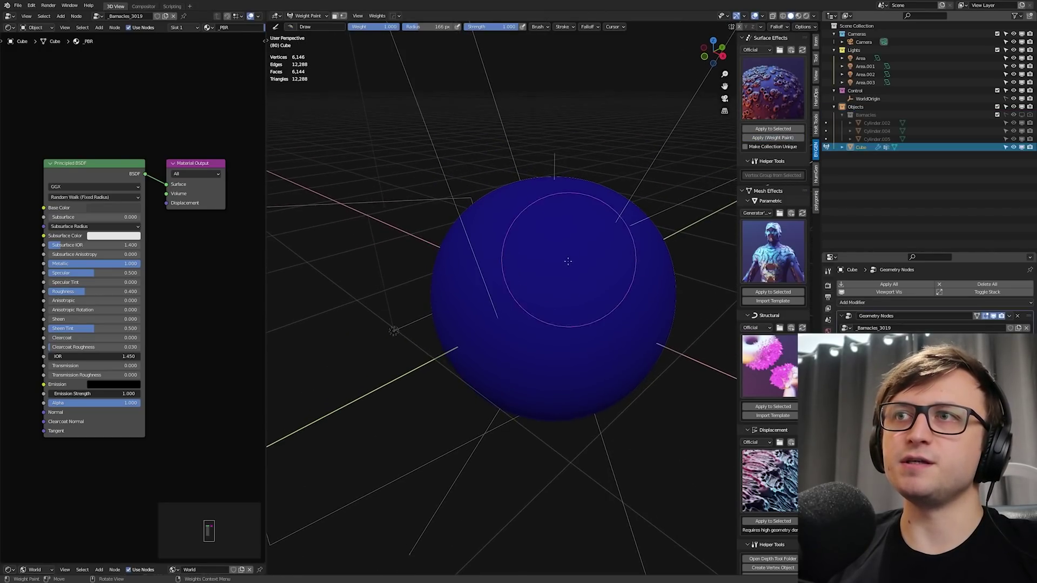
mouse_move(456, 332)
mouse_down()
mouse_move(478, 283)
mouse_move(589, 243)
mouse_up()
middle_drag(584, 242, 505, 331)
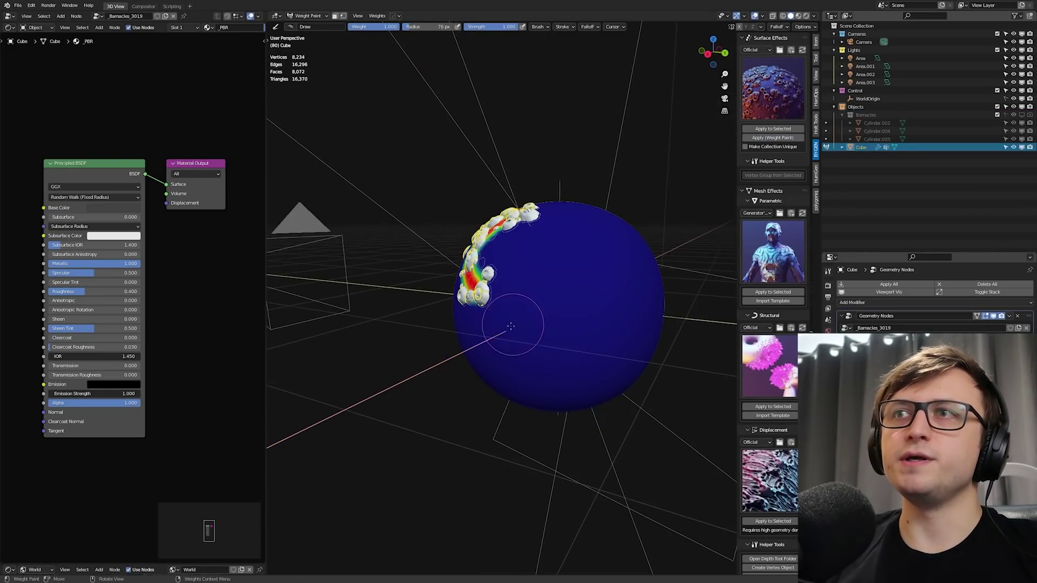
drag(504, 331, 617, 233)
middle_drag(617, 234, 564, 296)
drag(564, 294, 621, 367)
middle_drag(621, 367, 594, 324)
drag(594, 324, 572, 233)
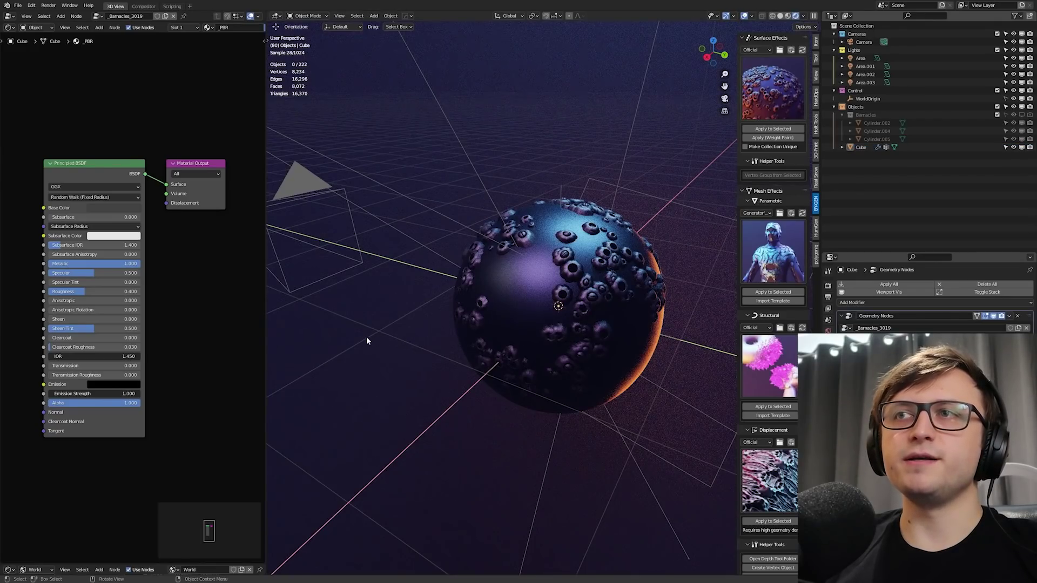
- Delete the barnacle-covered sphere and reload the startup scene as a new file
middle_drag(373, 341, 494, 329)
click(513, 279)
key(Delete)
key(shift+a)
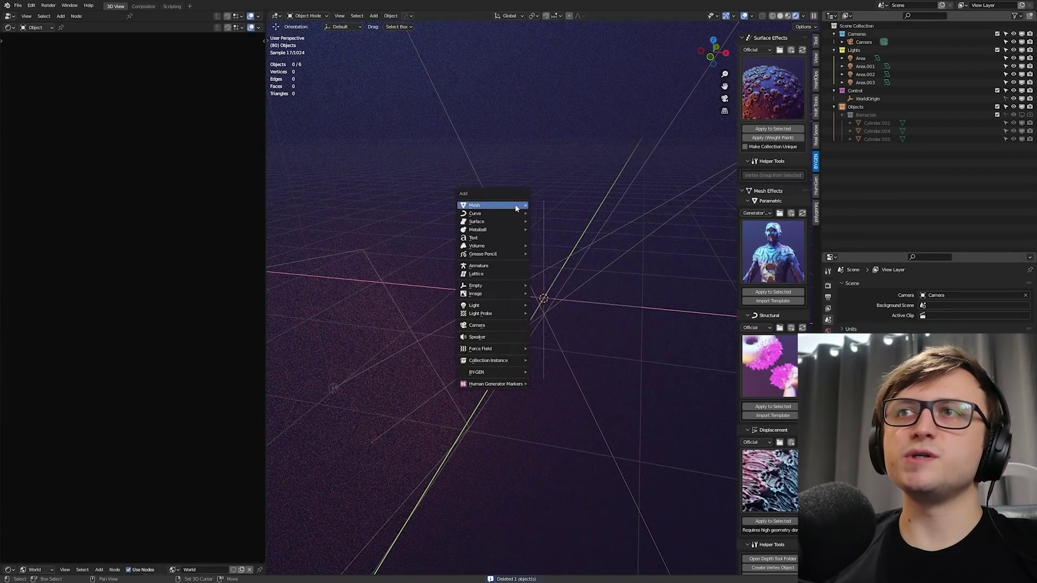
click(26, 16)
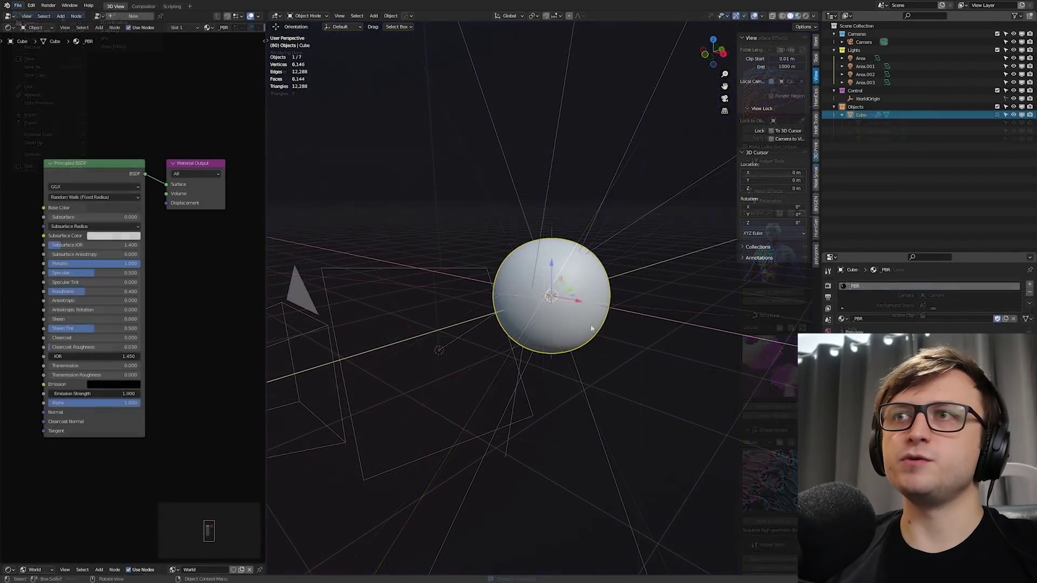
- In Edit Mode, reshape the cube into a thin, wide slab above the world origin and add a loop cut across it
key(Tab)
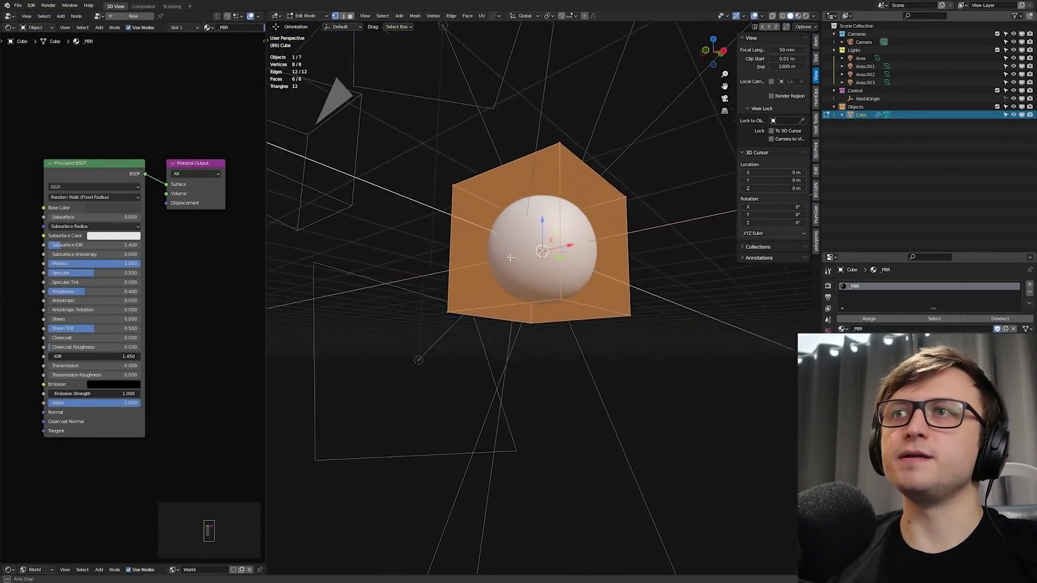
click(476, 318)
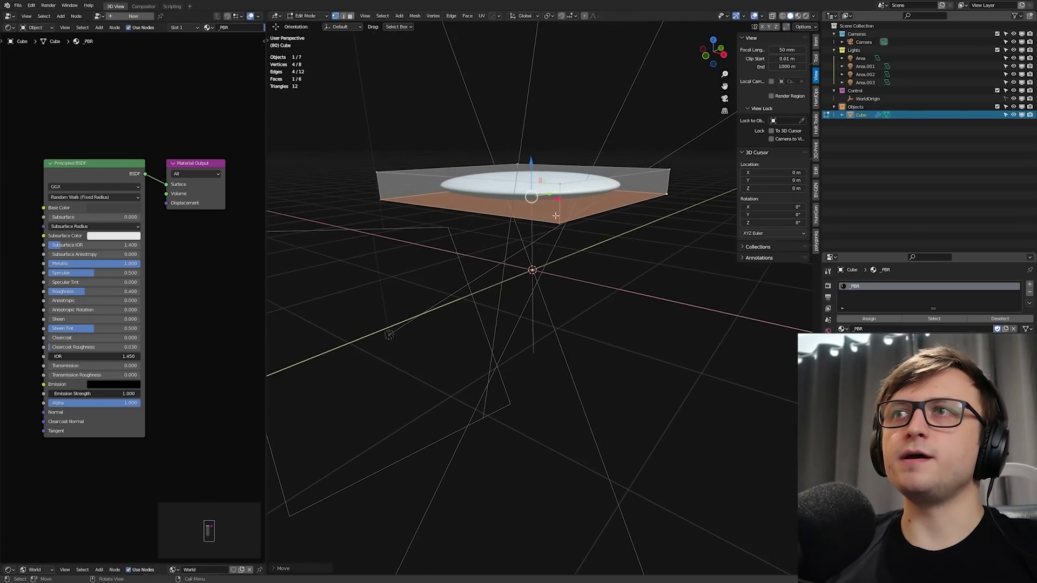
key(ctrl+r)
click(571, 209)
click(571, 208)
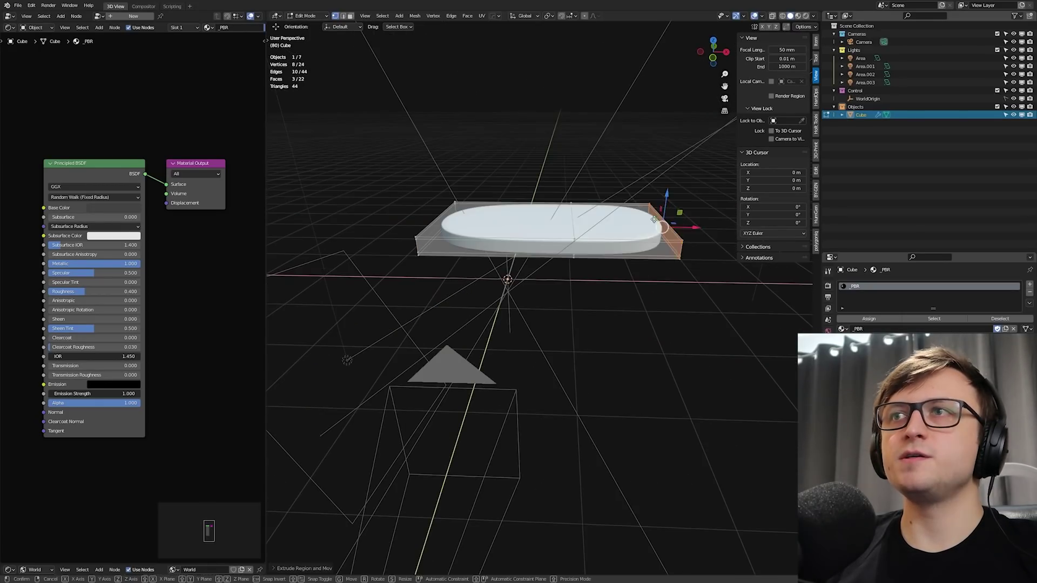
- Extrude the slab's end face upward and rotate the extruded end to form a curved, chair-like shell
key(e)
click(611, 129)
shift+middle_drag(620, 193, 600, 225)
key(r)
key(r)
click(616, 174)
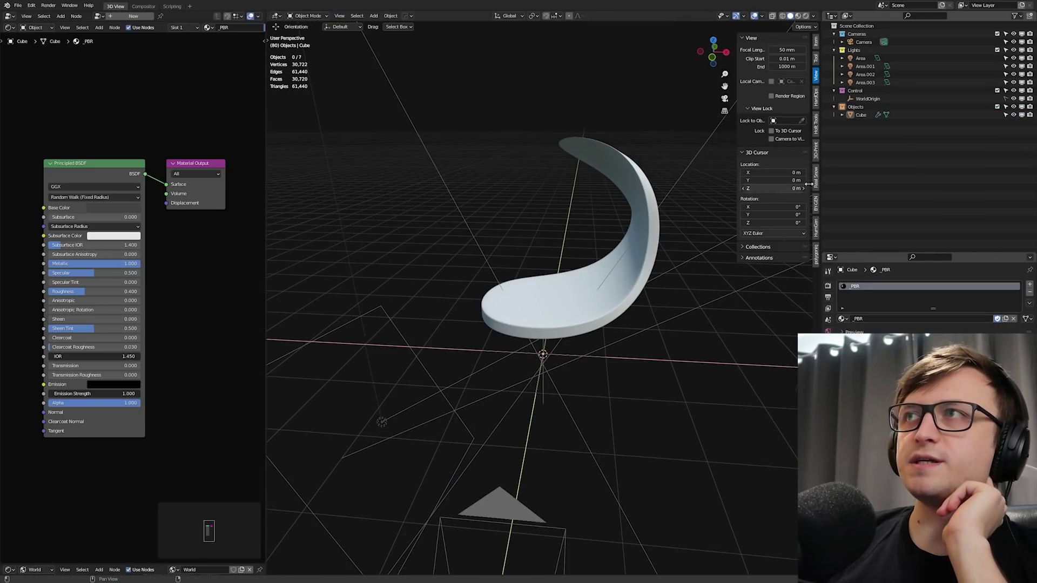
- Select the camera, look through it, try framing the curved shell with walk navigation, and cancel the move
click(864, 42)
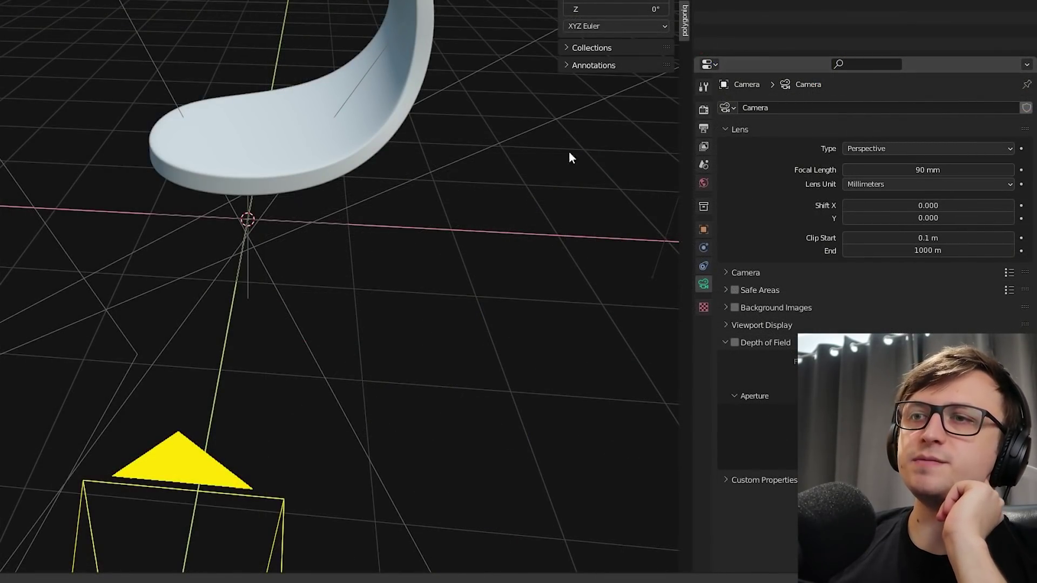
key(KP_0)
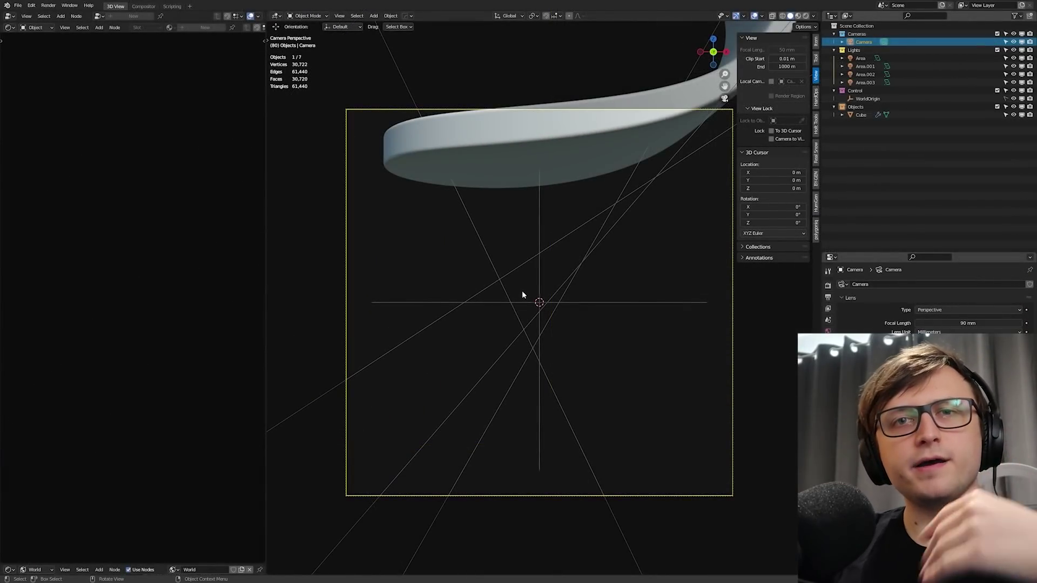
key(shift+grave)
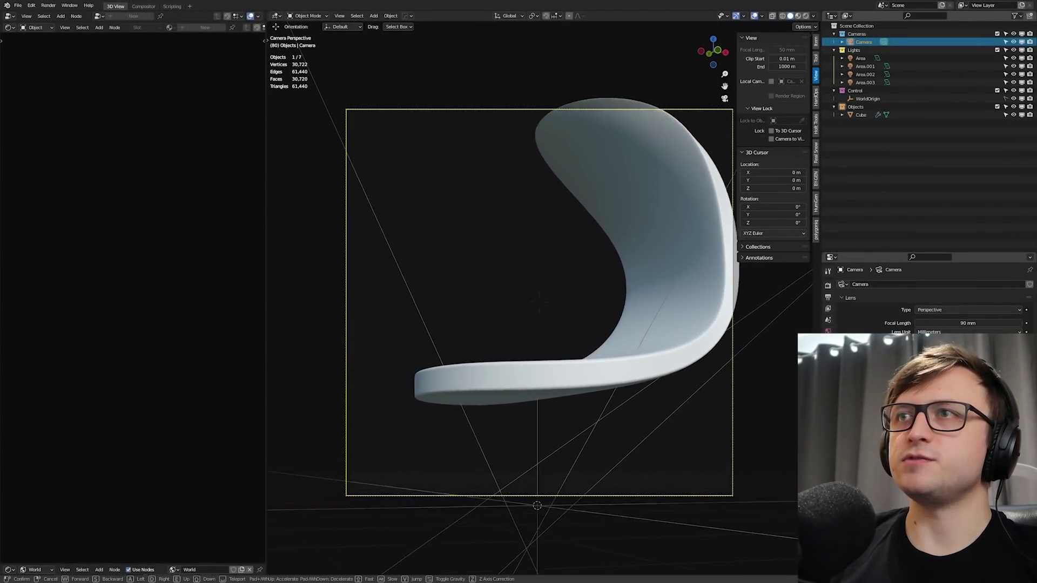
key(d)
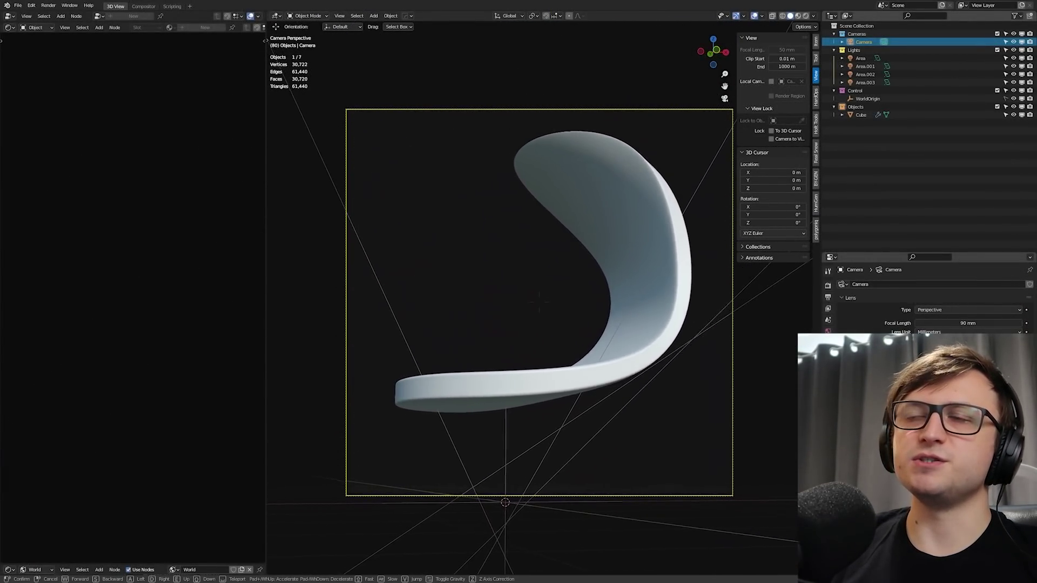
key(d)
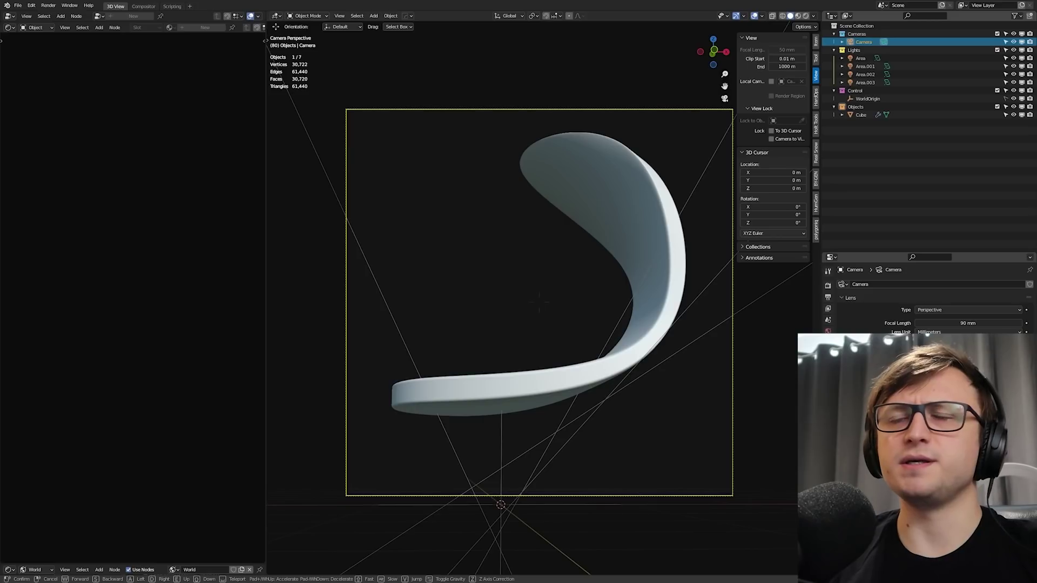
key(Escape)
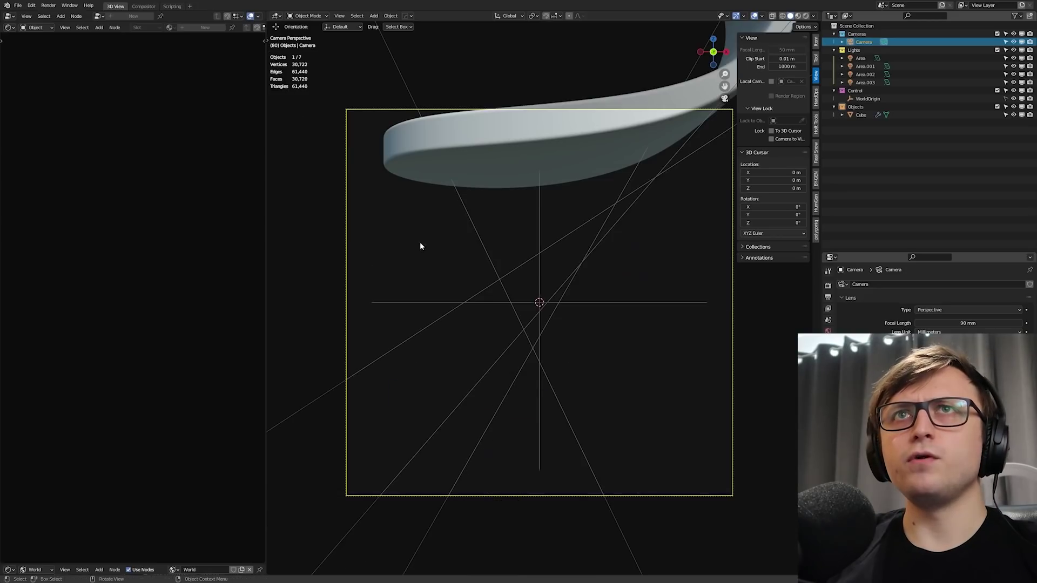
- Open the most recent file, the multi-armed character scene, without saving the current changes
click(17, 5)
mouse_move(63, 31)
click(103, 32)
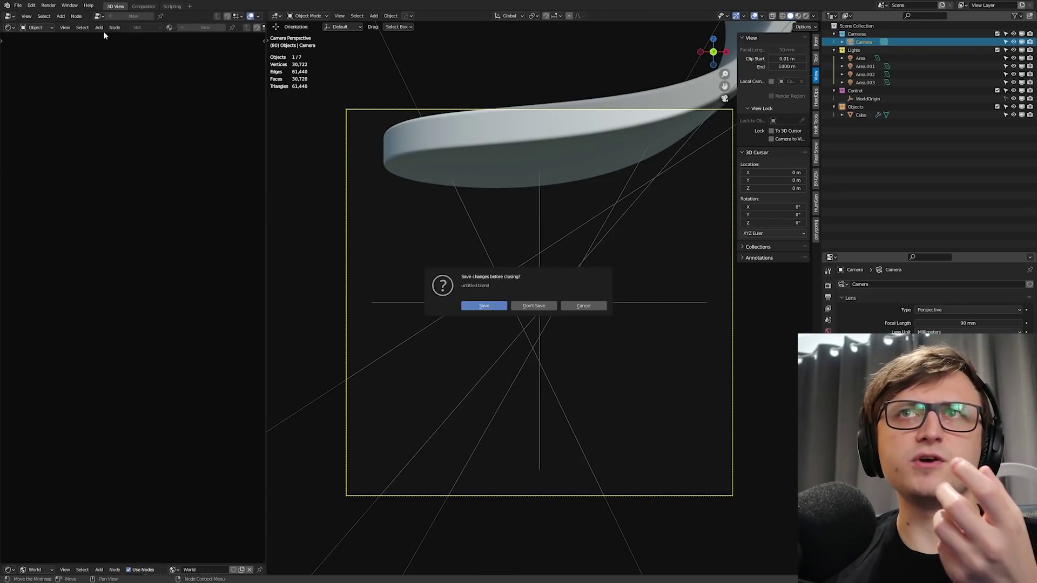
click(533, 306)
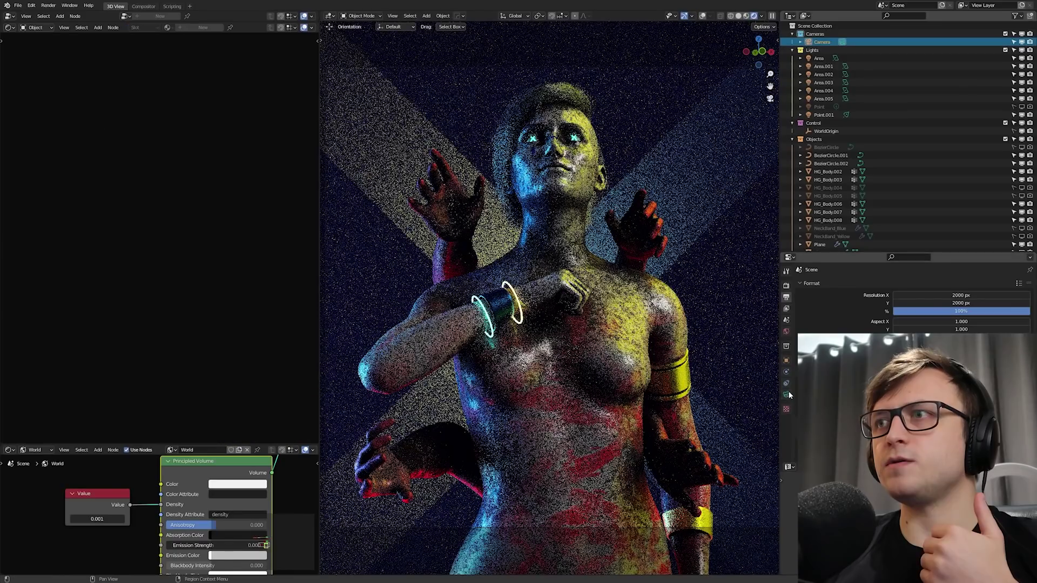
- Try changing the camera's focal length in its lens settings and move the camera close to the figure's face
click(786, 394)
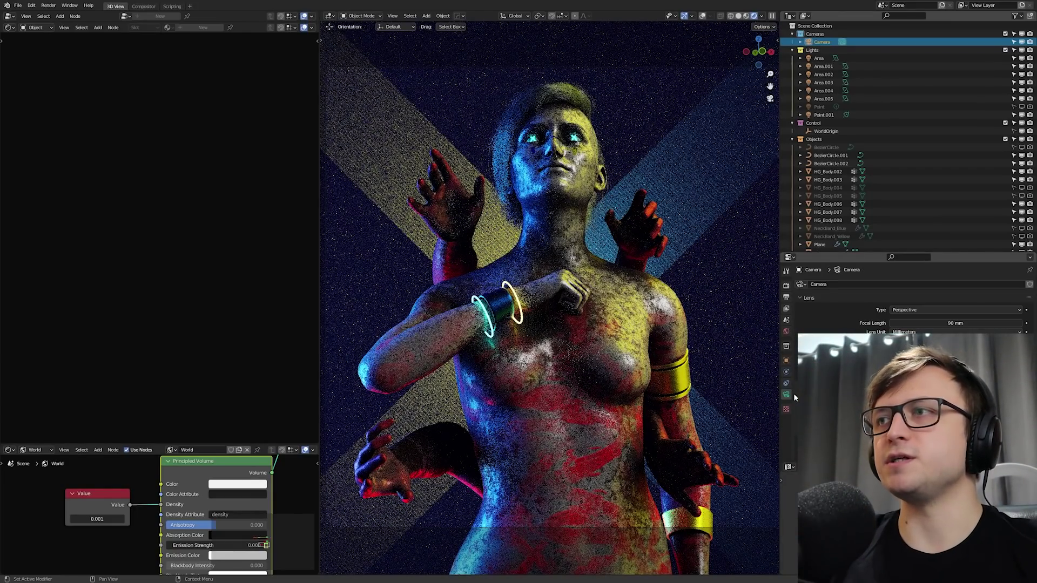
drag(955, 323, 920, 323)
key(shift+grave)
key(w)
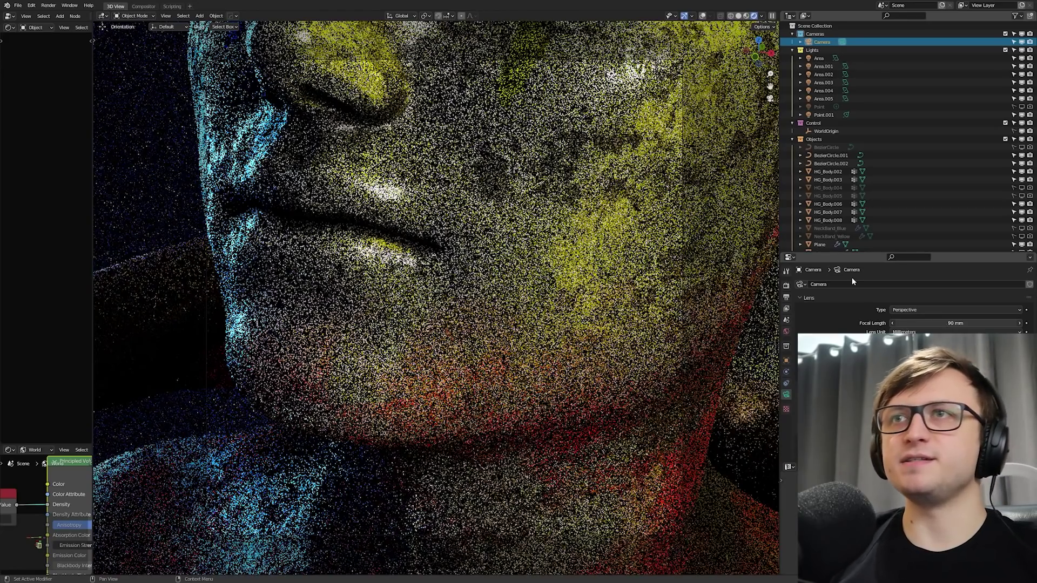
- Try a 3 mm camera focal length with the view reframed on the figure's face, and undo the changes
scroll(854, 281, down, 1)
scroll(619, 331, down, 2)
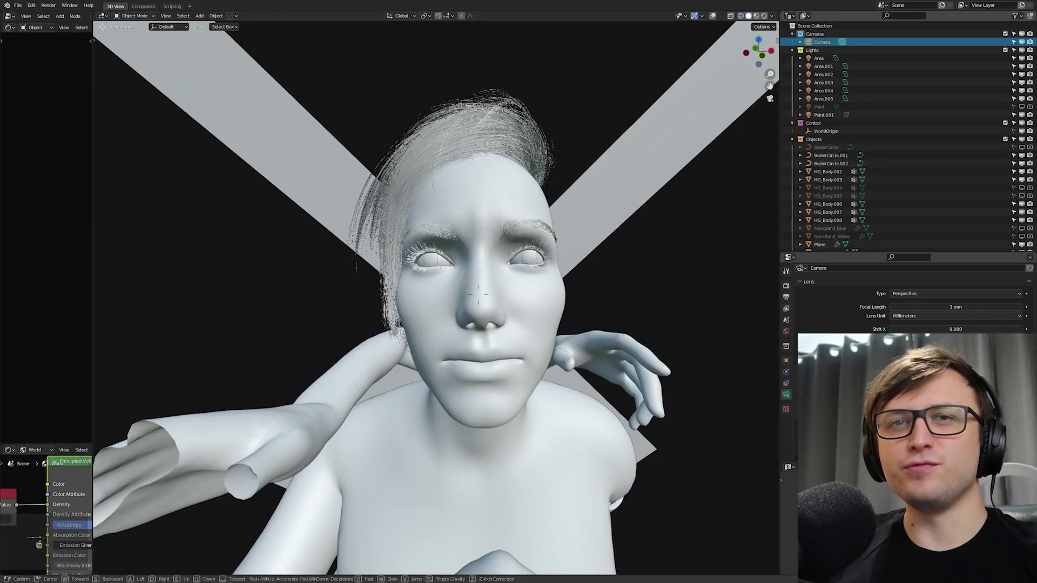
click(624, 295)
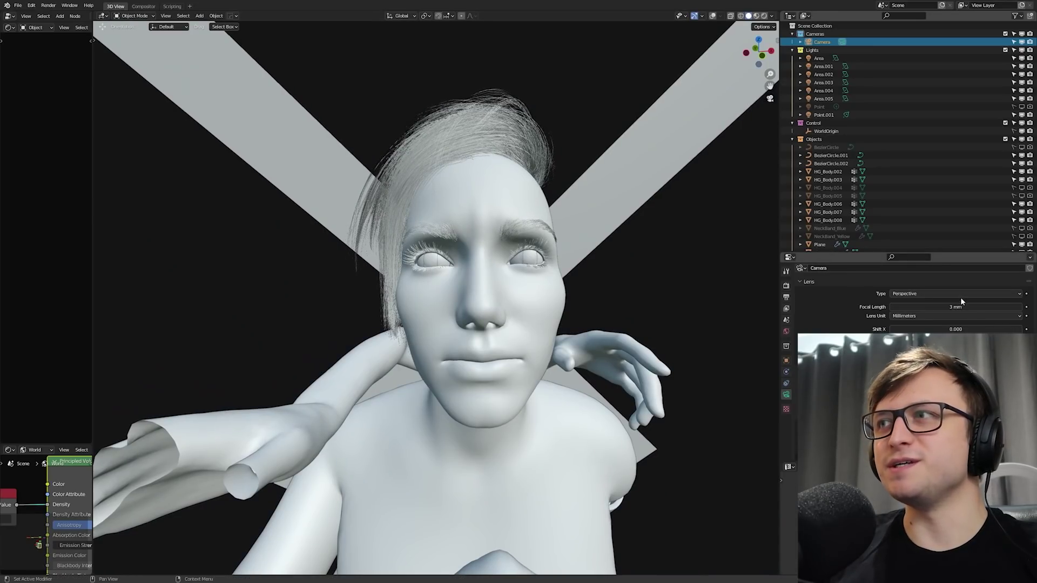
key(ctrl+z)
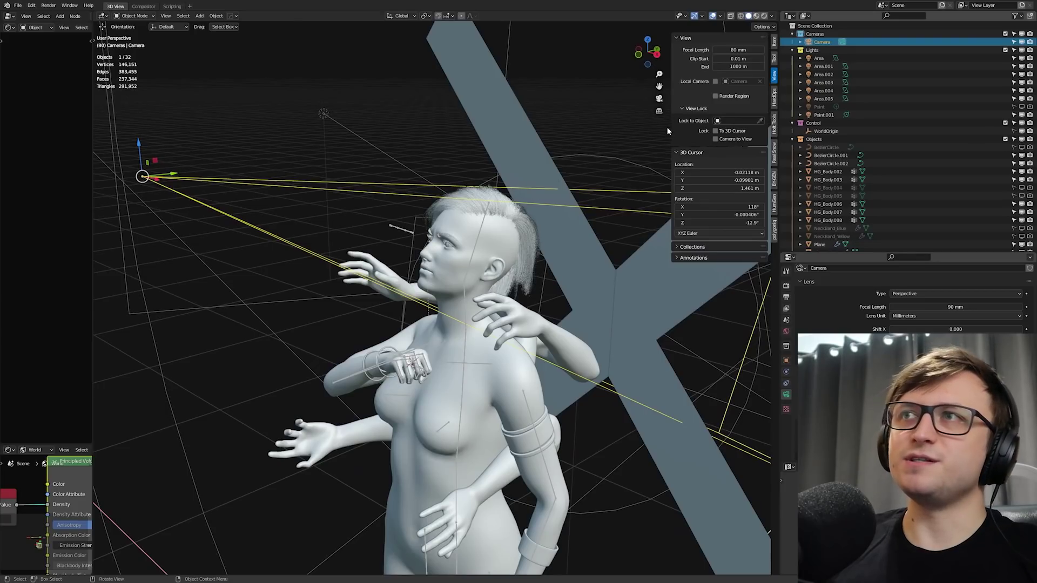
middle_drag(585, 163, 608, 153)
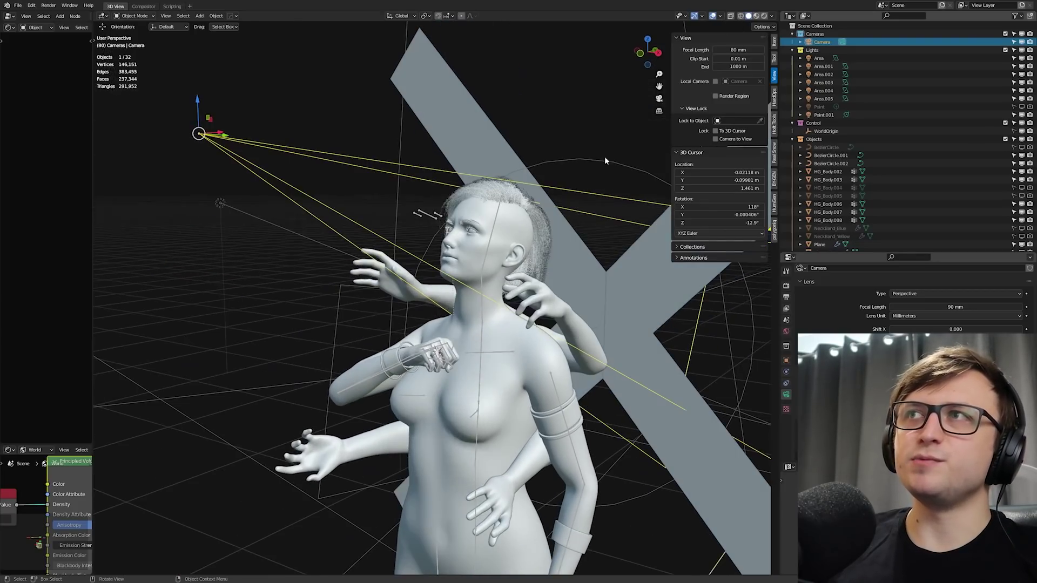
scroll(541, 168, up, 2)
mouse_move(541, 169)
middle_down()
mouse_move(594, 154)
mouse_move(538, 189)
middle_up()
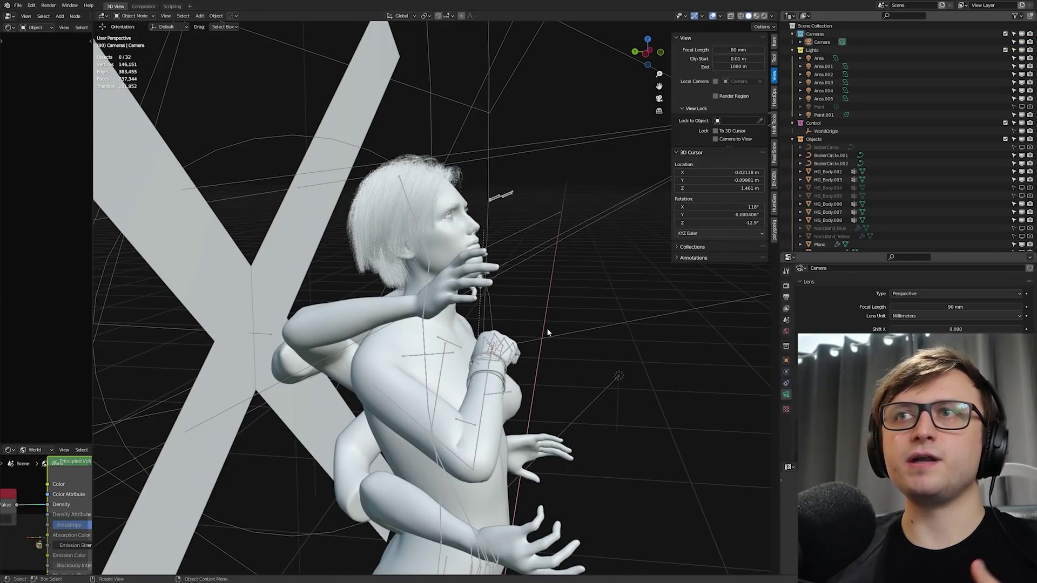
middle_drag(546, 328, 460, 350)
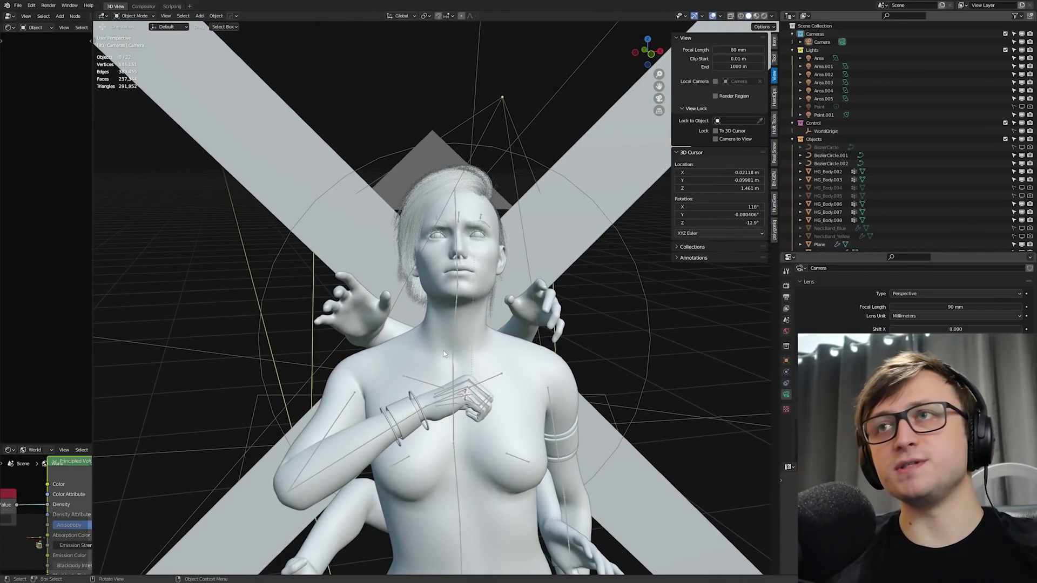
- Start a new General file without saving the changes to the character scene
click(18, 5)
mouse_move(48, 15)
click(108, 15)
click(522, 307)
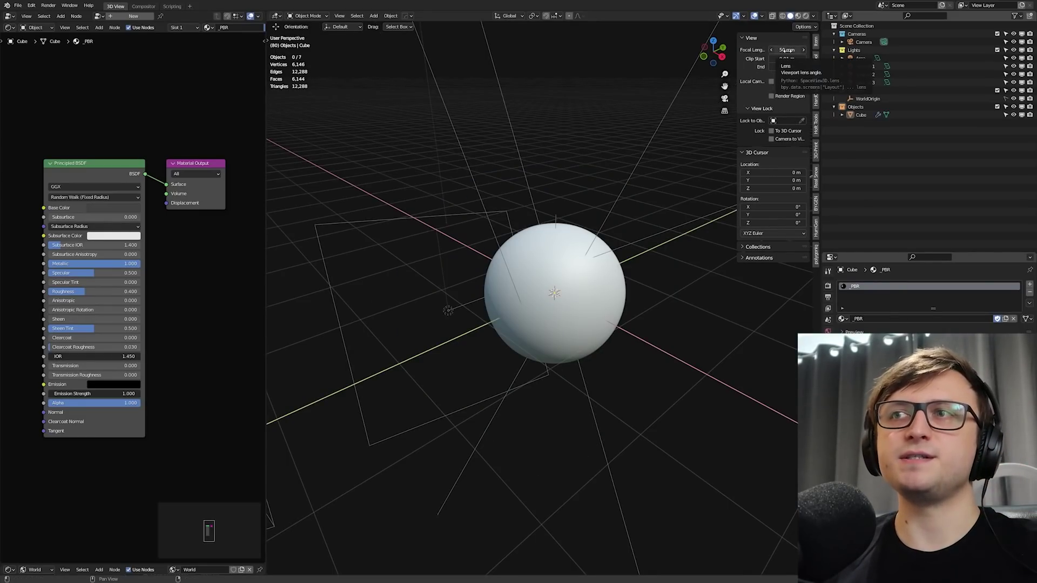
- Duplicate the sphere twice, placing one copy freely in the scene and moving the other along the Y axis
shift+middle_drag(588, 250, 527, 281)
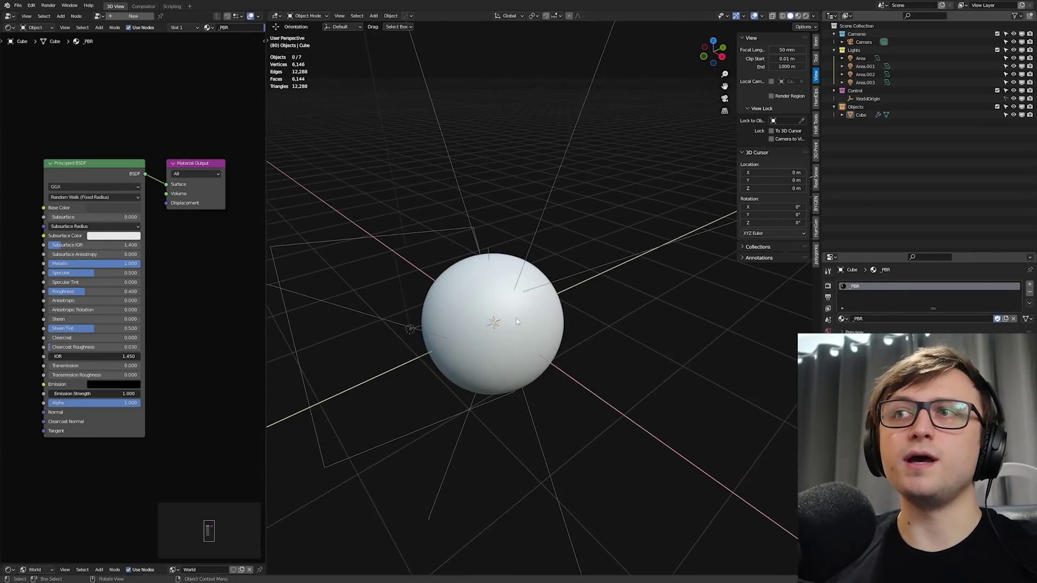
scroll(527, 281, down, 3)
click(528, 286)
key(shift+d)
click(406, 213)
shift+middle_drag(411, 270, 522, 378)
key(shift+d)
key(y)
click(627, 297)
middle_drag(442, 355, 259, 348)
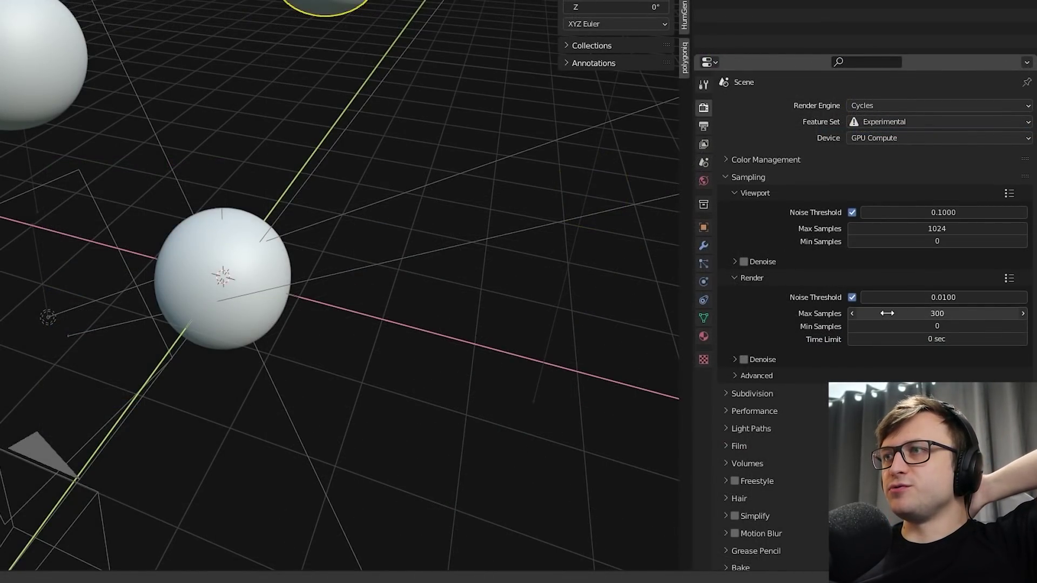
- Switch the render engine to Eevee to show its sampling and effect settings, and bring up the engine choices again
click(864, 107)
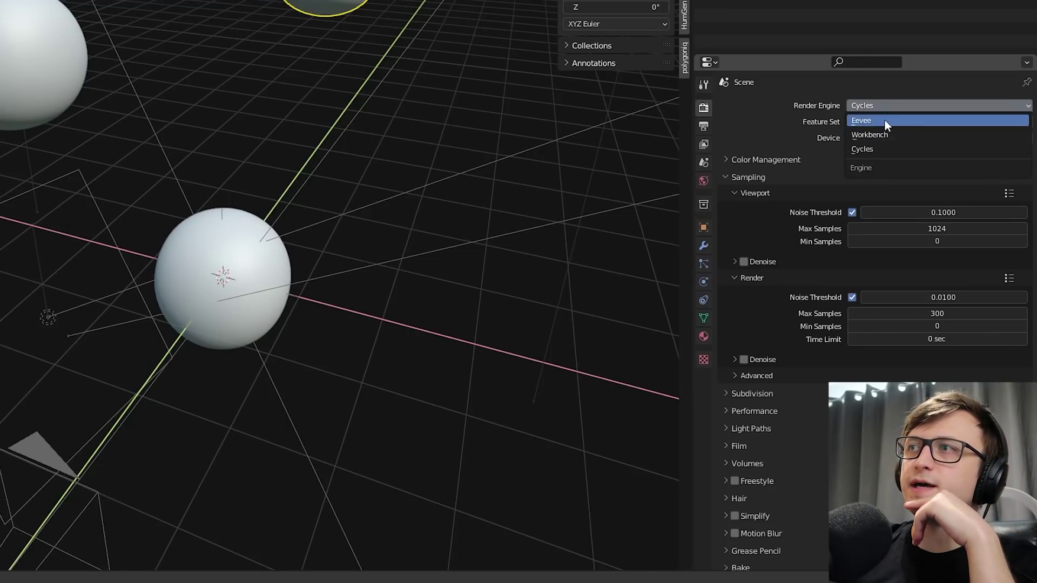
click(884, 120)
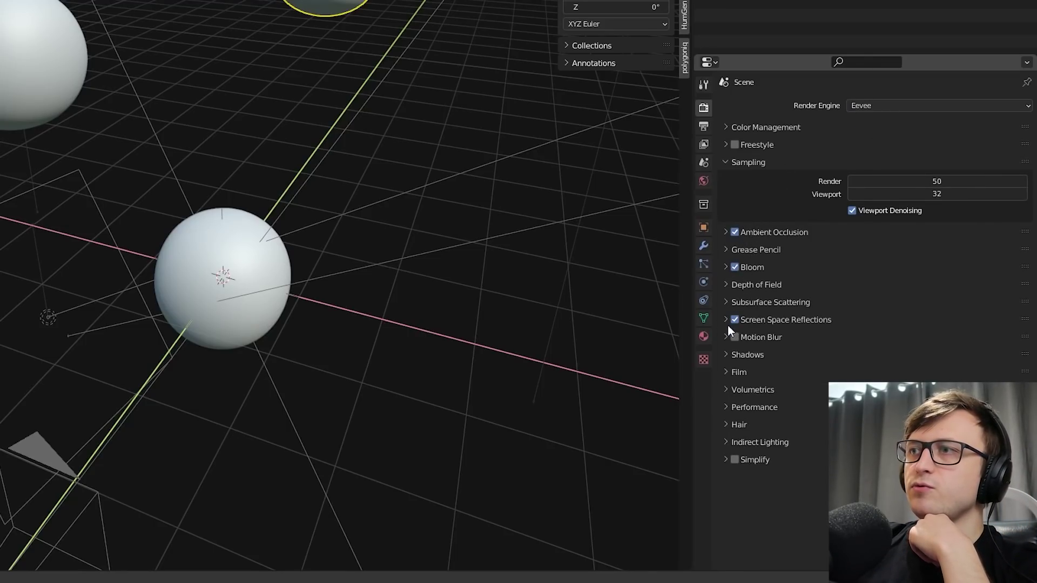
click(890, 106)
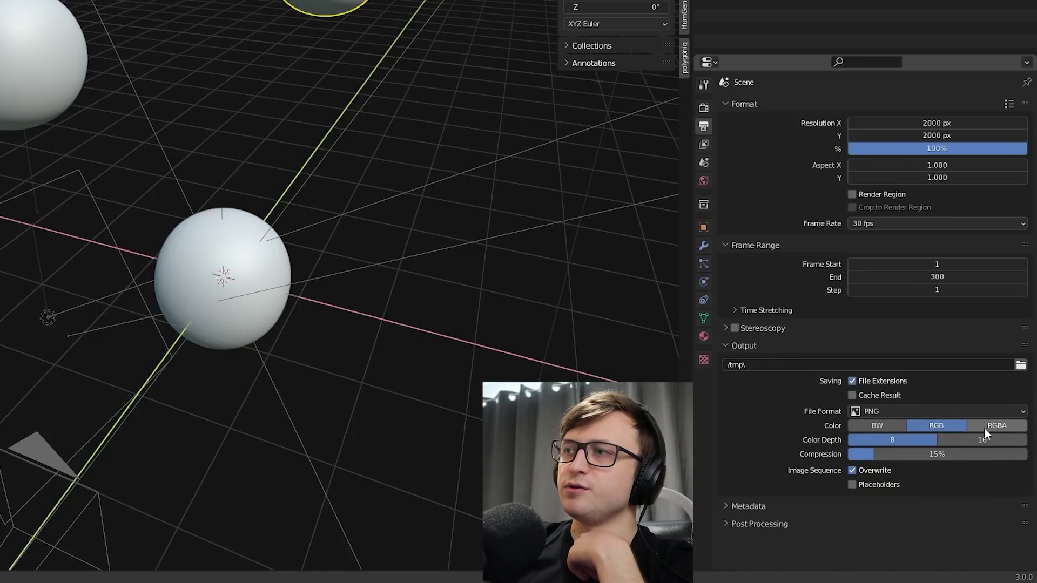
- Show the image and movie file formats available for the render output
click(931, 411)
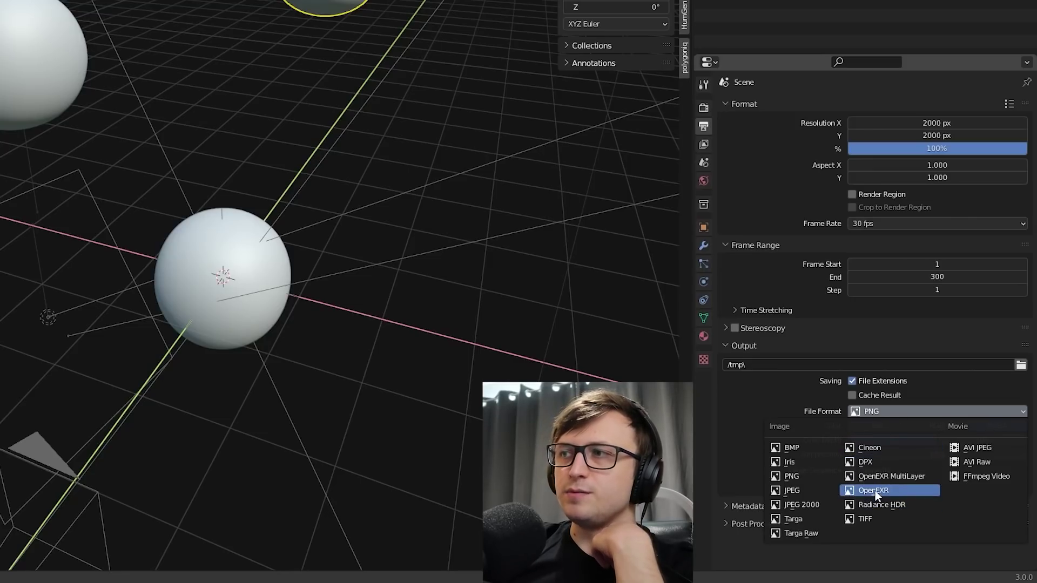
click(917, 413)
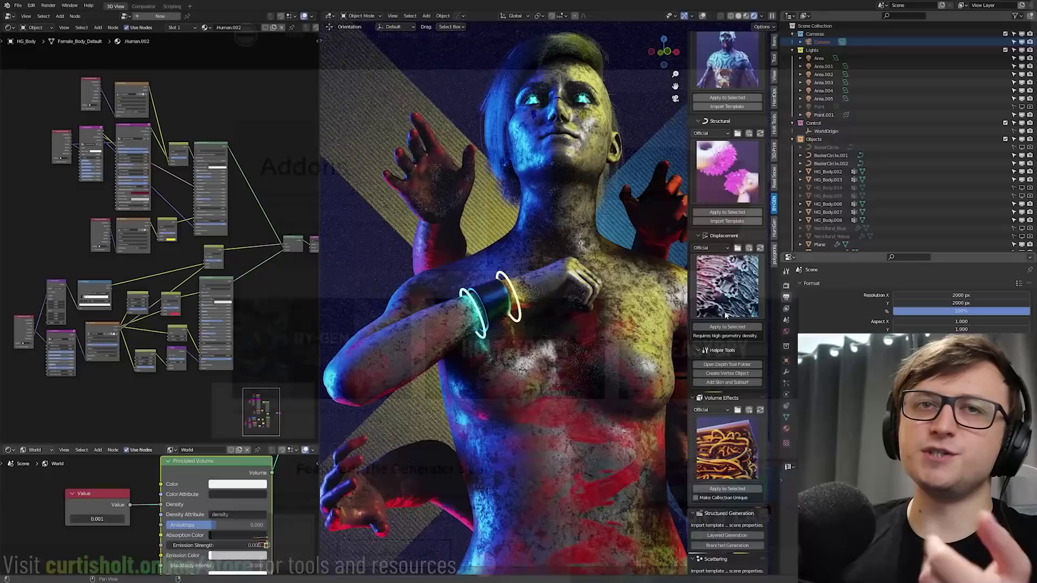
- Go to the parametric mesh effects of the BY-GEN add-on and open the Generator's Lab preview gallery
scroll(726, 314, up, 8)
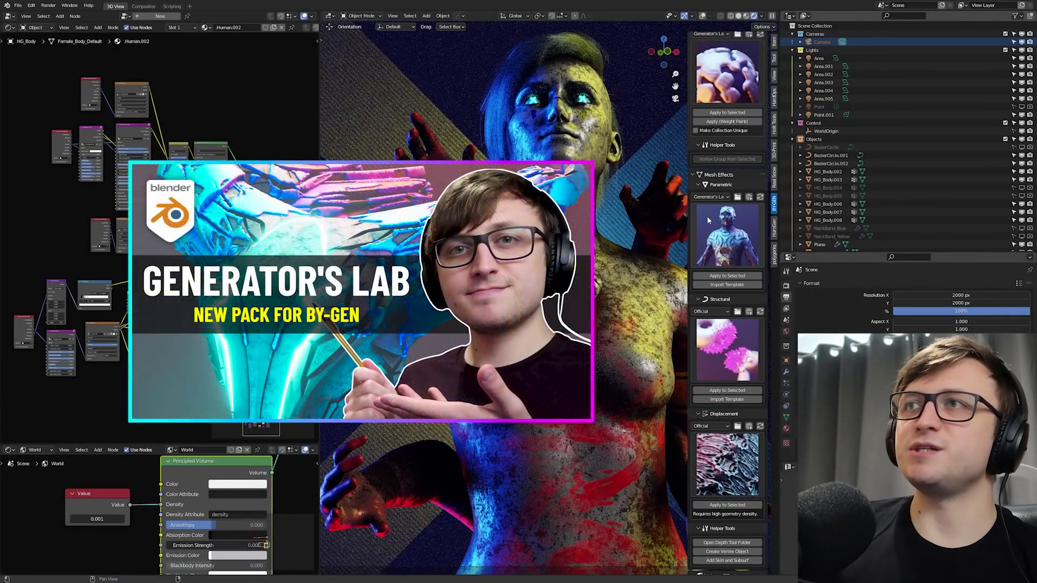
click(732, 237)
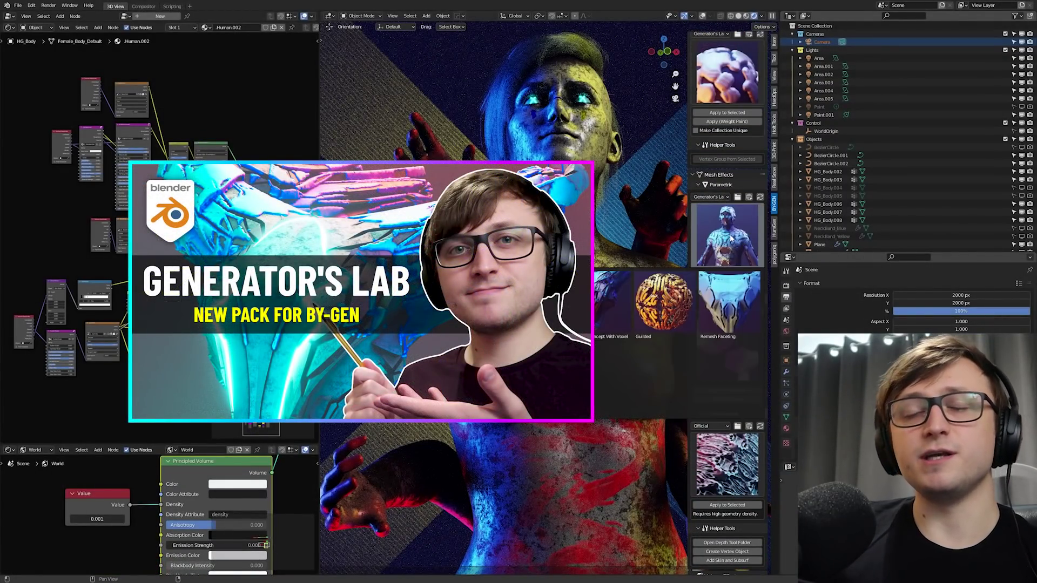